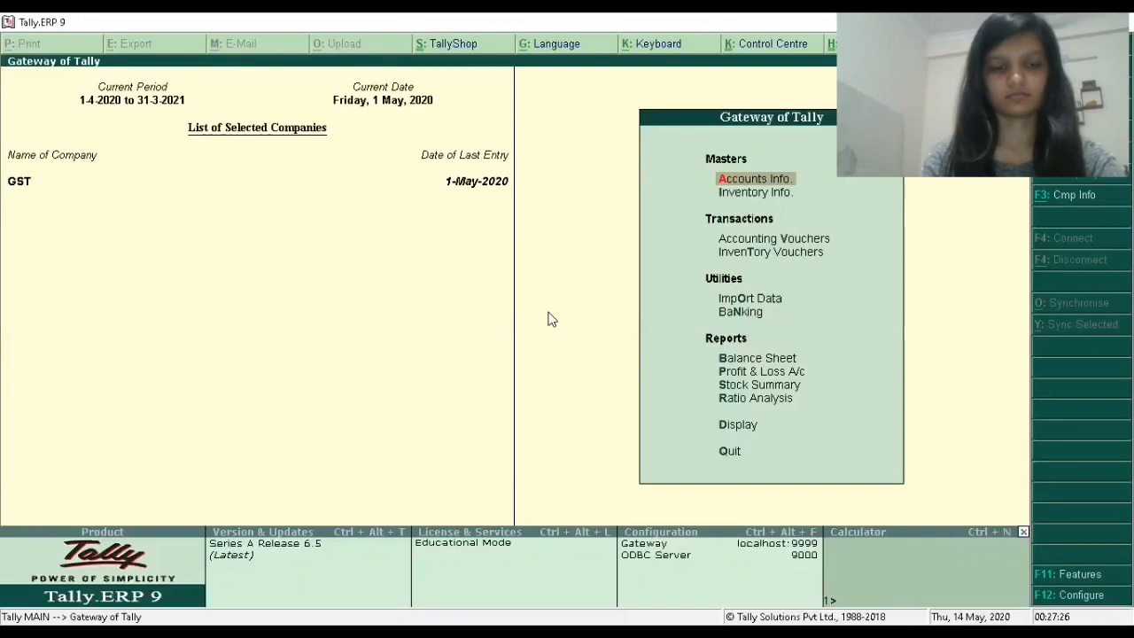
Create a new company named Order, keeping the default company details, and return to the Gateway of Tally
key("alt+F3")
key("Down")
key("Down")
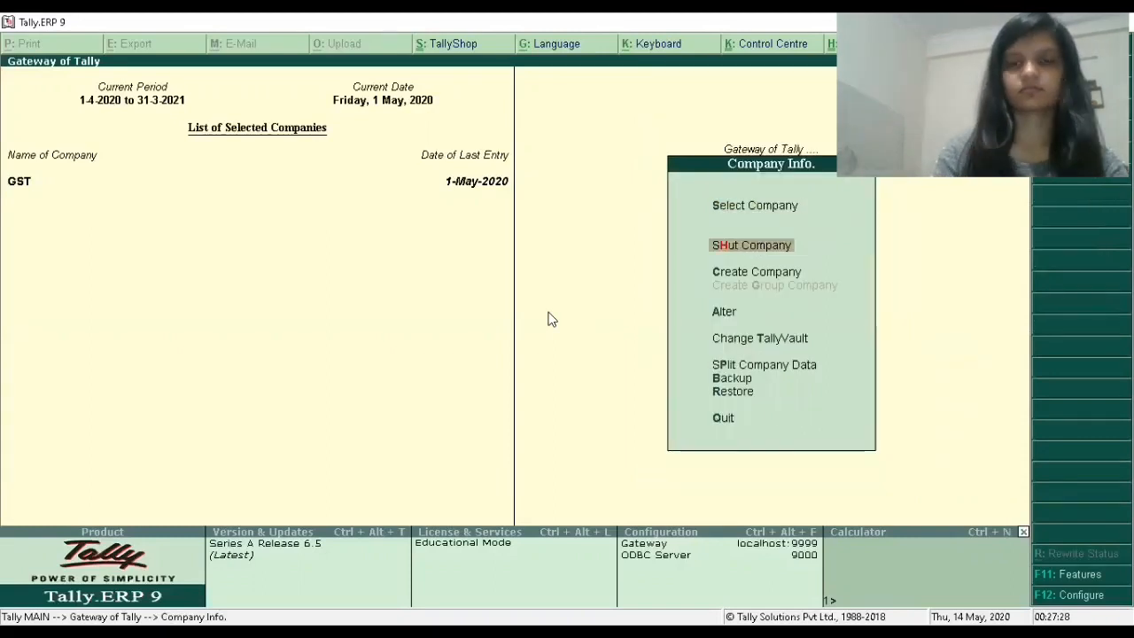
key("Return")
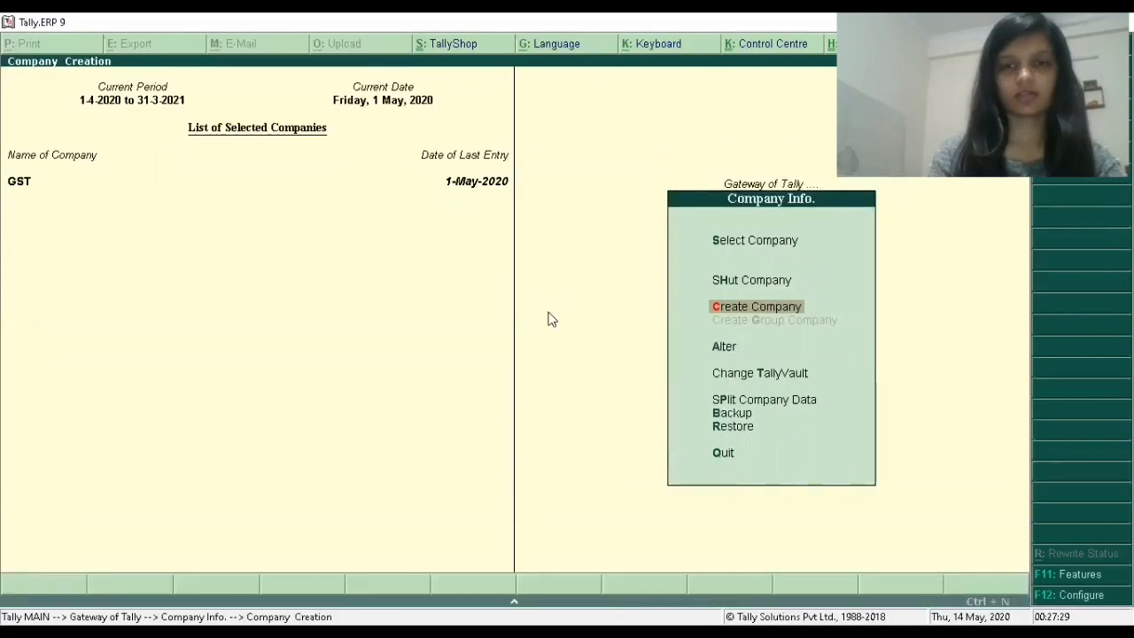
type("Orde")
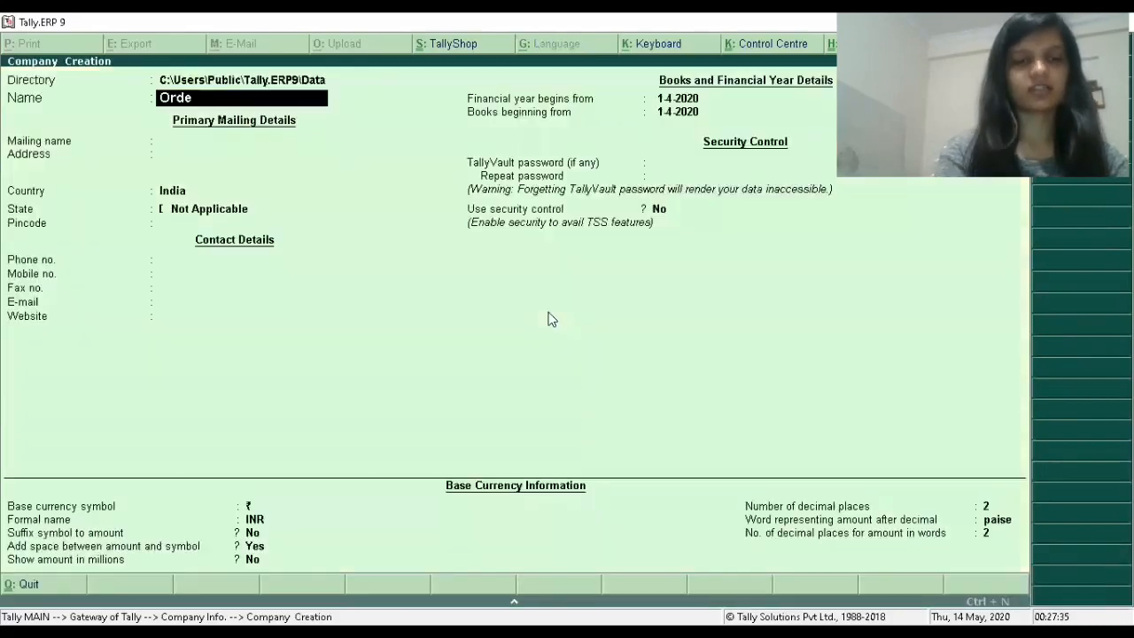
type("r")
key("Return")
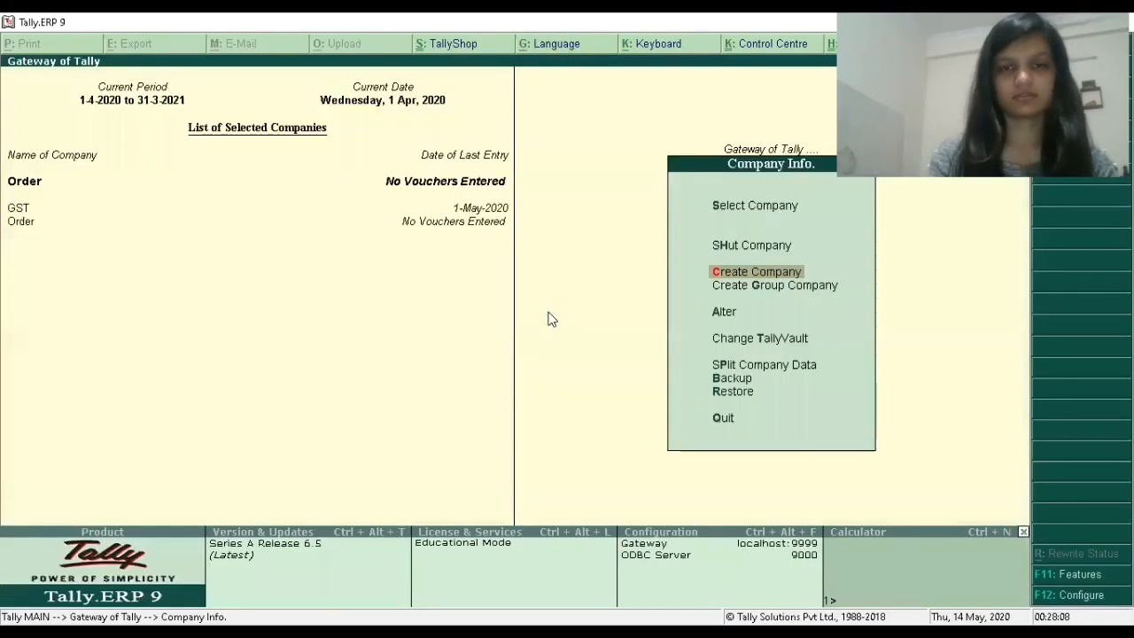
key("Escape")
Start a new single ledger named Capital and place it under the Capital Account group
key("Return")
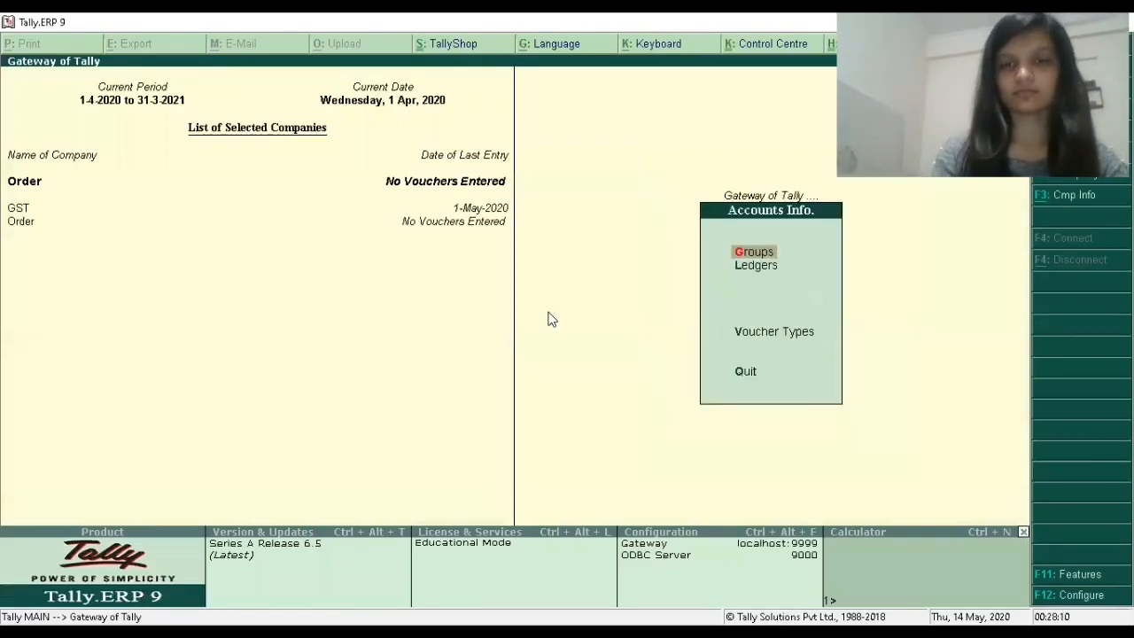
key("Down")
key("Return")
key("Return")
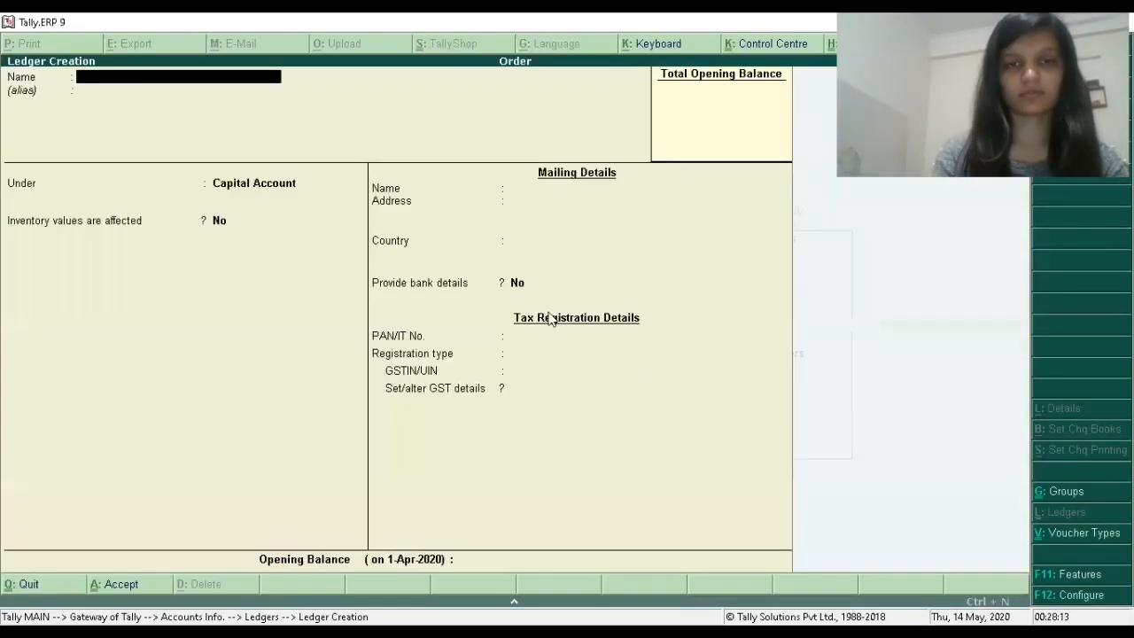
type("Capital")
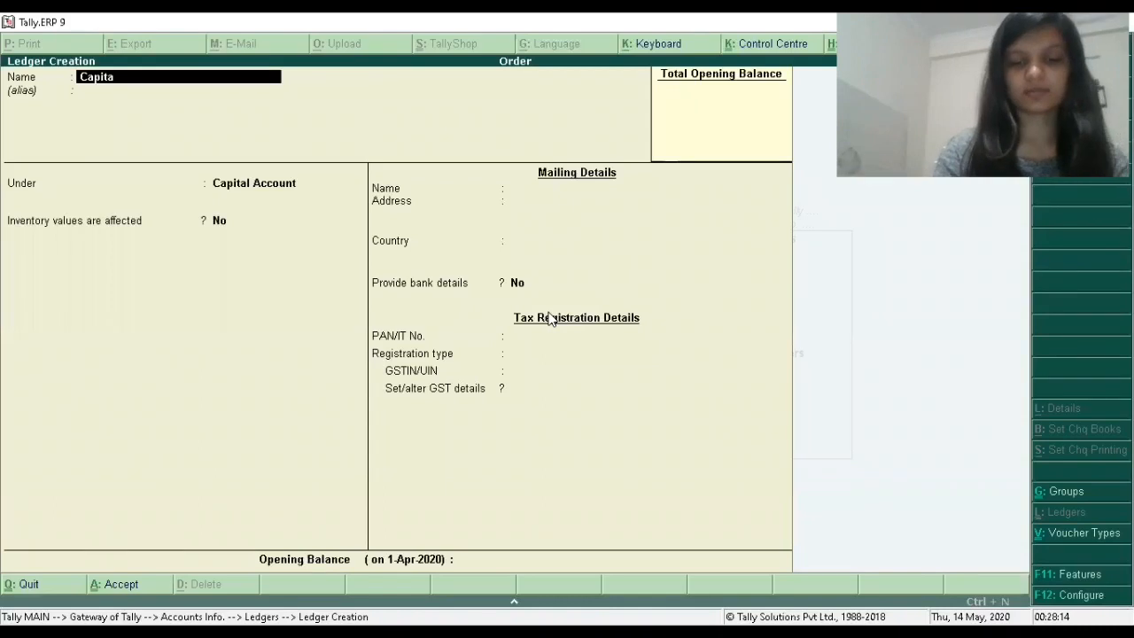
key("Return")
key("Return")
key("Return")
key("Return")
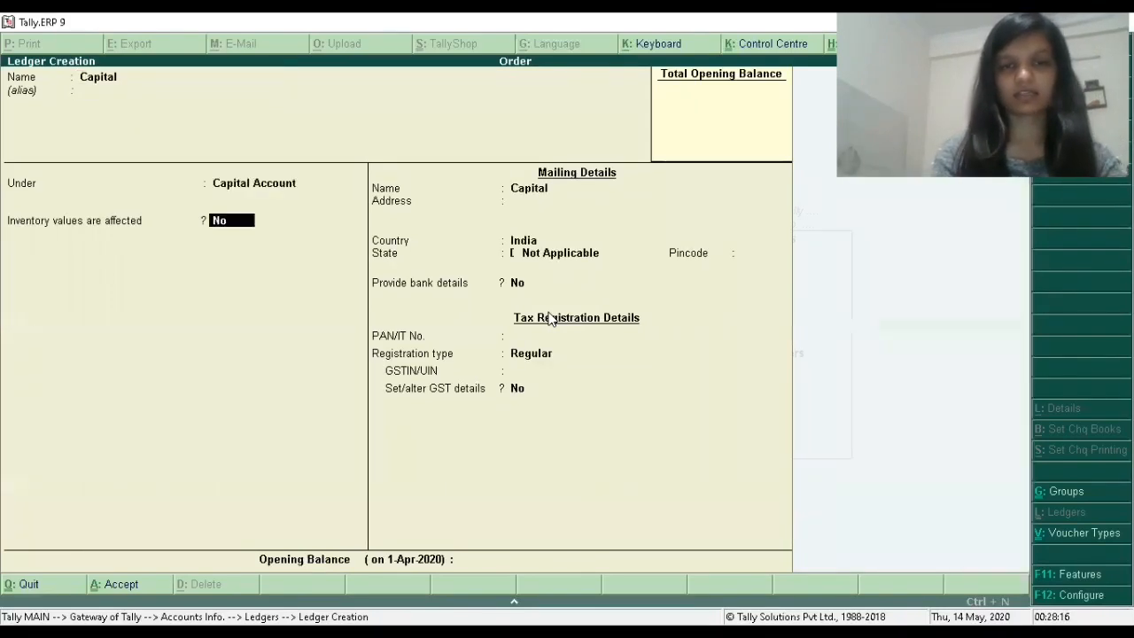
Keep the Capital ledger's default inventory, mailing and tax registration settings, leaving the GSTIN/UIN blank
key("Return")
key("Return")
key("Return")
key("Return")
key("Return")
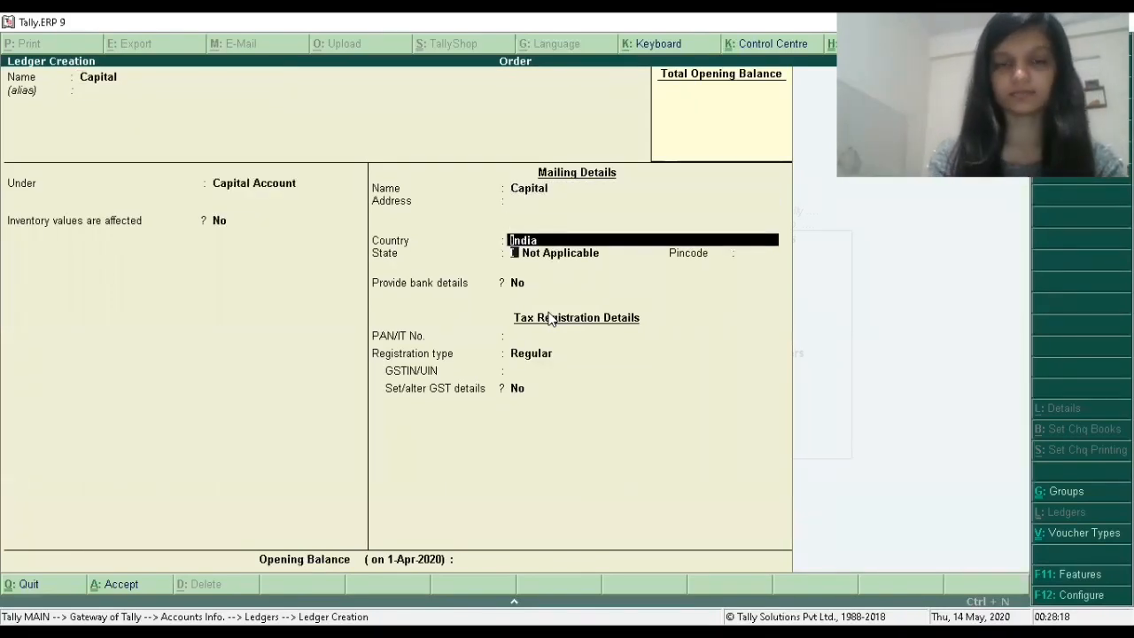
key("Return")
key("Return")
key("Return")
key("Return")
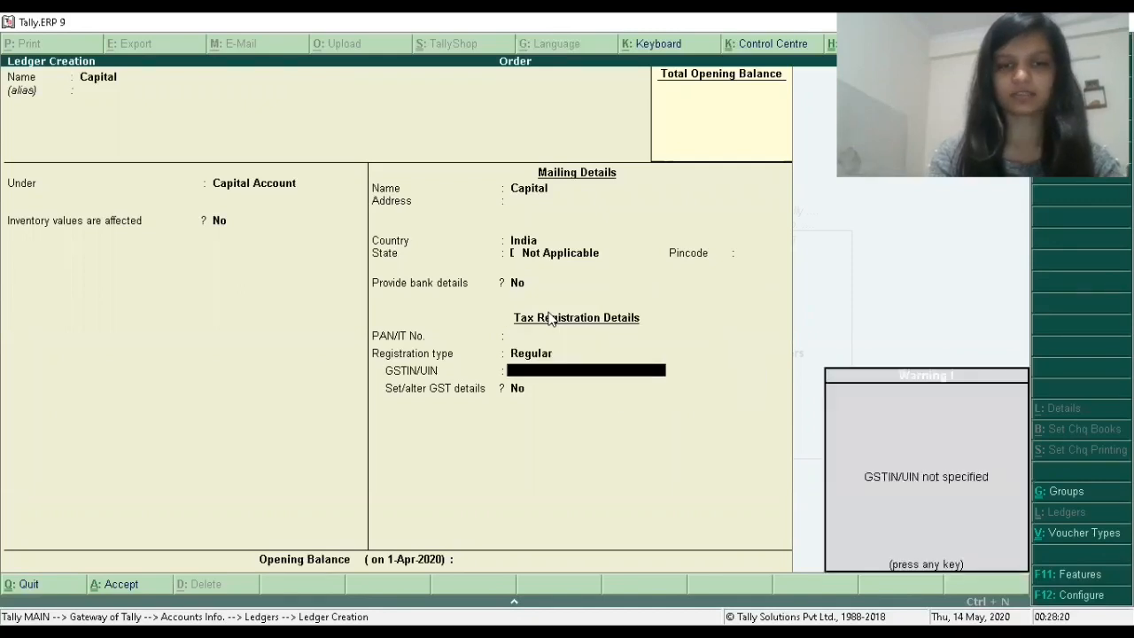
key("Return")
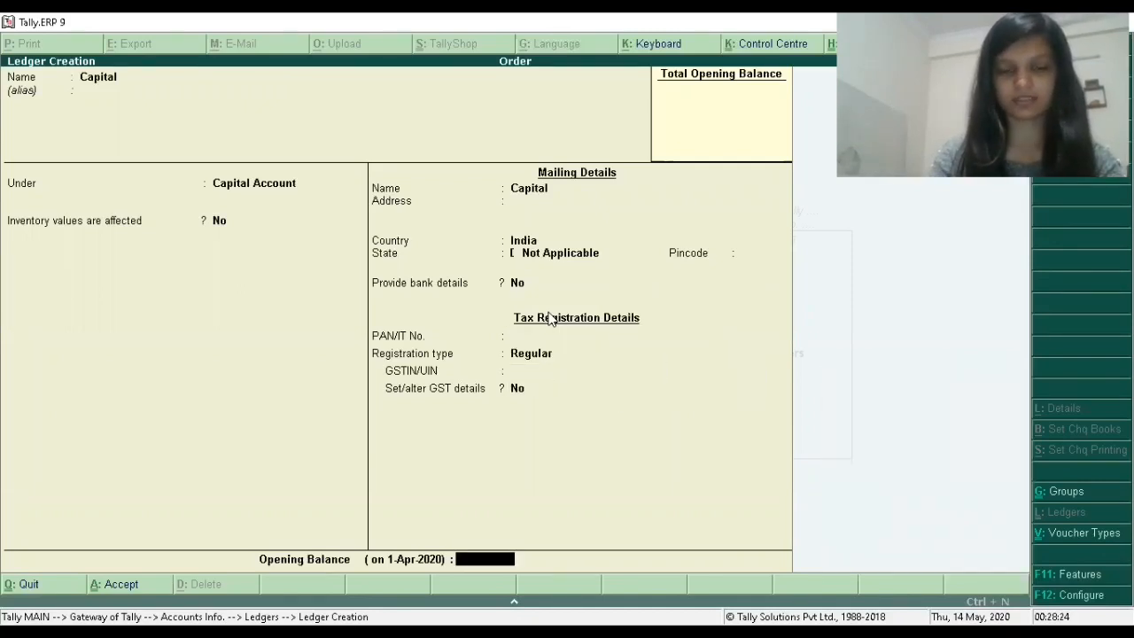
Set the Capital ledger's opening balance to 1000000 and save the ledger
type("10")
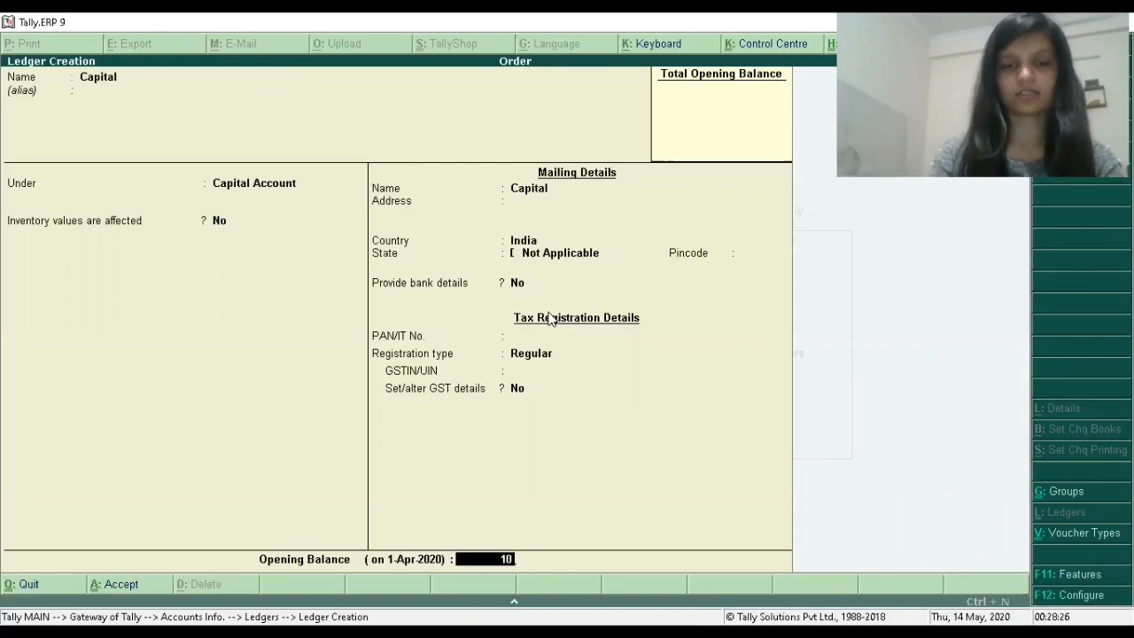
type("00000")
key("Return")
key("Return")
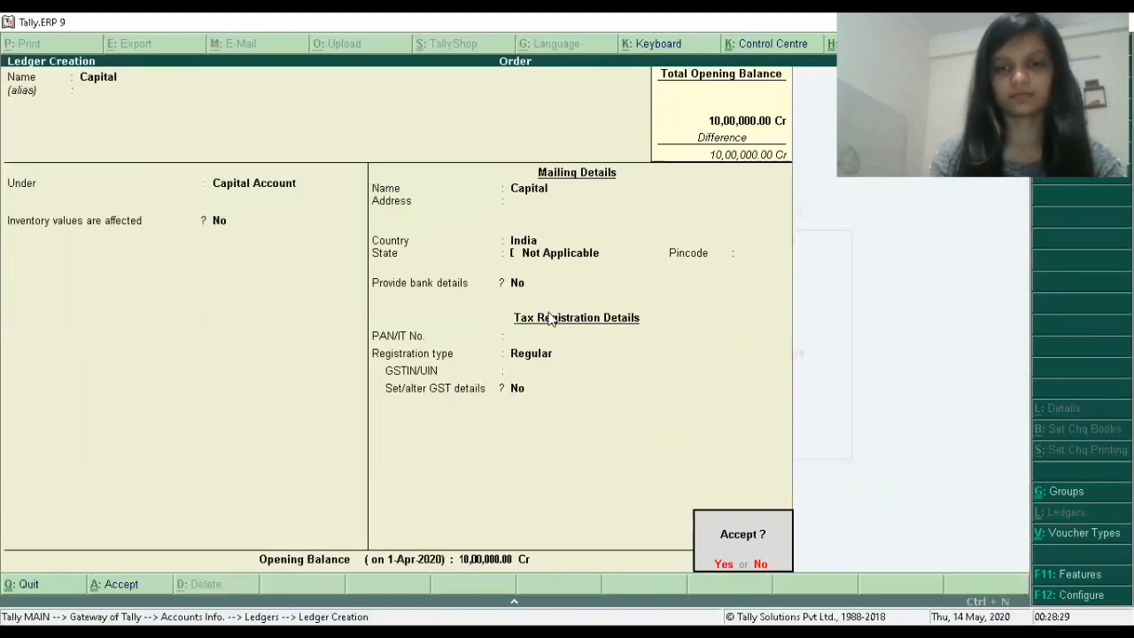
key("Return")
Name the next ledger Cash in Hand and place it under the Cash-in-Hand group
type("Cash i")
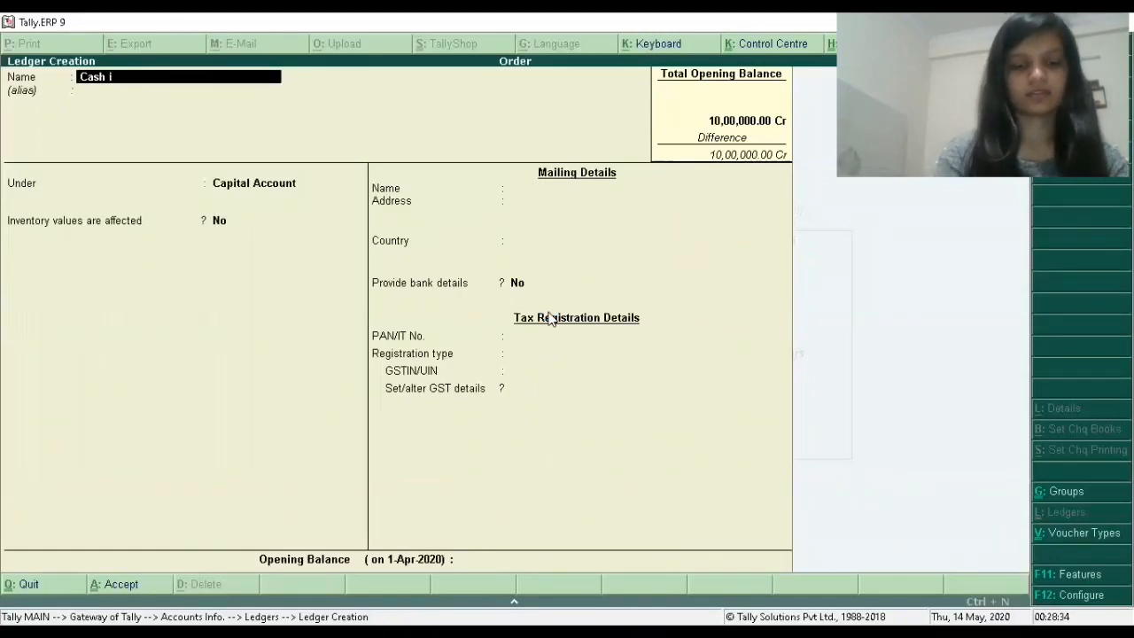
type("n Hand")
key("Return")
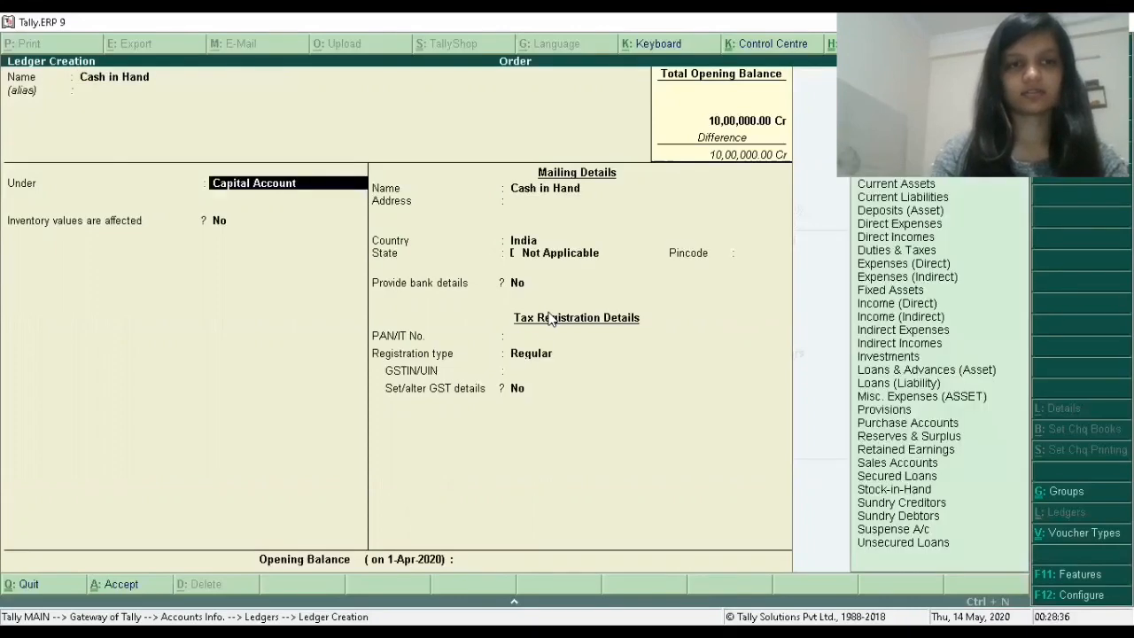
type("Ca")
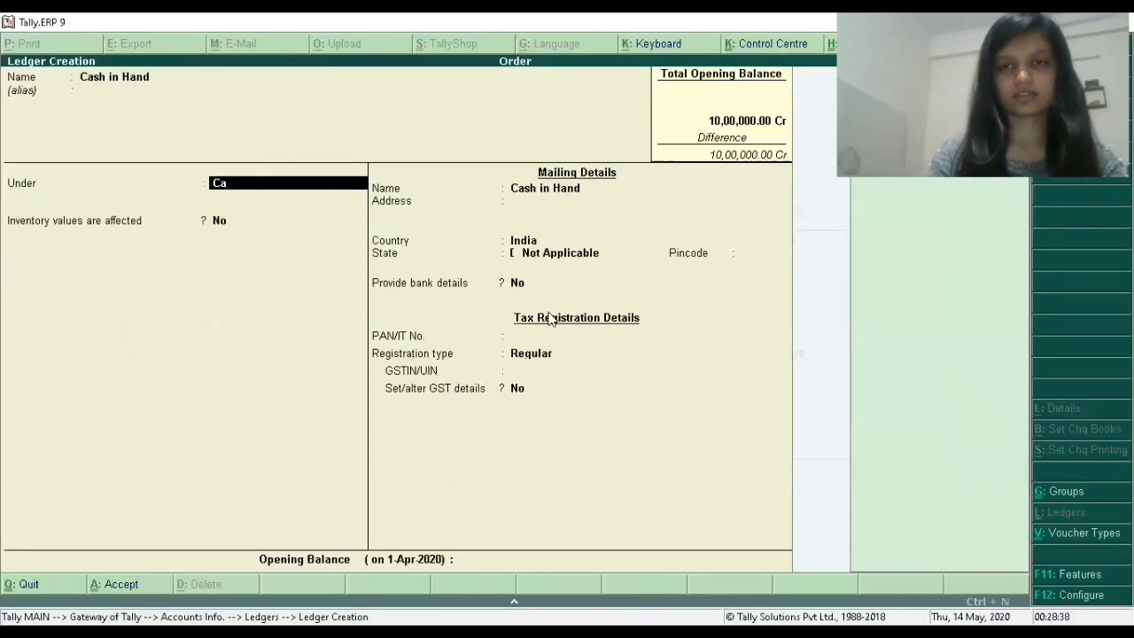
key("Down")
key("Return")
key("Return")
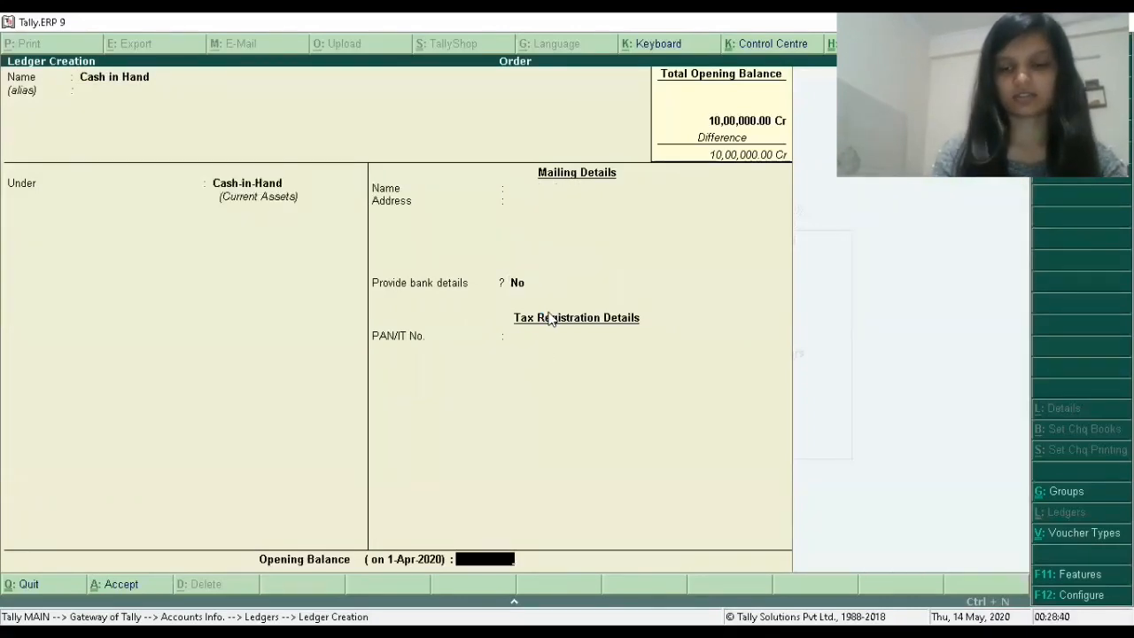
Set the Cash in Hand ledger's opening balance to 200000 and save the ledger
type("200000")
key("Return")
key("Return")
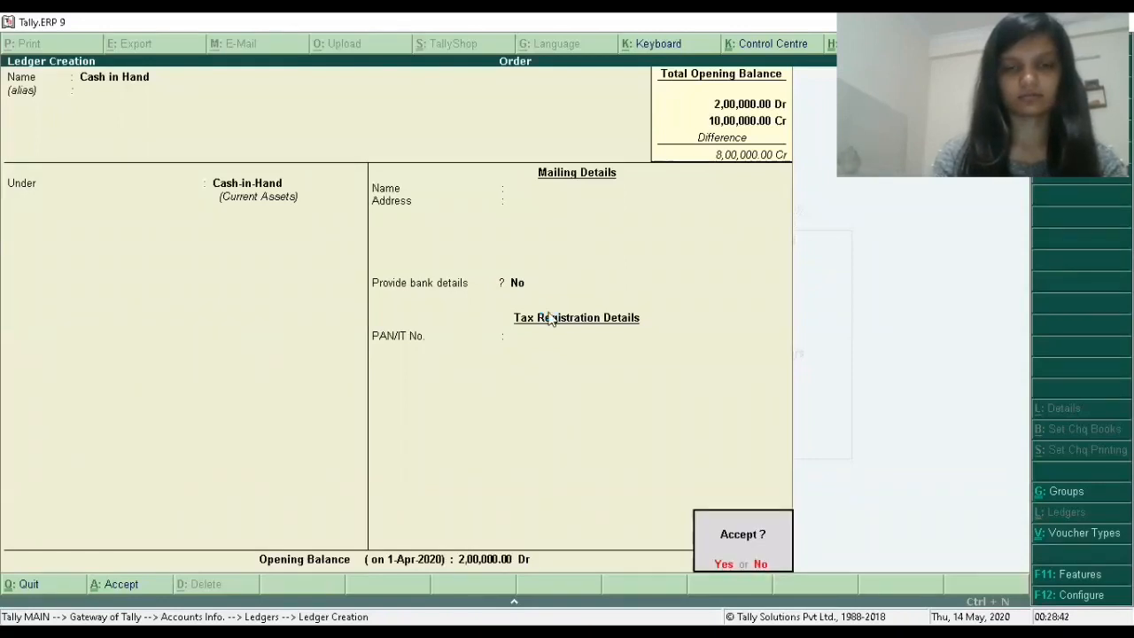
key("Return")
Name the next ledger Bank and place it under the Bank Accounts group
type("Bank")
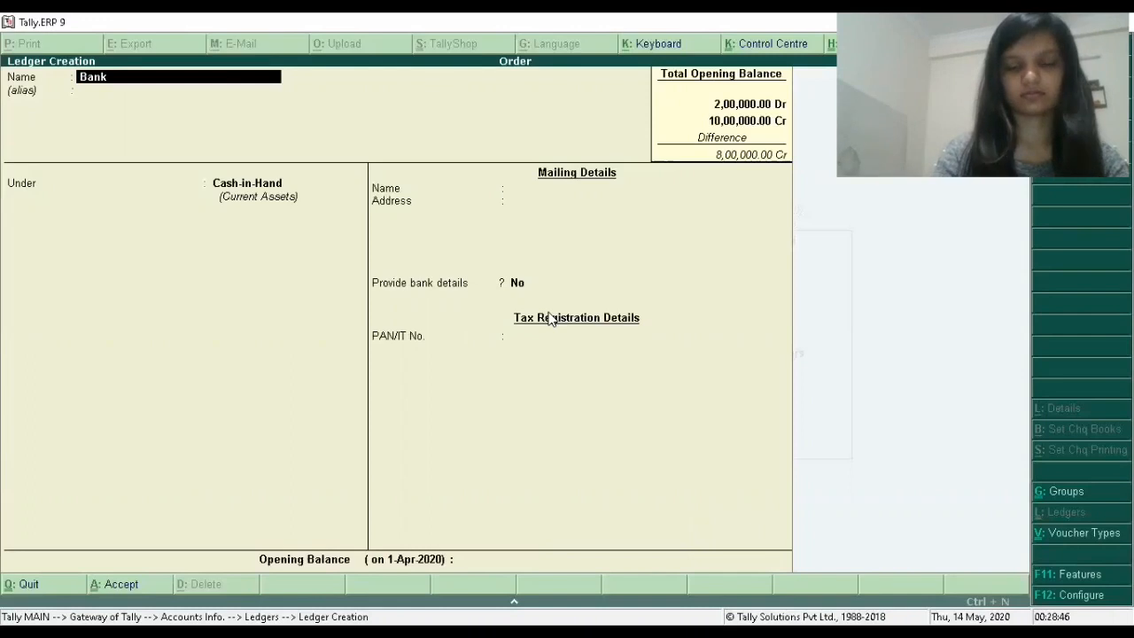
key("Return")
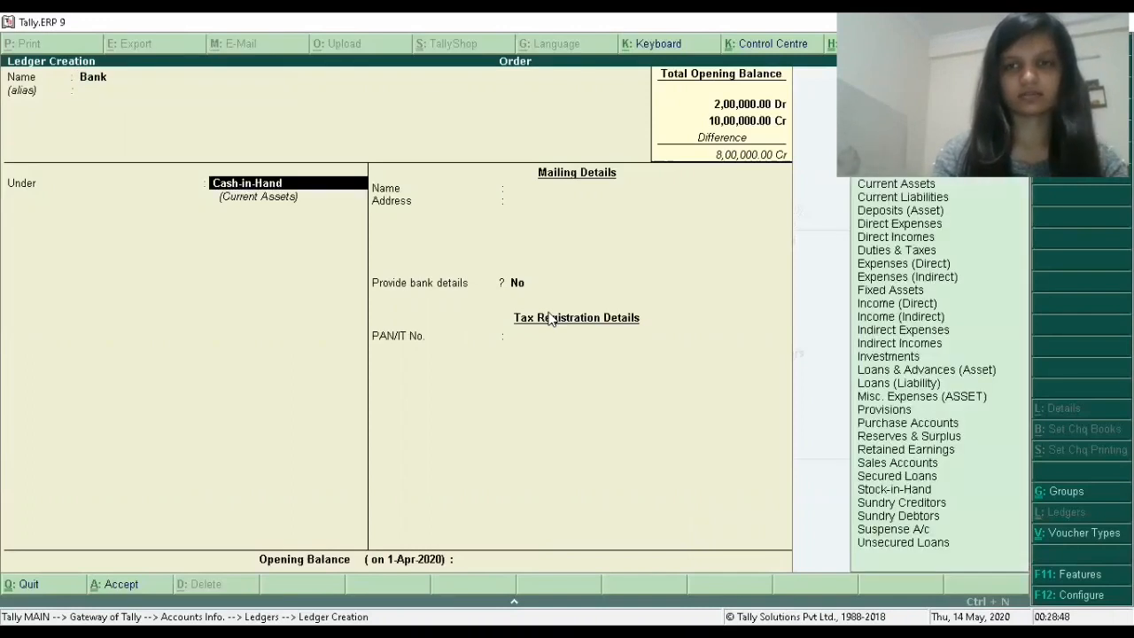
type("b")
key("Return")
Keep the Bank ledger's default account, cheque, mailing and tax registration details, leaving the blank fields empty
key("Return")
key("Return")
key("Return")
key("Return")
key("Return")
key("Return")
key("Return")
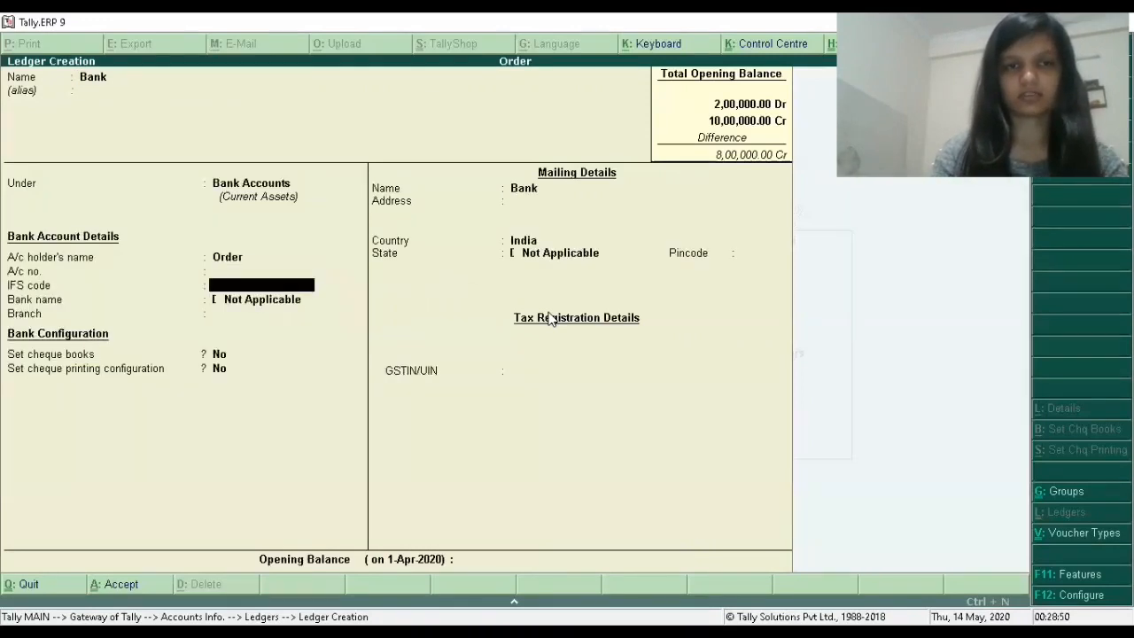
key("Return")
key("Return")
key("Return")
key("Return")
key("Return")
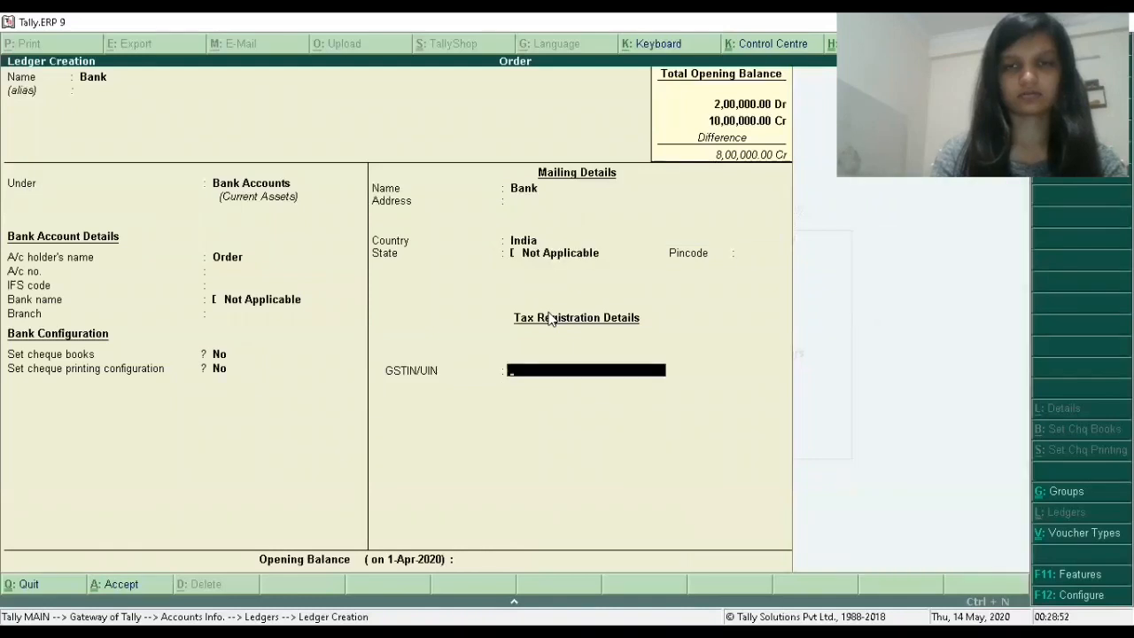
key("Return")
key("Return")
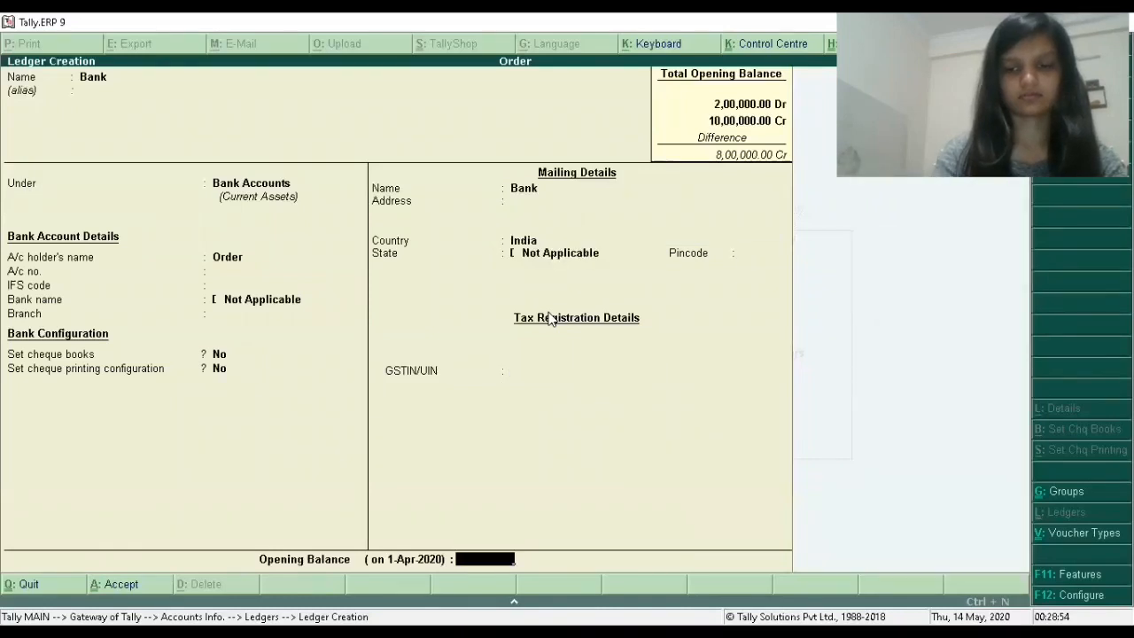
Set the Bank ledger's opening balance to 800000 and save the ledger
type("800000")
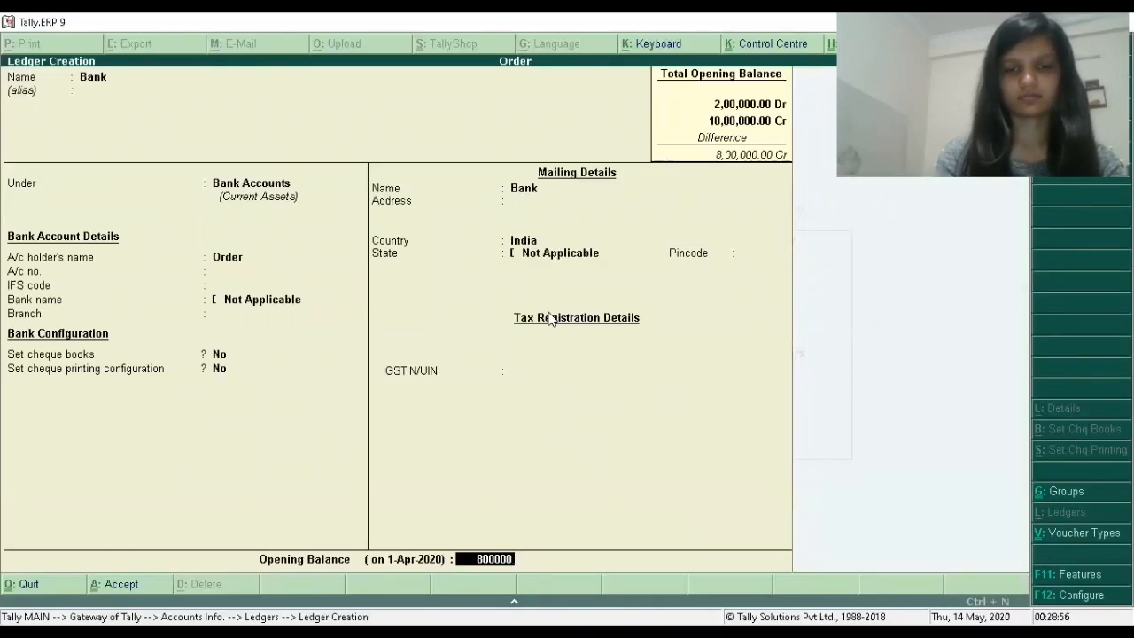
key("Return")
key("Return")
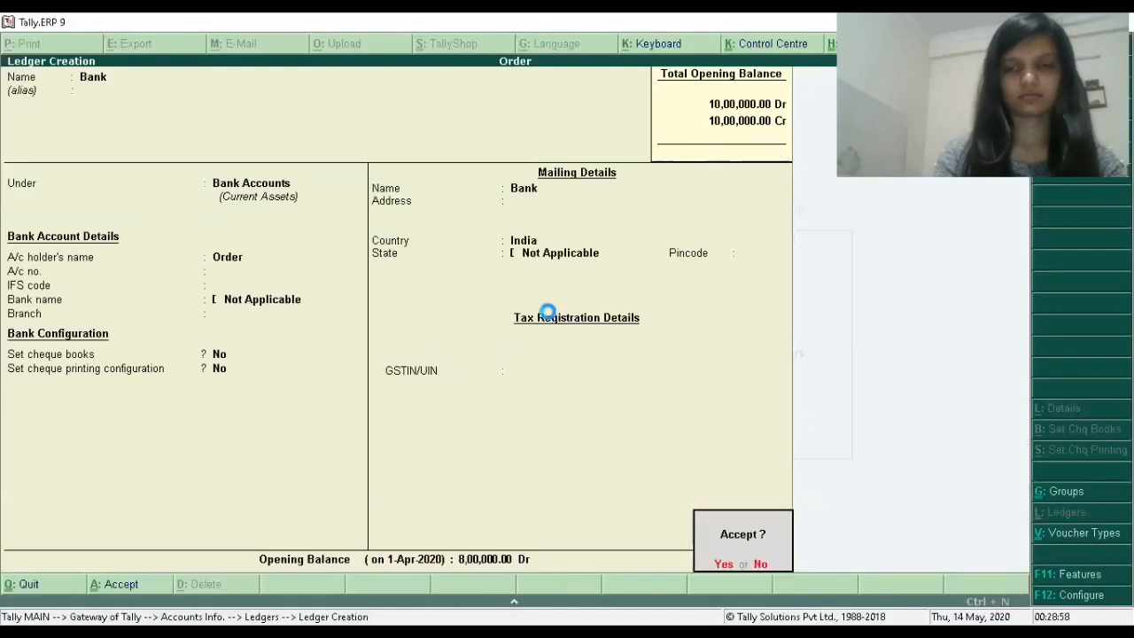
key("Return")
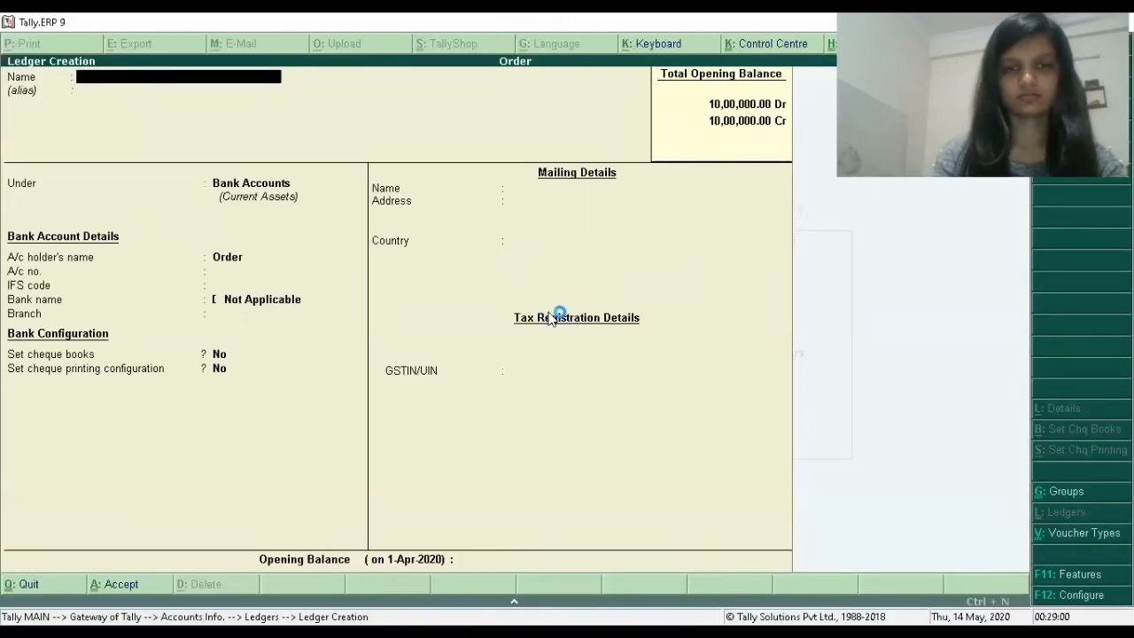
Create a ledger named Purchase under Purchase Accounts, keeping the default inventory and GST settings and no opening balance
type("Purchase")
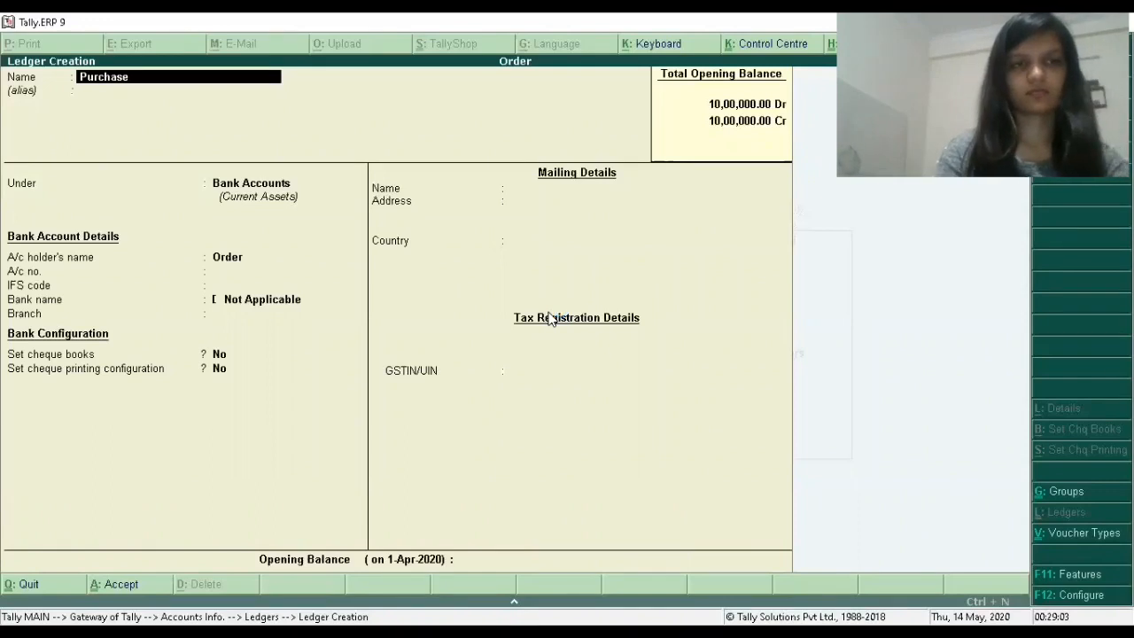
key("Return")
type("Pu")
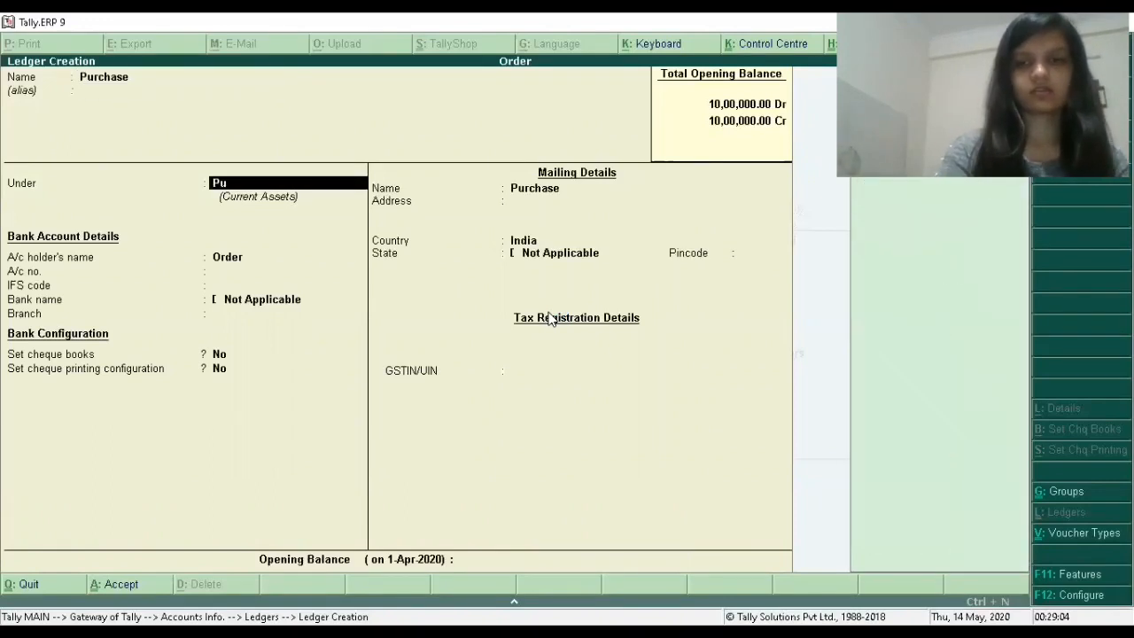
key("Return")
key("Return")
key("Return")
key("Return")
key("Return")
key("Return")
key("Return")
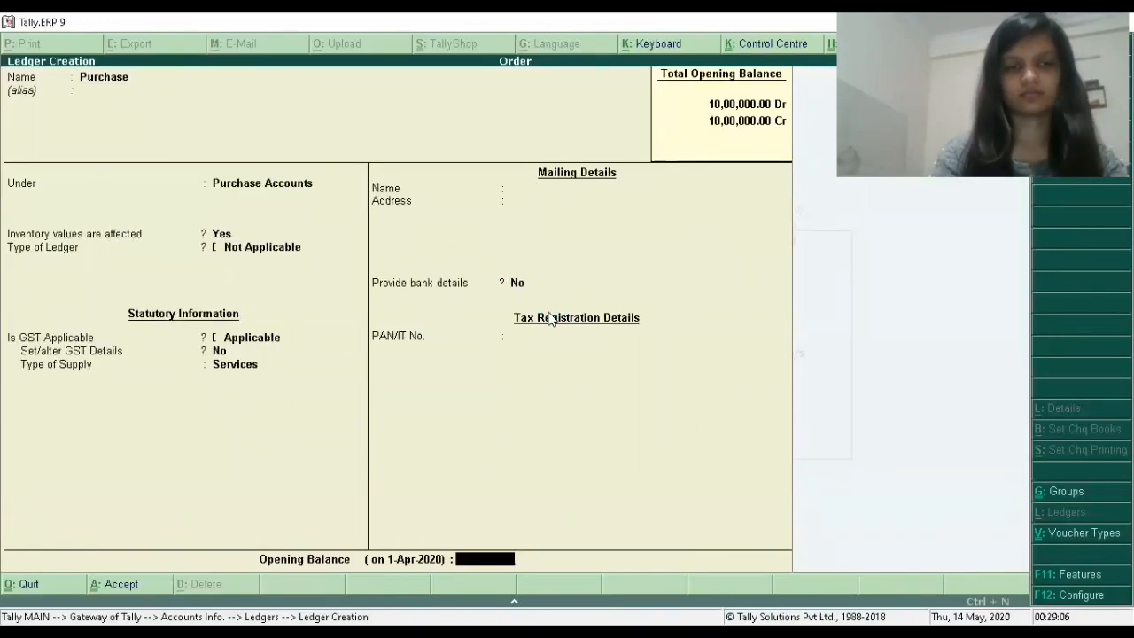
key("Return")
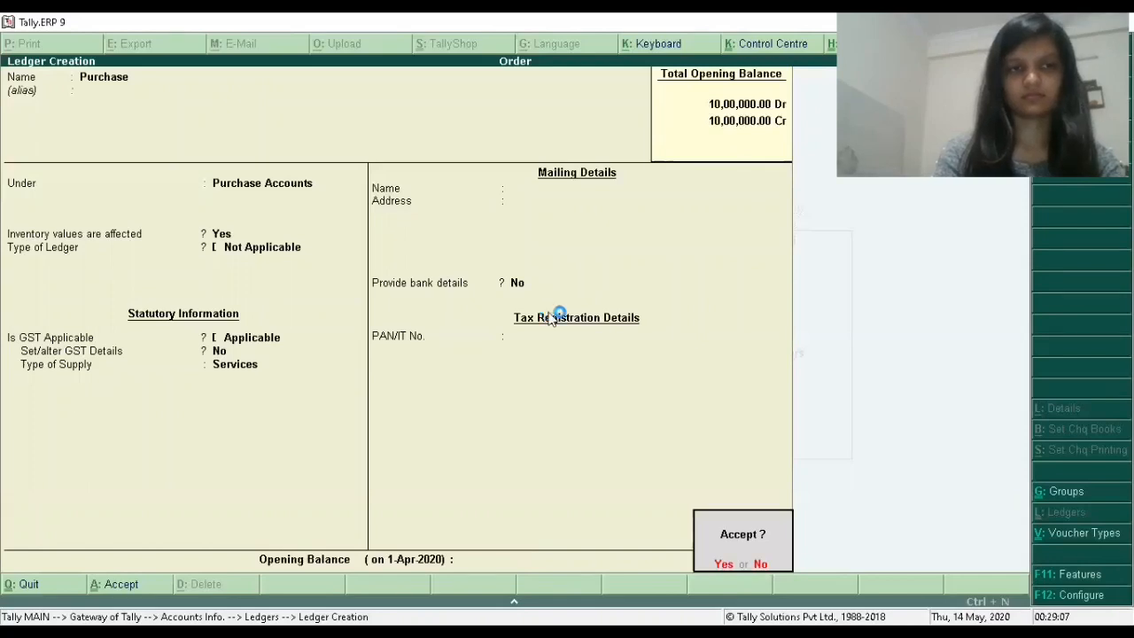
key("Return")
Create a ledger named Sales under Sales Accounts, keeping the default inventory and GST settings and no opening balance
type("Sa")
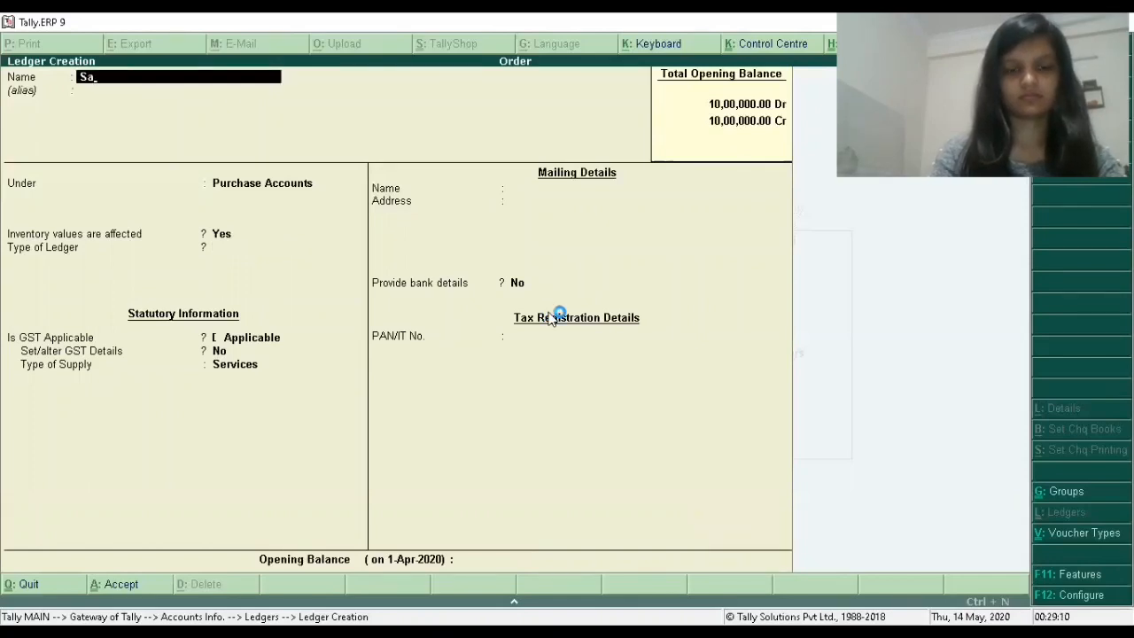
type("les")
key("Return")
type("sa")
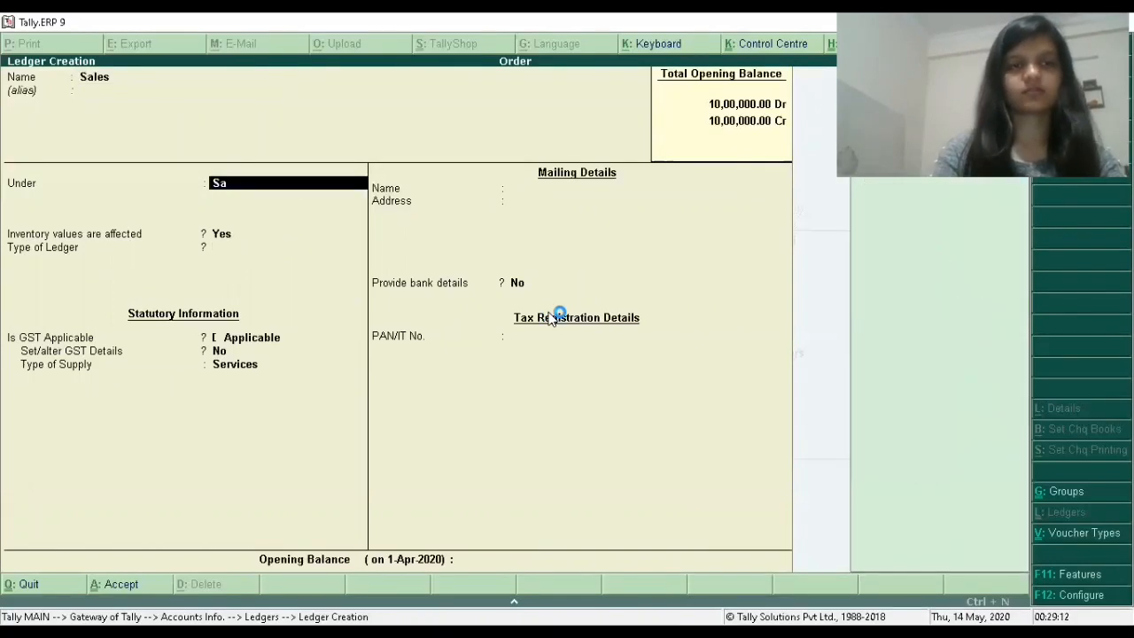
key("Return")
key("Return")
key("Return")
key("Return")
key("Return")
key("Return")
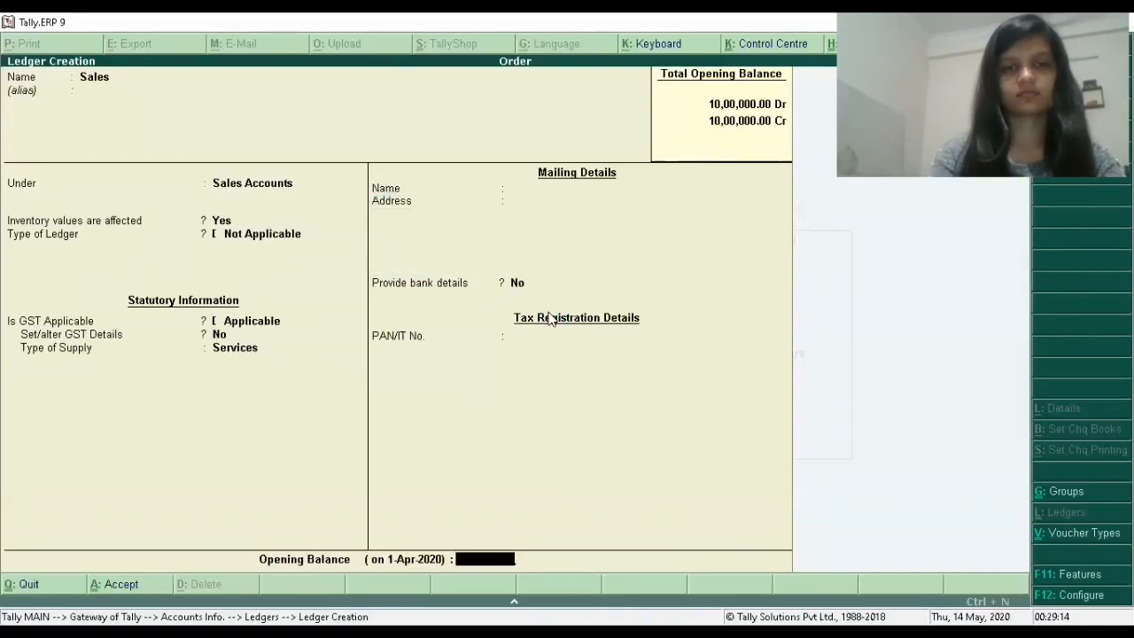
key("Return")
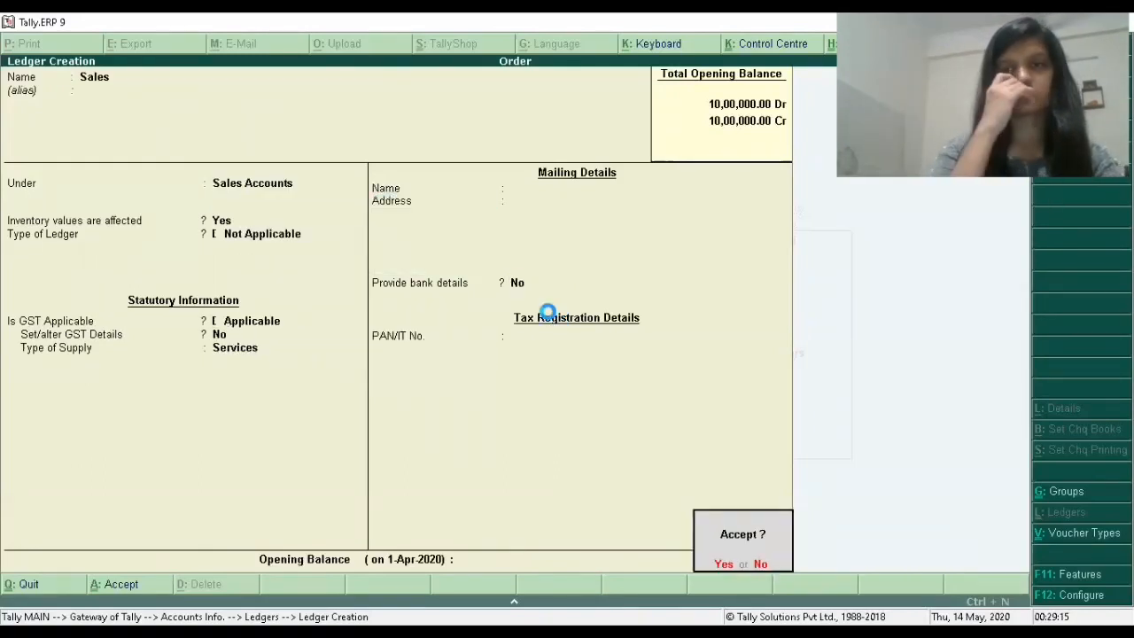
key("Return")
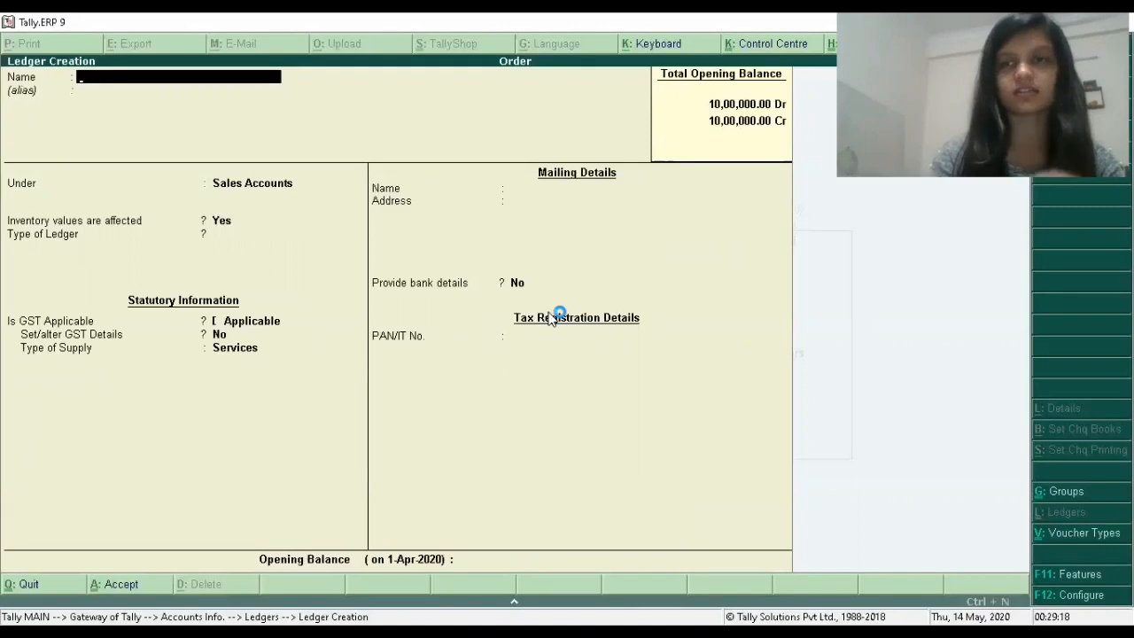
Leave ledger creation and open the inventory features of the company Order
key("Escape")
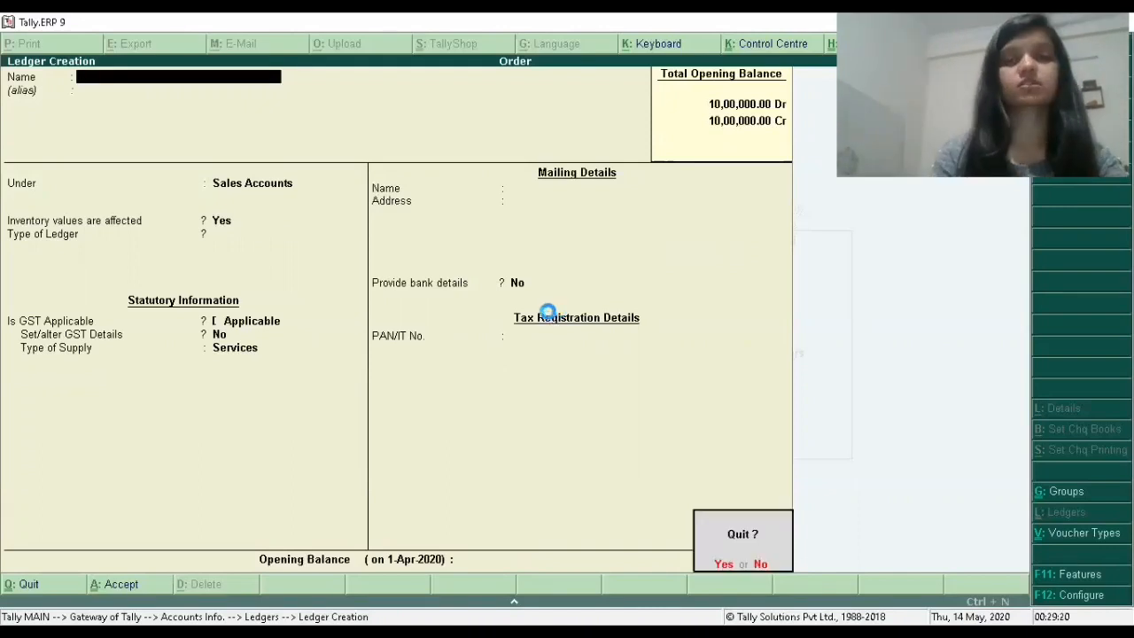
key("y")
key("Escape")
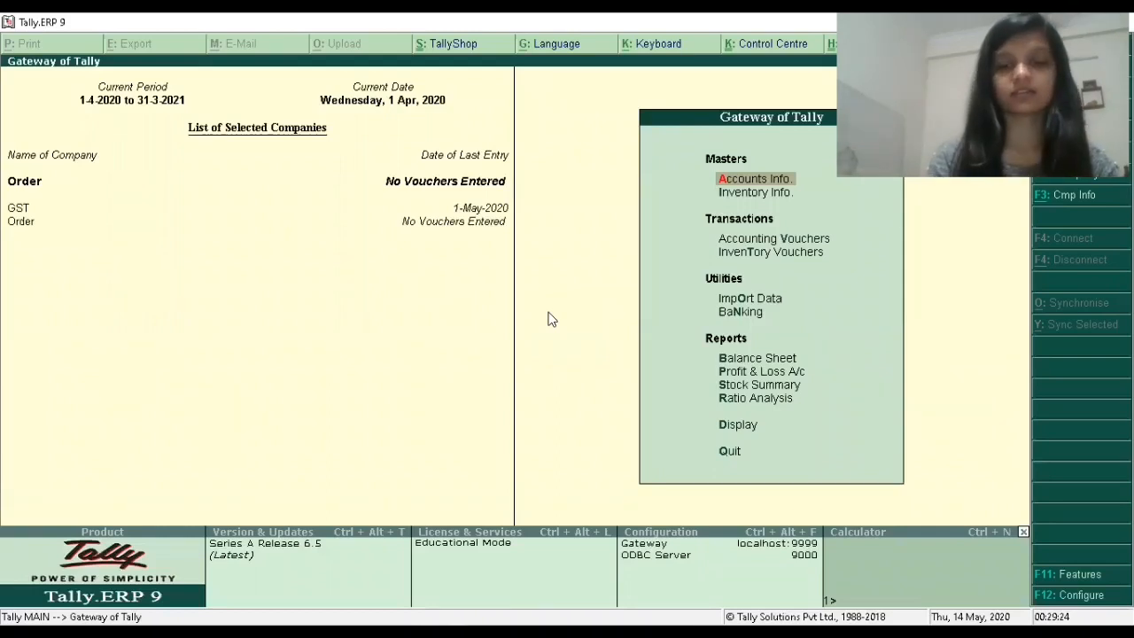
key("F11")
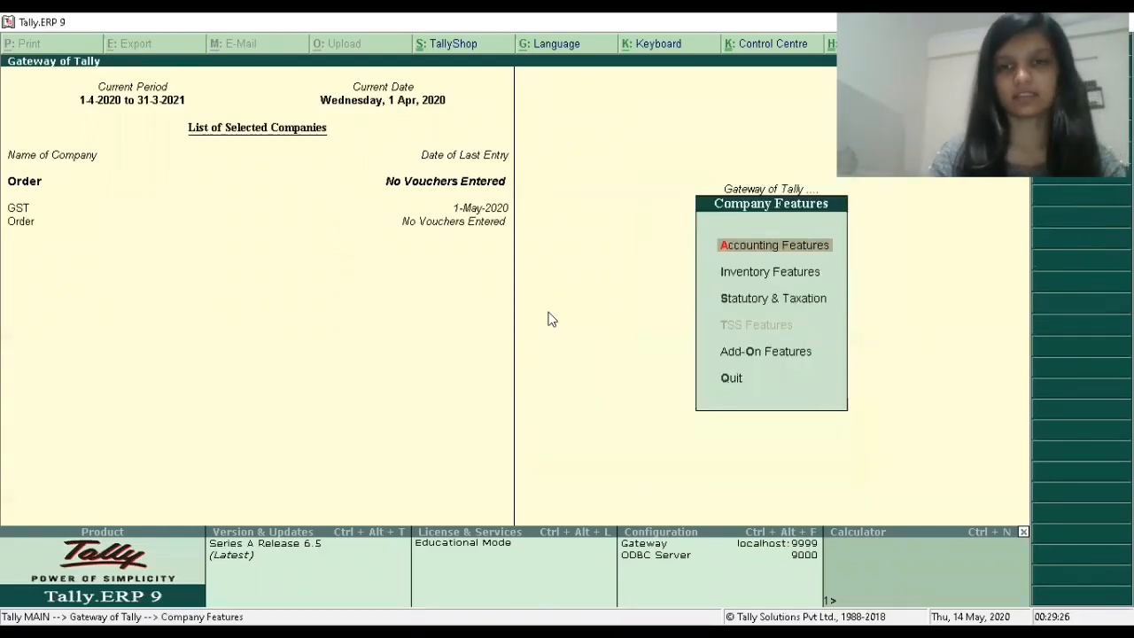
key("Down")
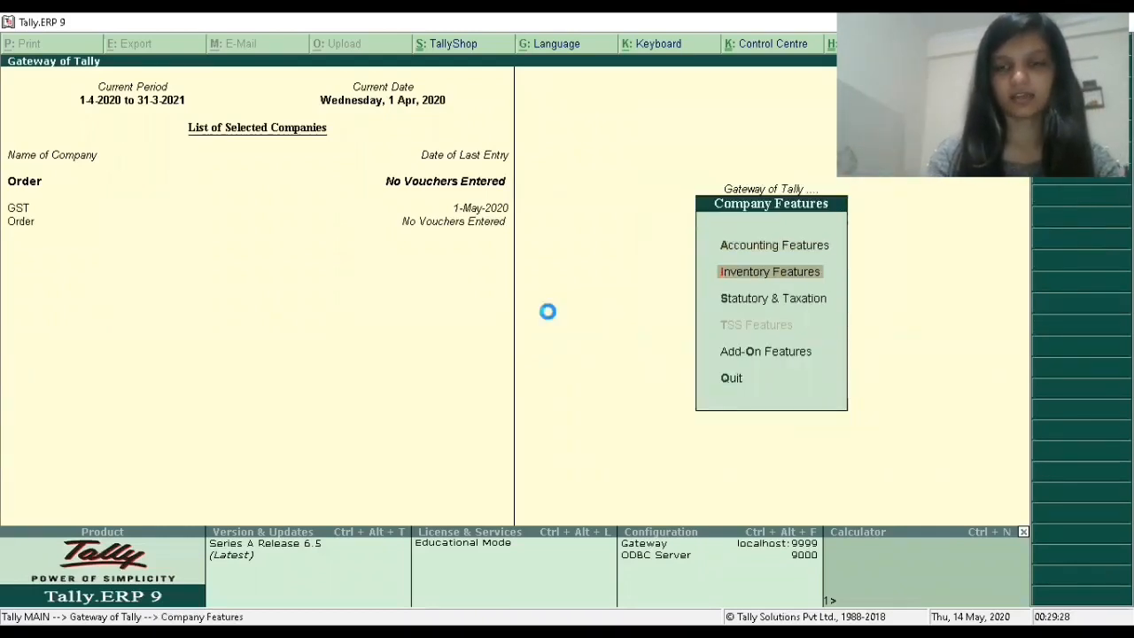
key("Return")
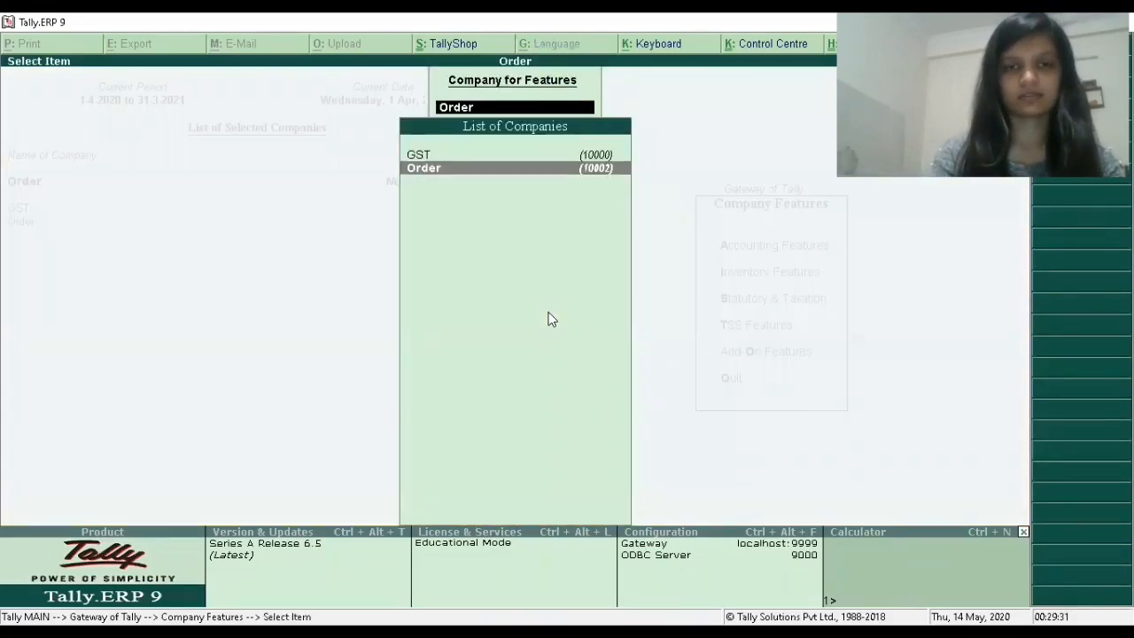
key("Return")
Enable purchase order processing and sales order processing for the company Order
key("Down")
key("Down")
key("Down")
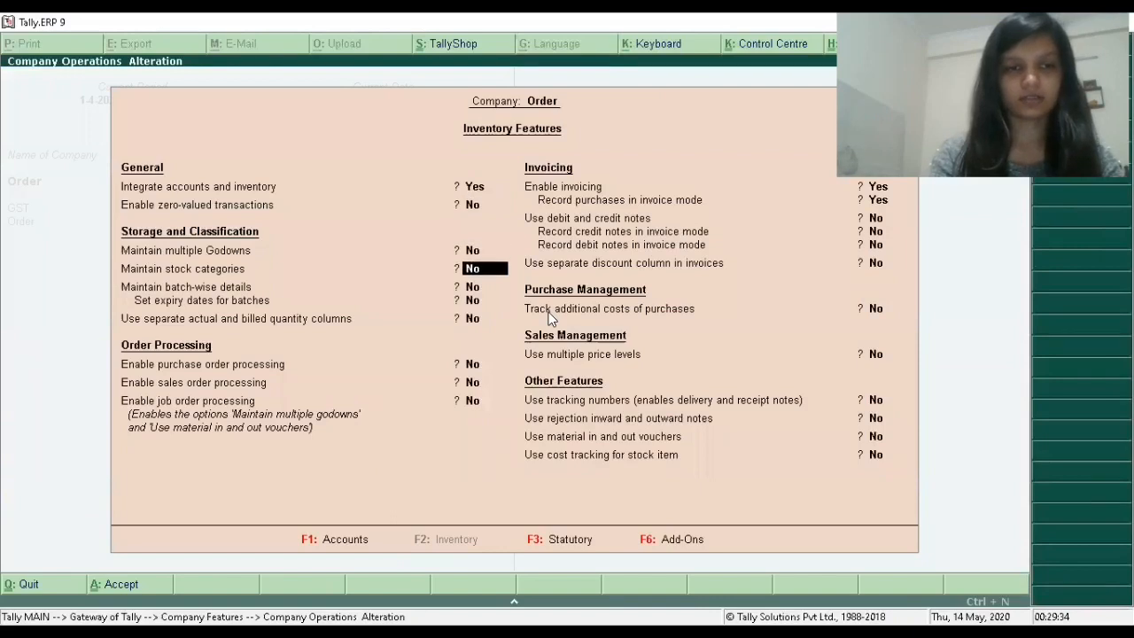
key("Down")
key("Down")
key("Down")
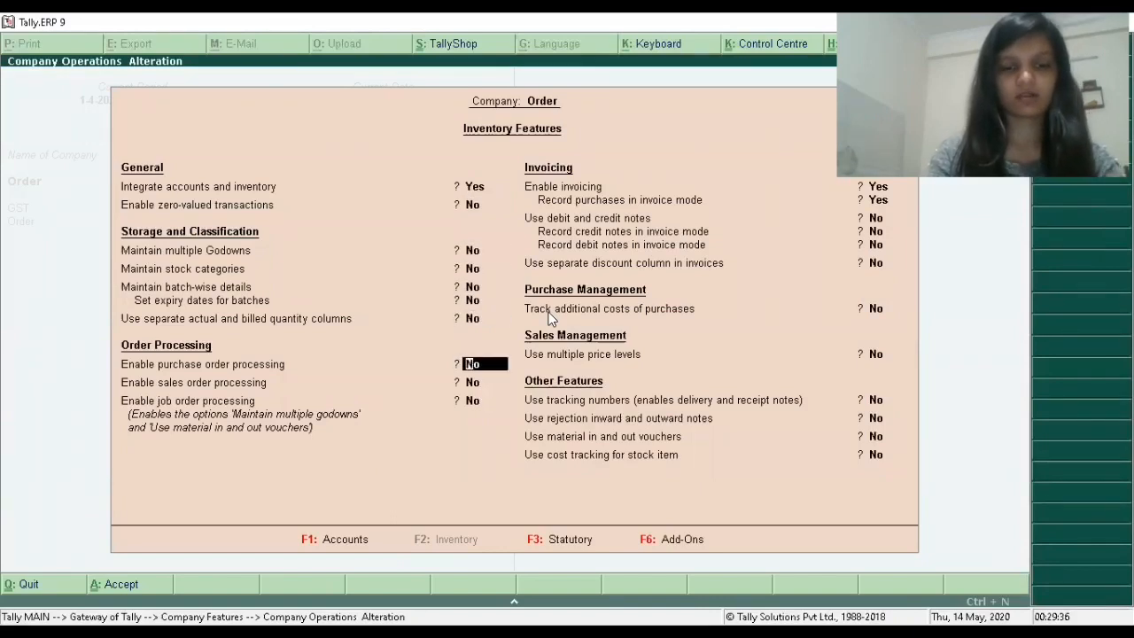
type("y")
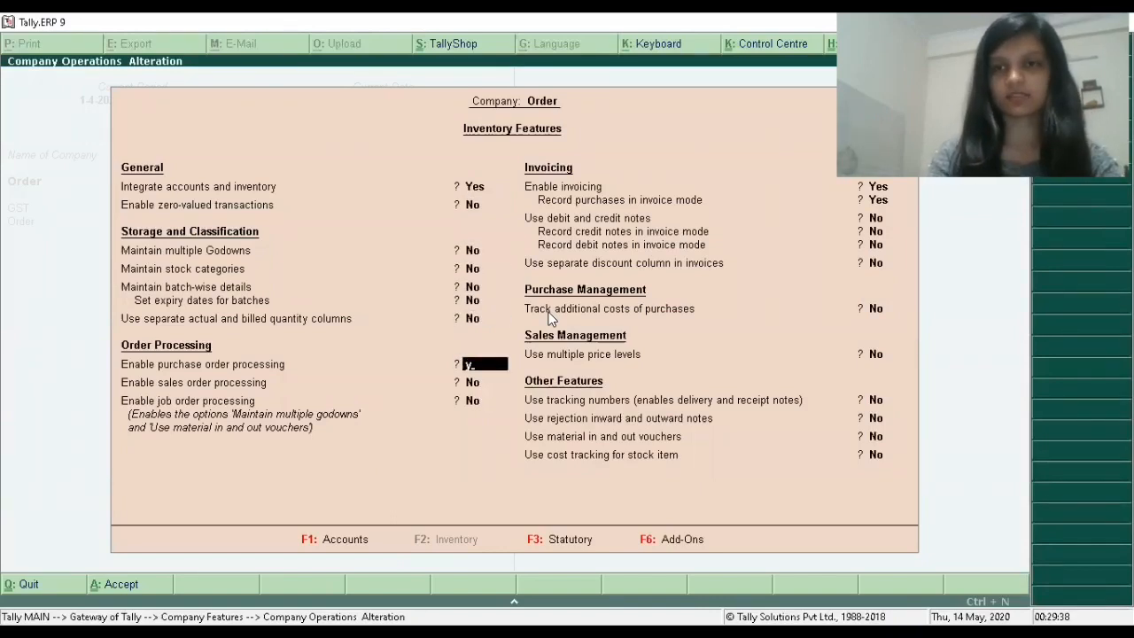
key("Return")
type("y")
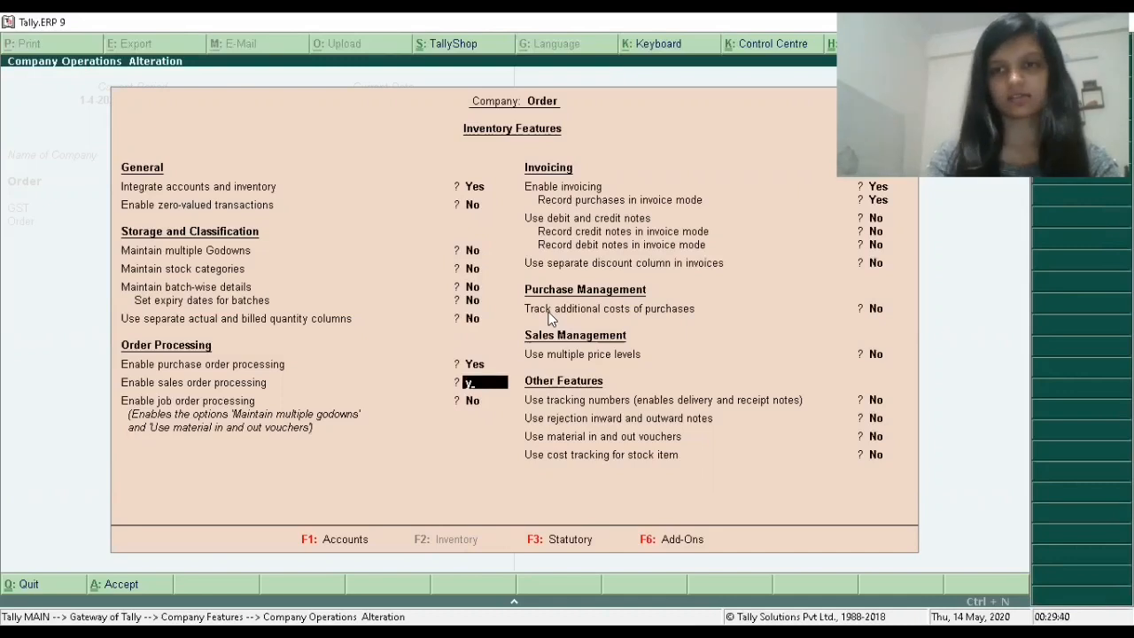
key("Return")
Keep the remaining inventory features at their current settings and save the feature changes
key("Return")
key("Return")
key("Return")
key("Return")
key("Return")
key("Return")
key("Return")
key("Return")
key("Return")
key("Return")
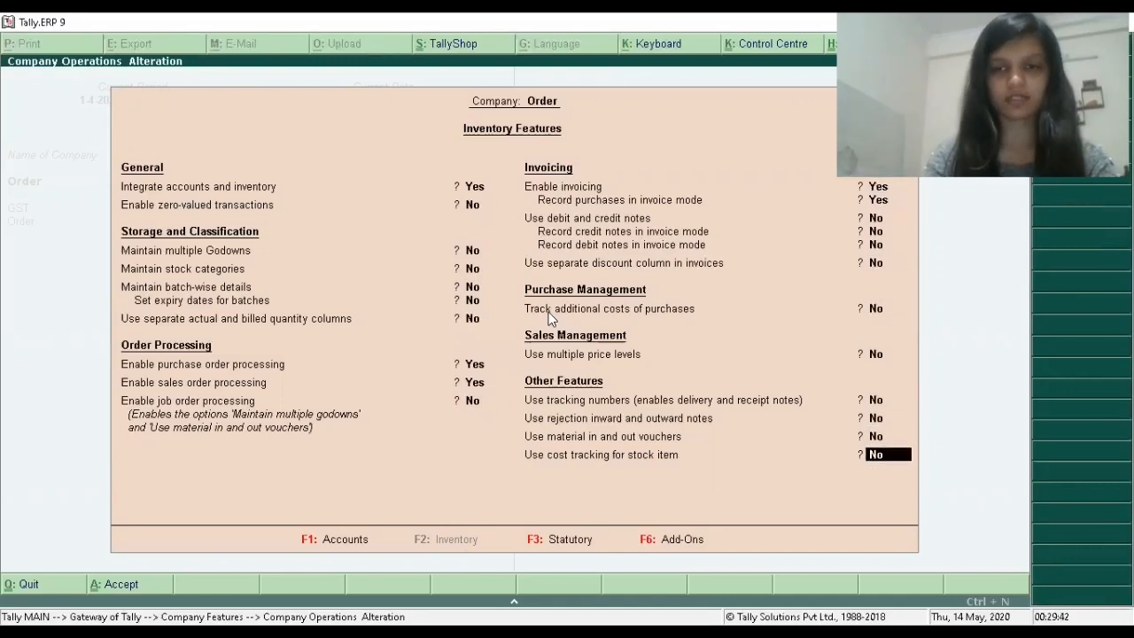
key("Return")
left_click(549, 310)
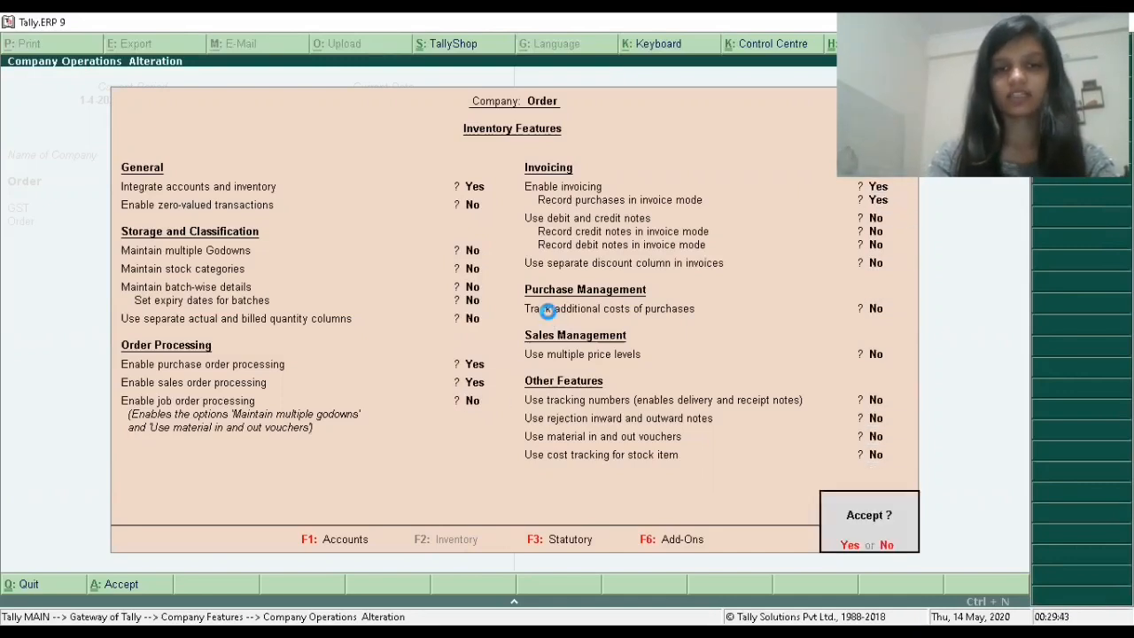
key("Return")
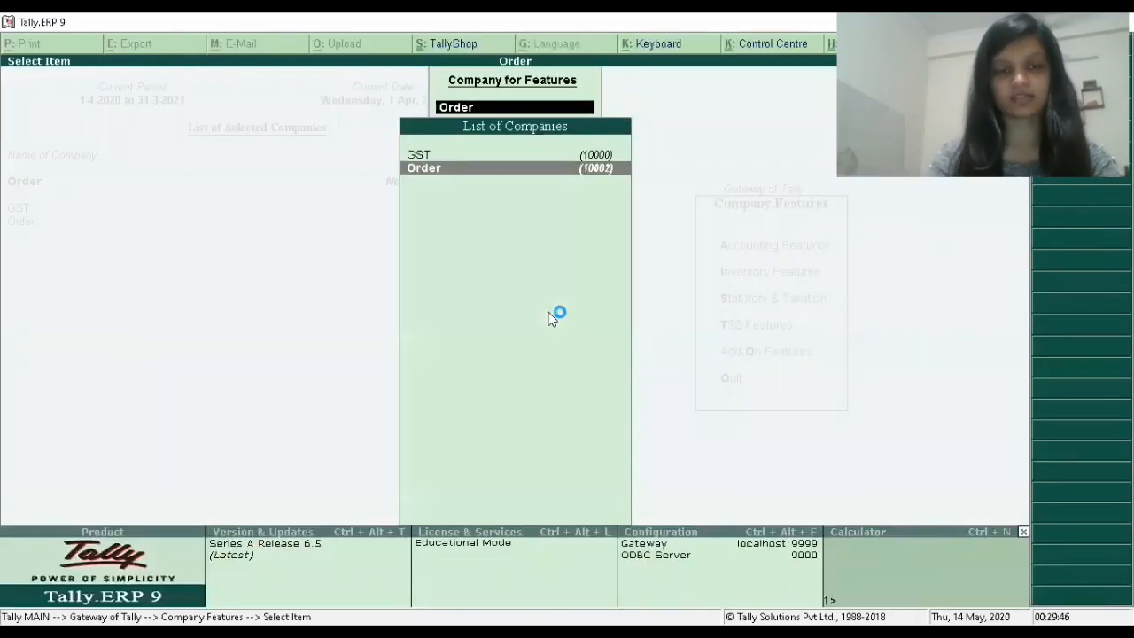
Leave the company features without quitting the program and open the inventory masters
key("BackSpace")
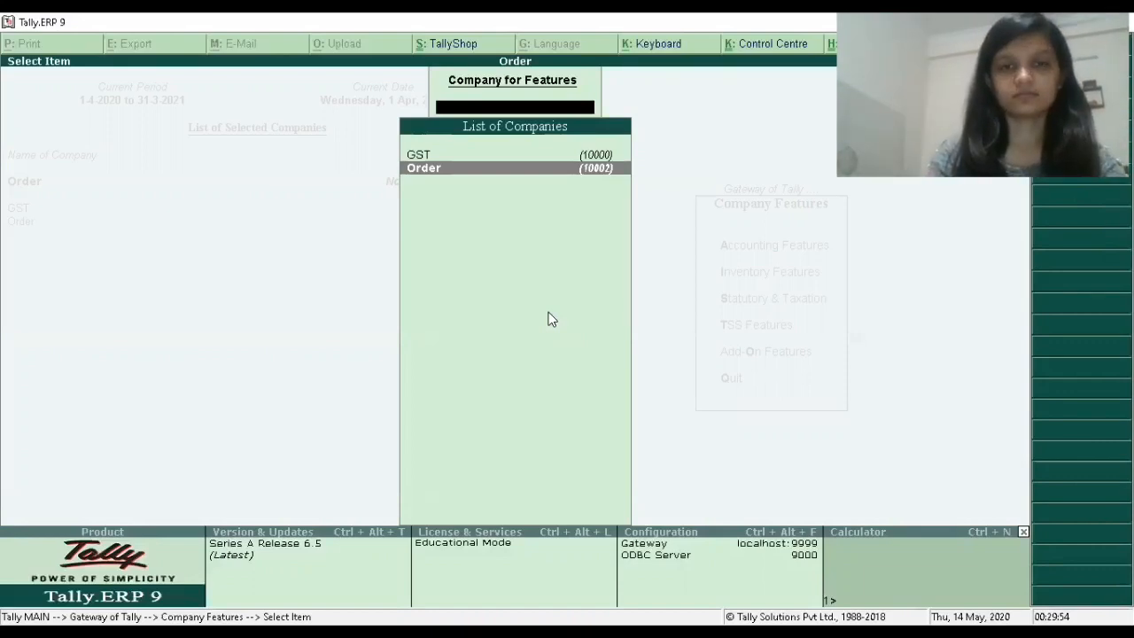
key("Escape")
key("Escape")
key("Escape")
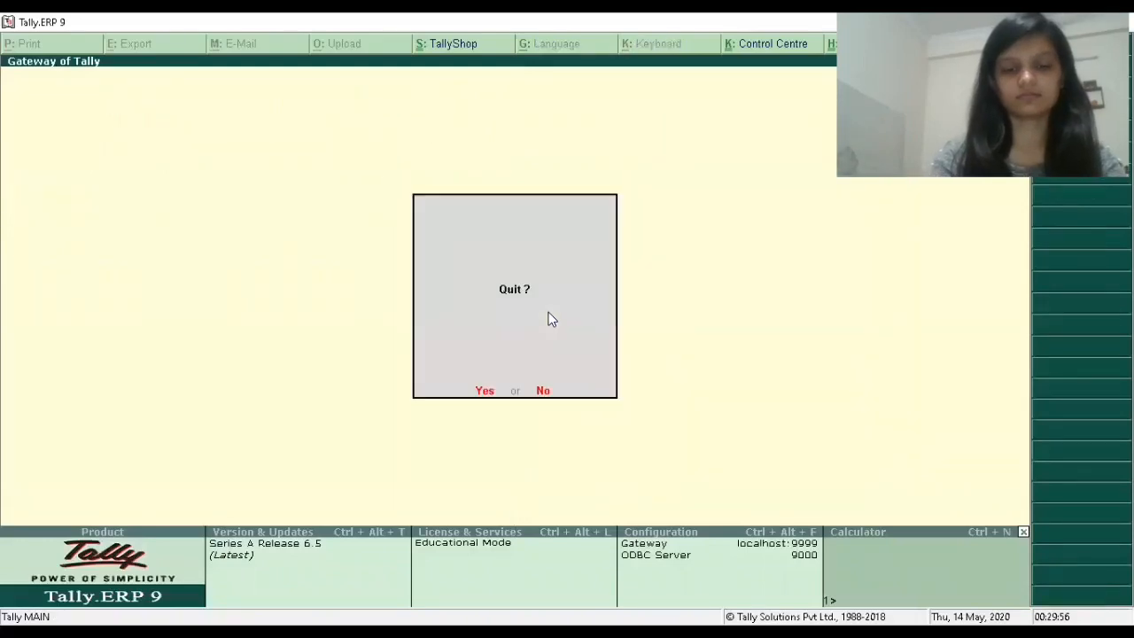
key("n")
key("Return")
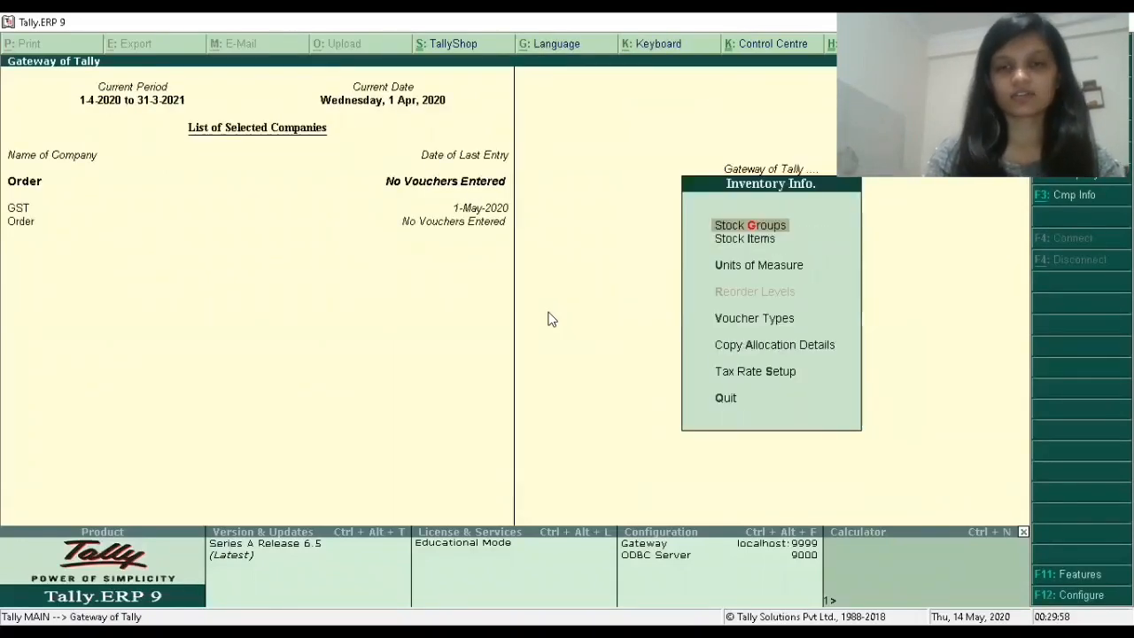
Create a simple unit of measure with symbol pcs, no formal name, UQC not applicable and 0 decimal places
key("Down")
key("Down")
key("Return")
key("Return")
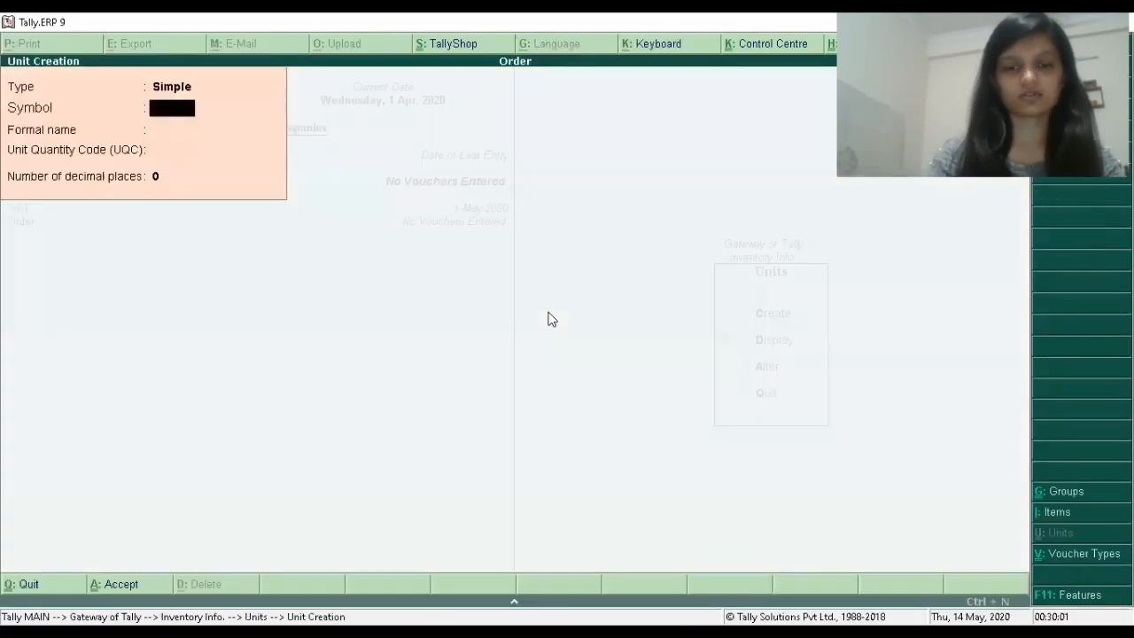
type("pcs")
key("Return")
key("Return")
key("Return")
key("Return")
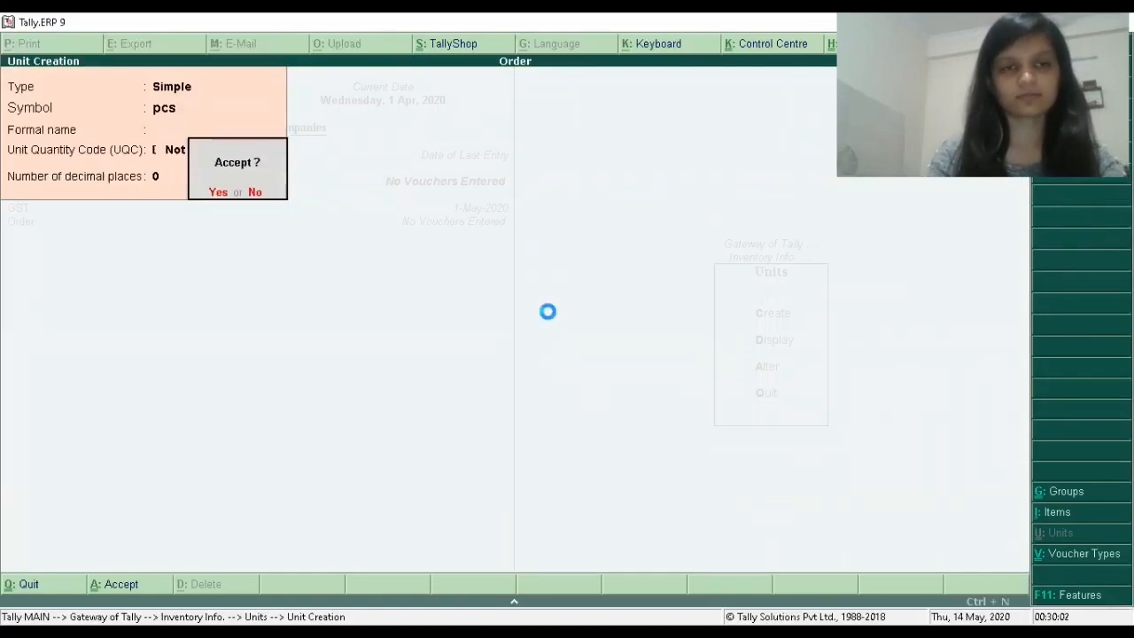
key("Return")
key("Escape")
key("Return")
key("Escape")
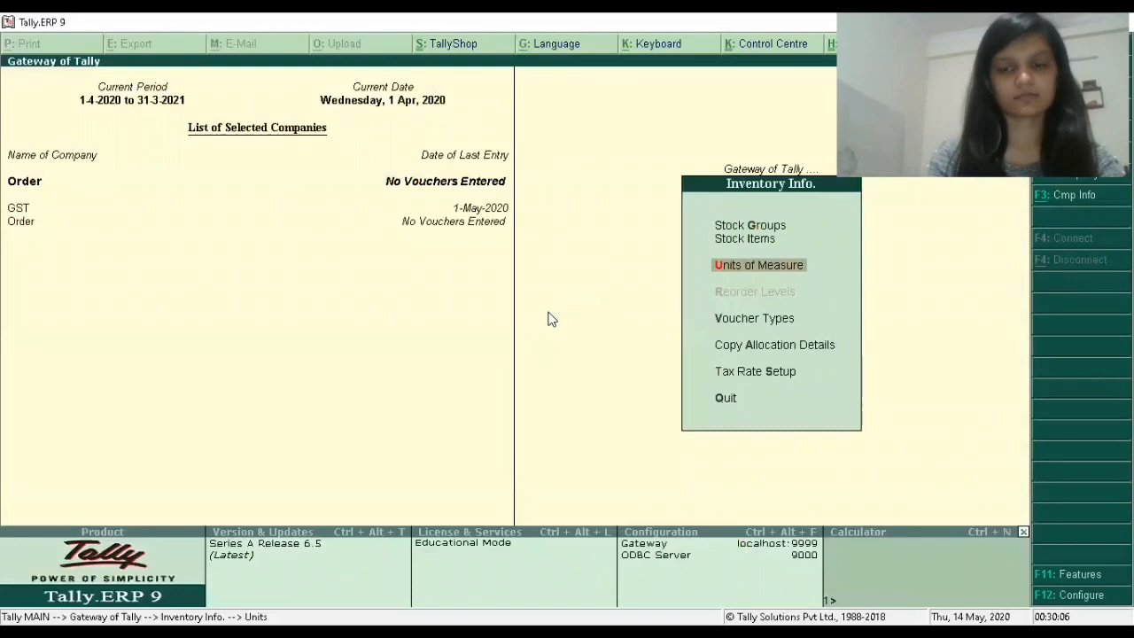
Start a single stock item named Tv under Primary with pcs as its unit
key("i")
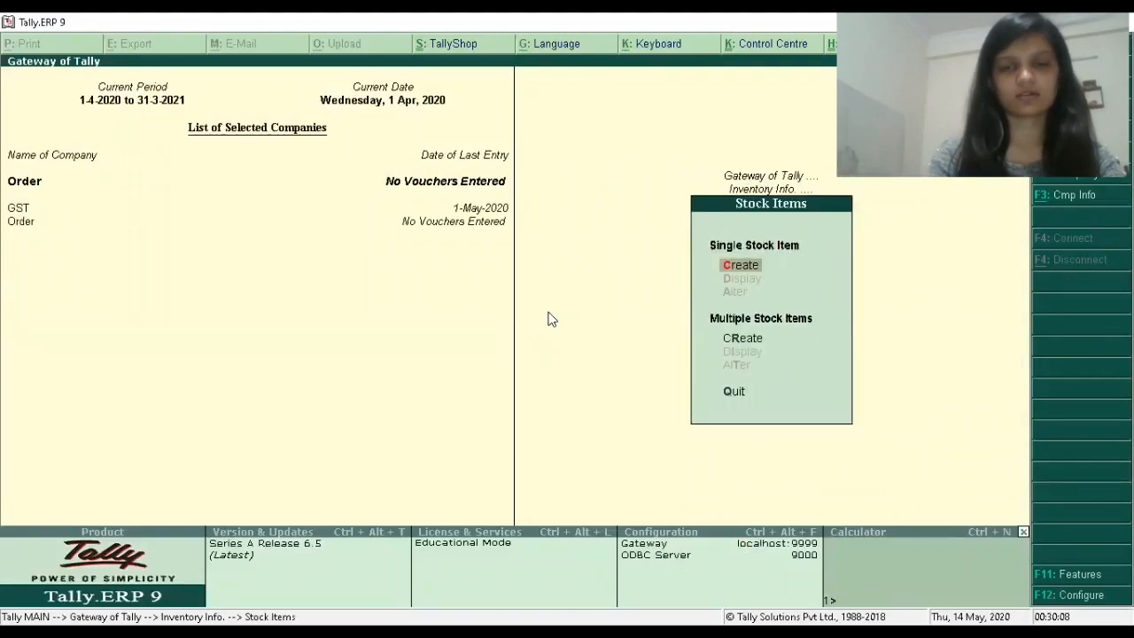
key("Return")
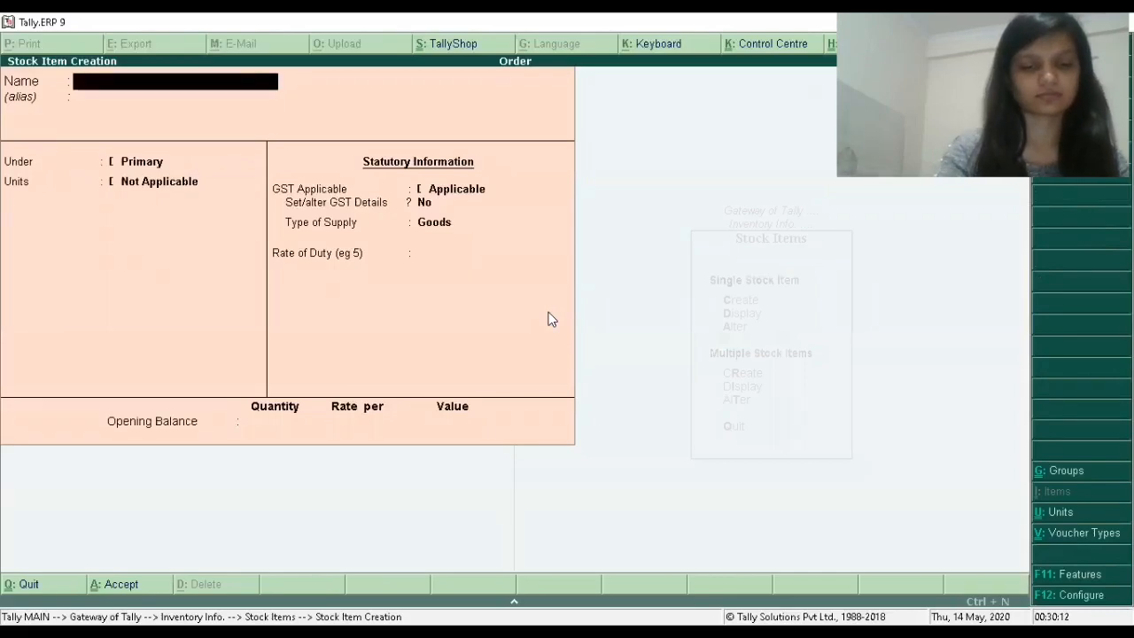
key("Return")
key("Return")
key("Return")
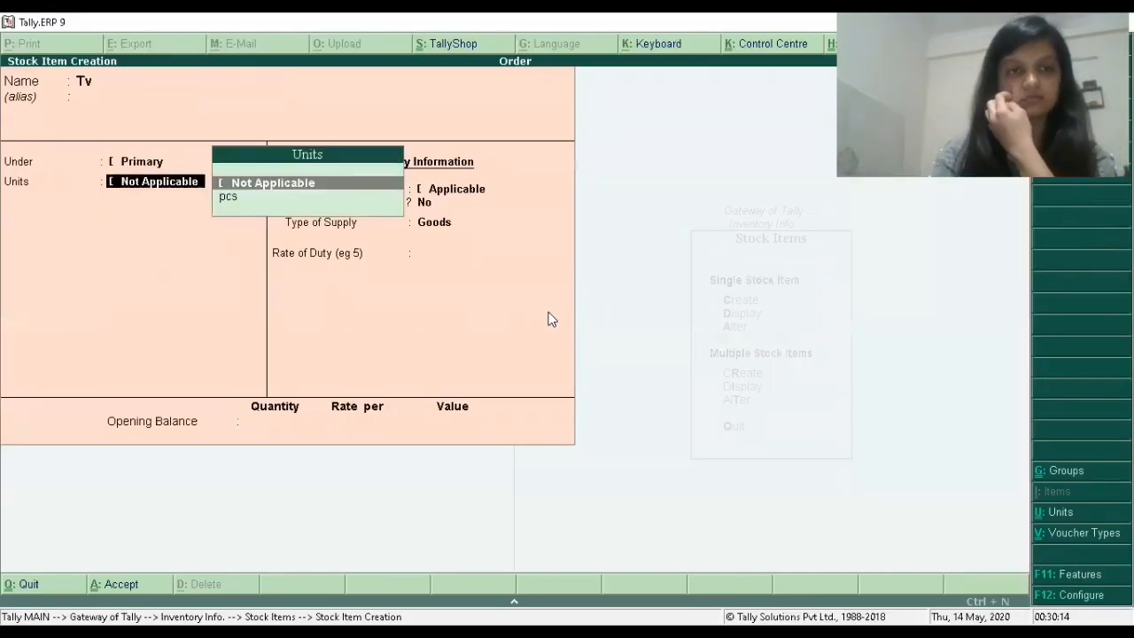
key("Down")
key("Return")
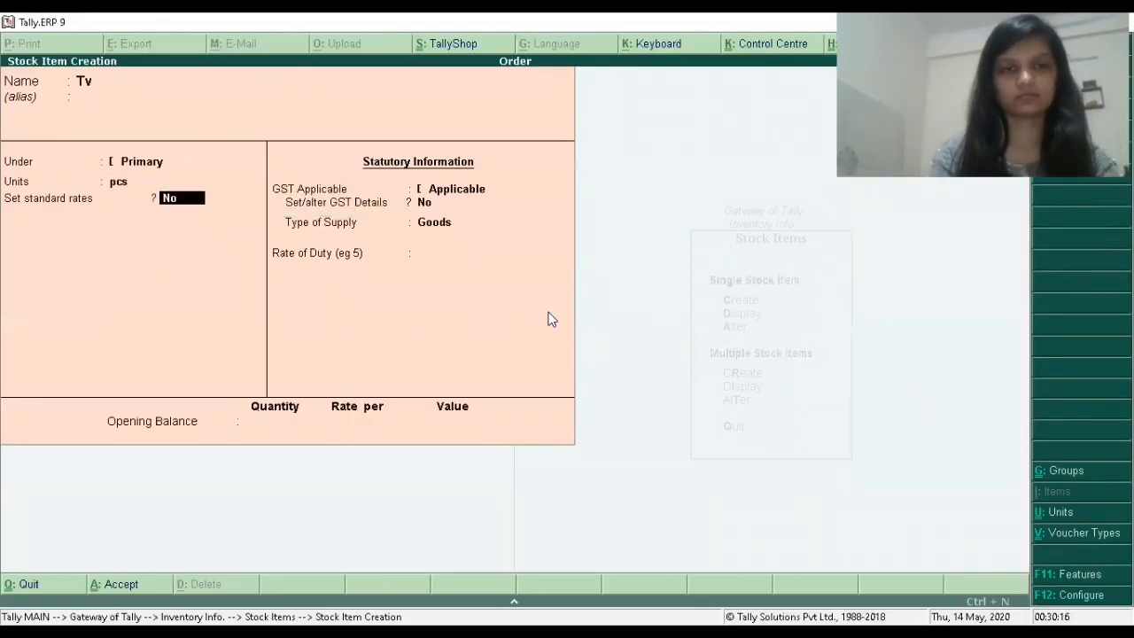
Keep Tv's default standard rate and GST settings, leave its opening balance empty, save the item and leave stock item creation
key("Return")
key("Return")
key("Return")
key("Return")
key("Return")
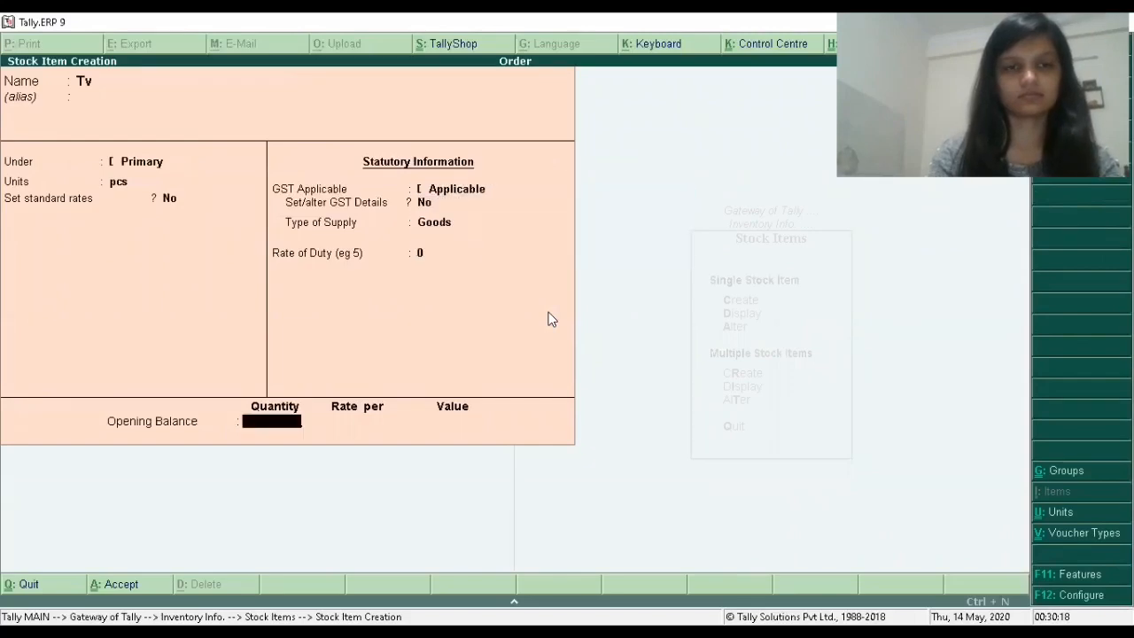
key("Return")
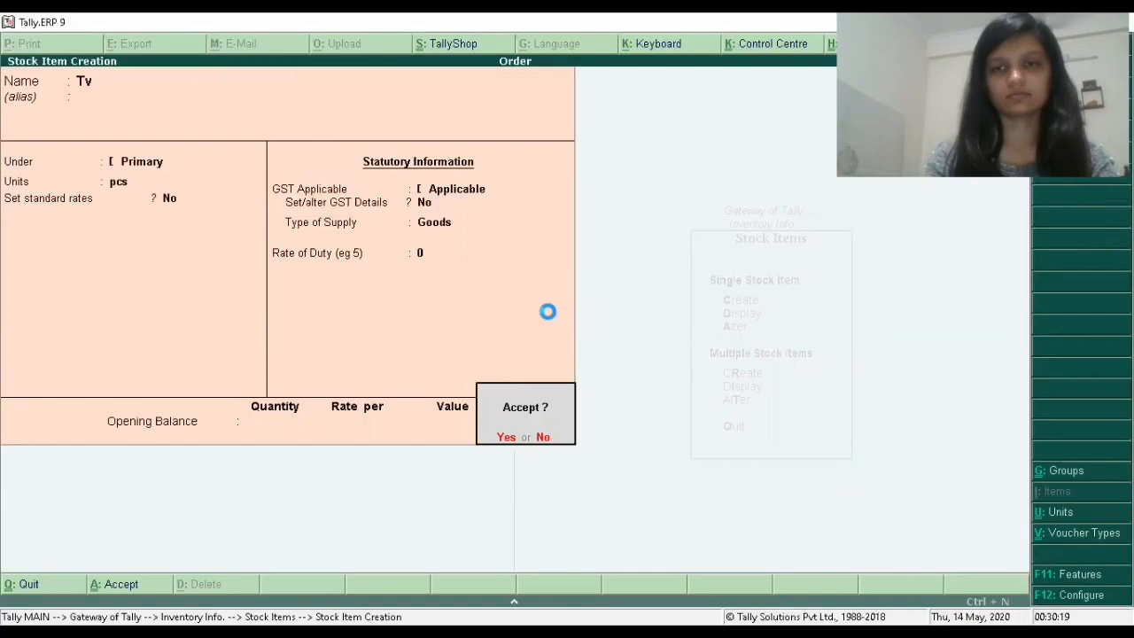
key("Return")
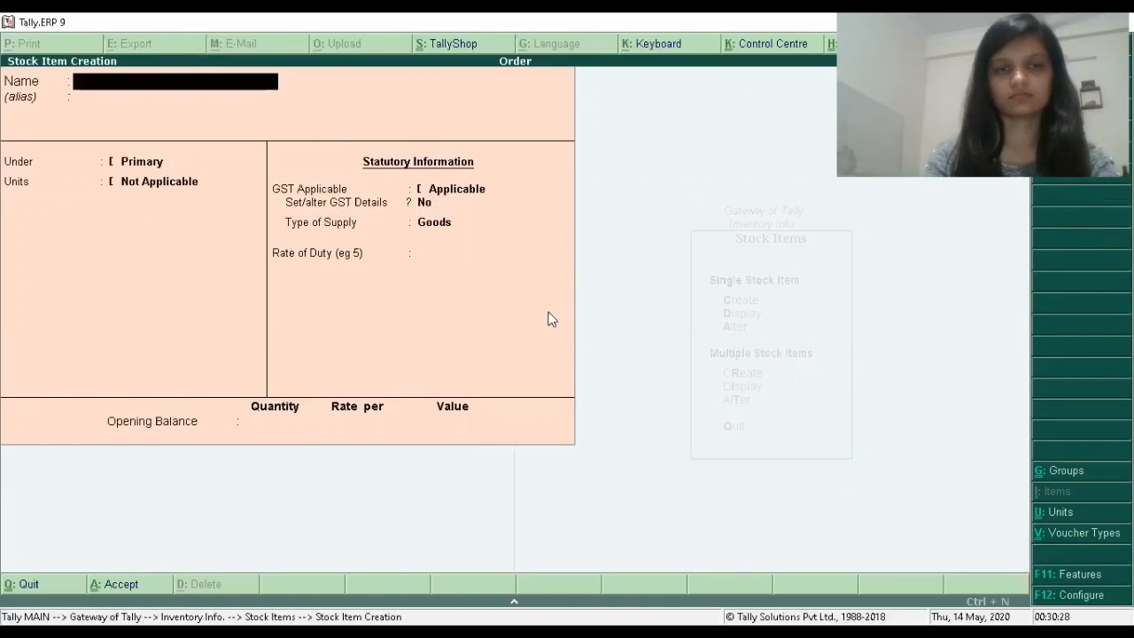
key("Escape")
key("Return")
key("Escape")
key("Escape")
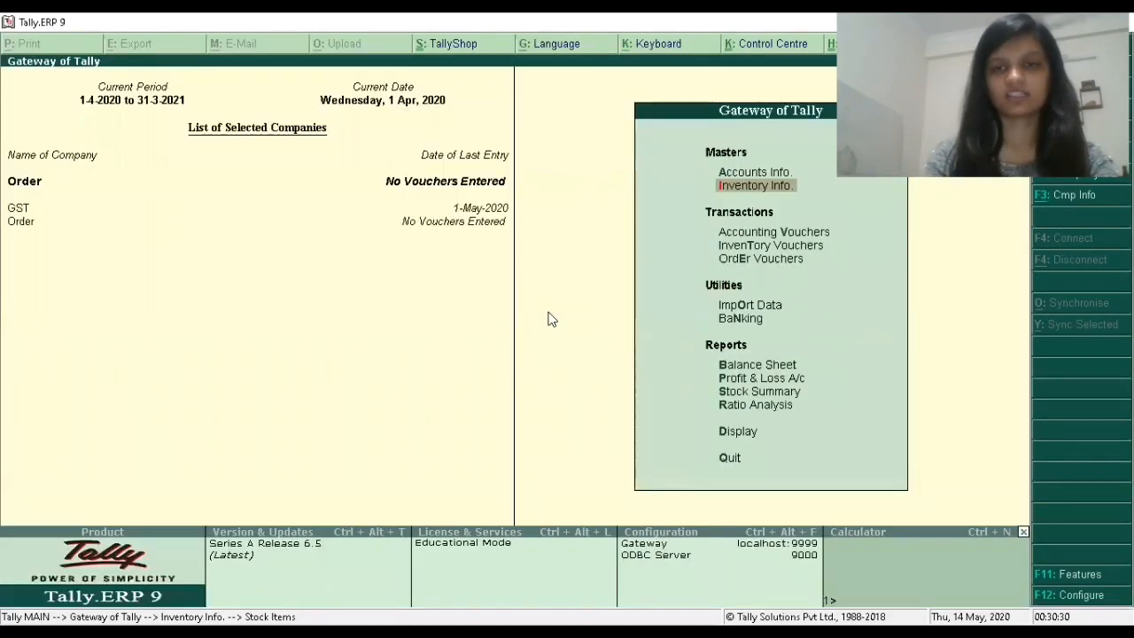
Enable Goods and Services Tax in the statutory and taxation features of Order and open its GST details
key("F11")
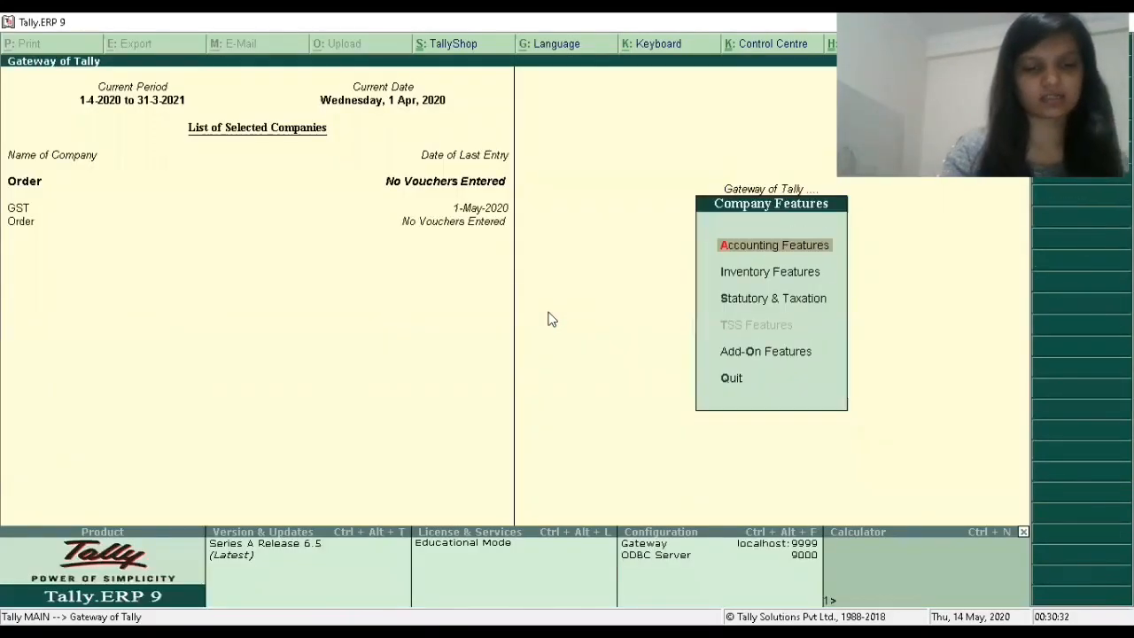
key("Down")
key("Down")
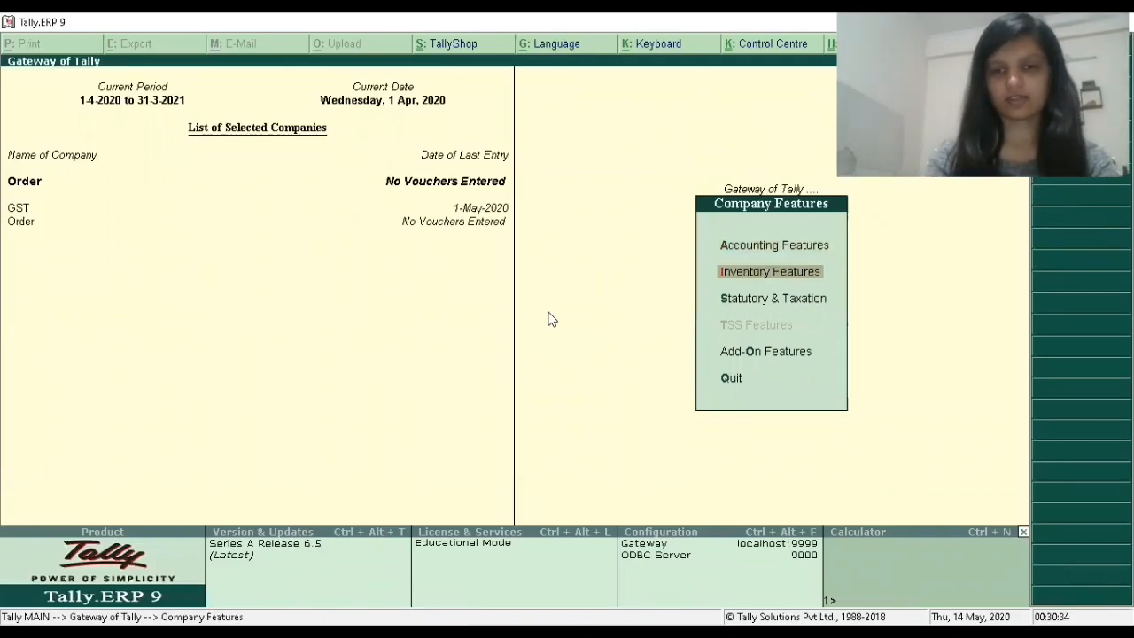
key("Return")
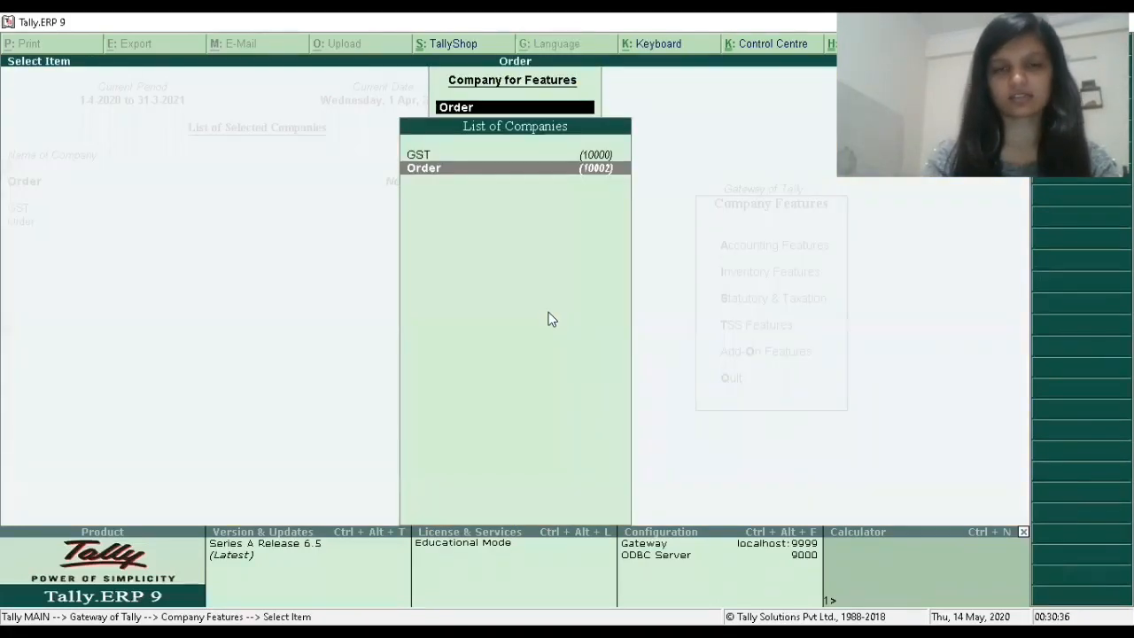
key("Return")
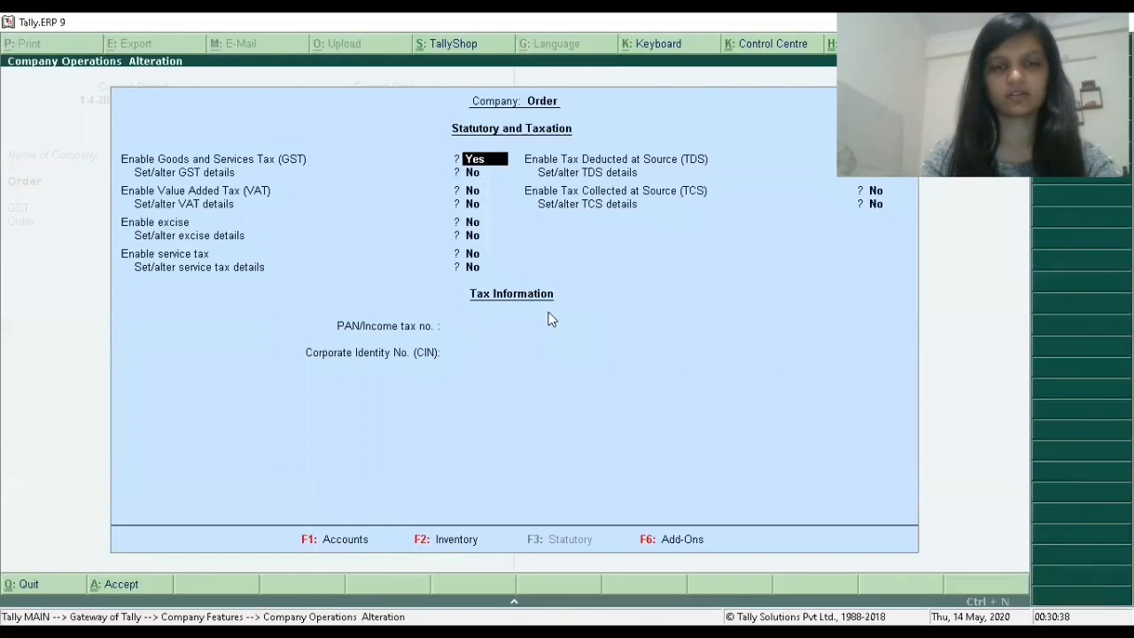
key("Return")
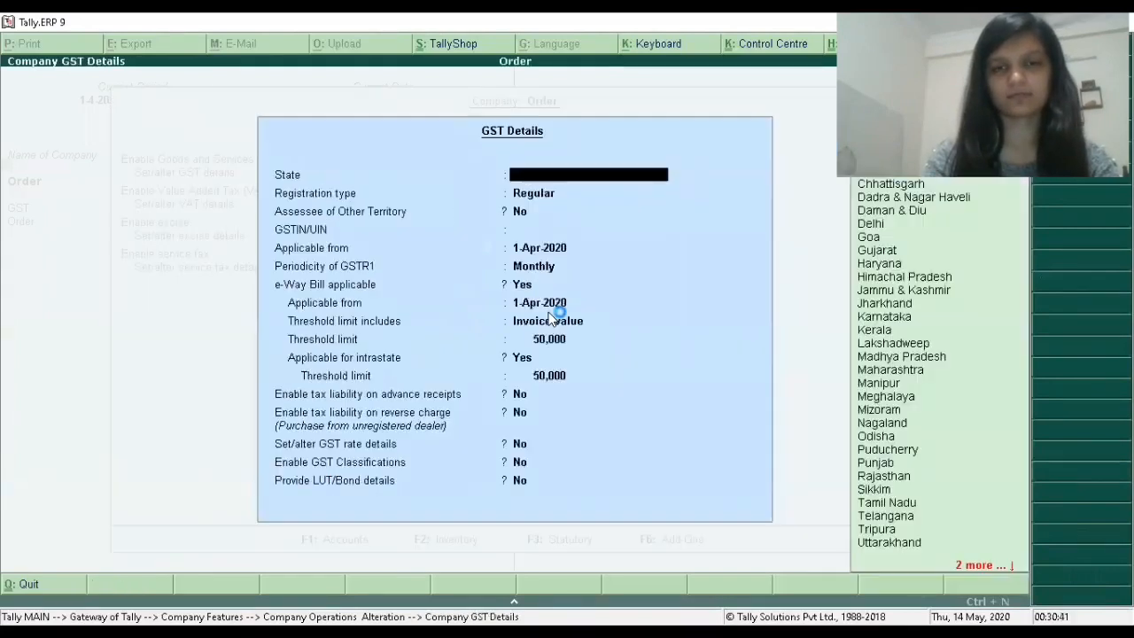
Set the company's GST state to Telangana with Regular registration, No for assessee of other territory, and a blank GSTIN/UIN
type("Te")
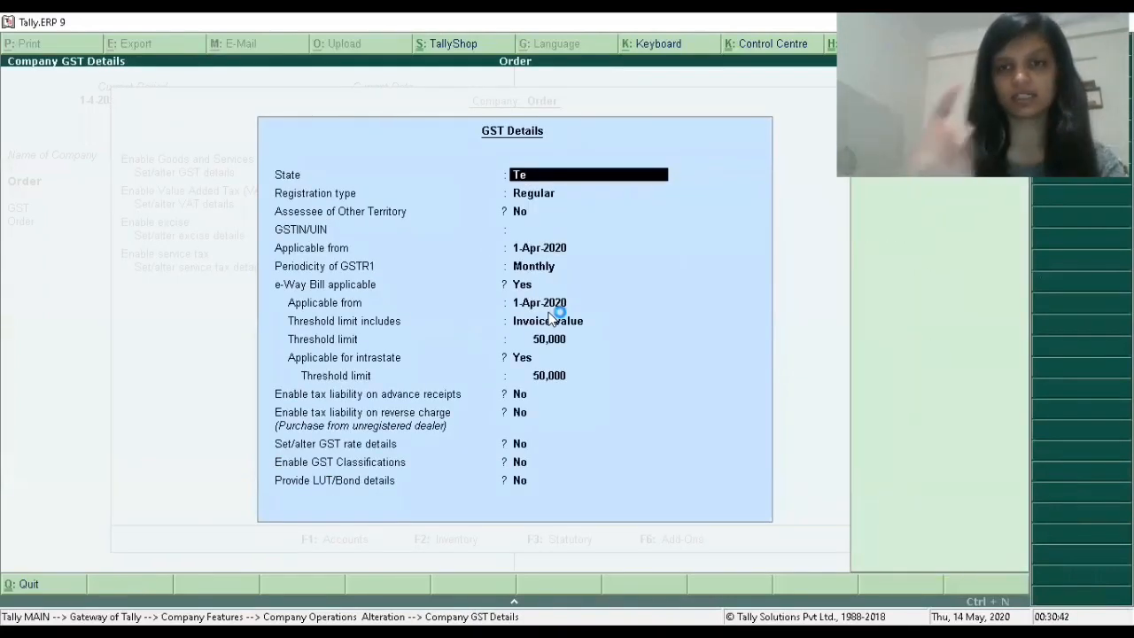
key("Return")
key("Return")
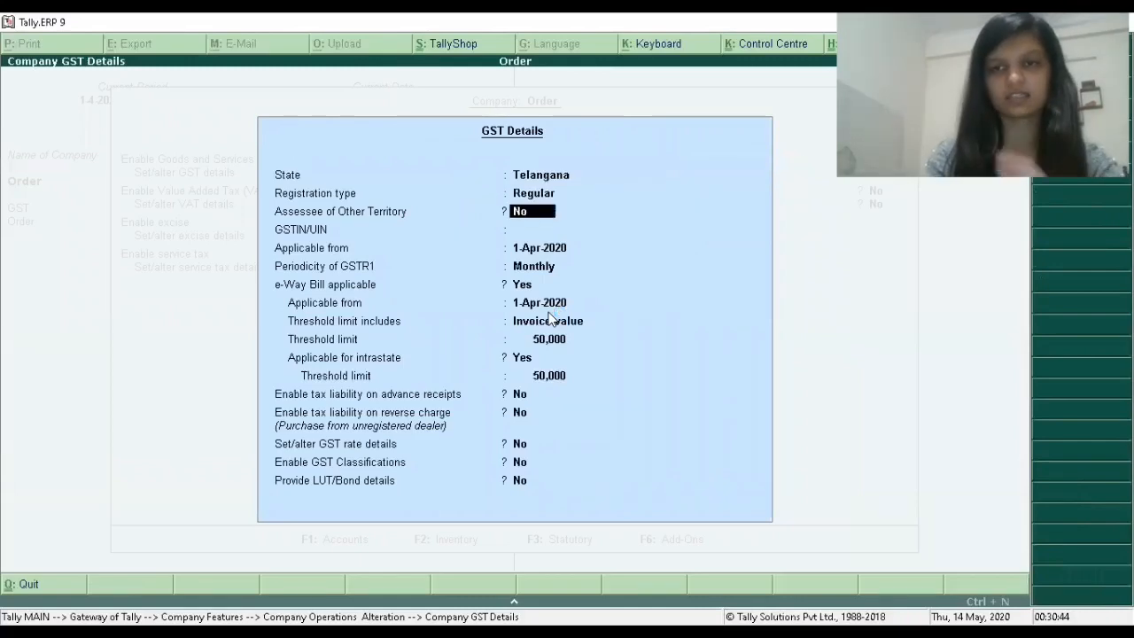
key("Return")
key("Return")
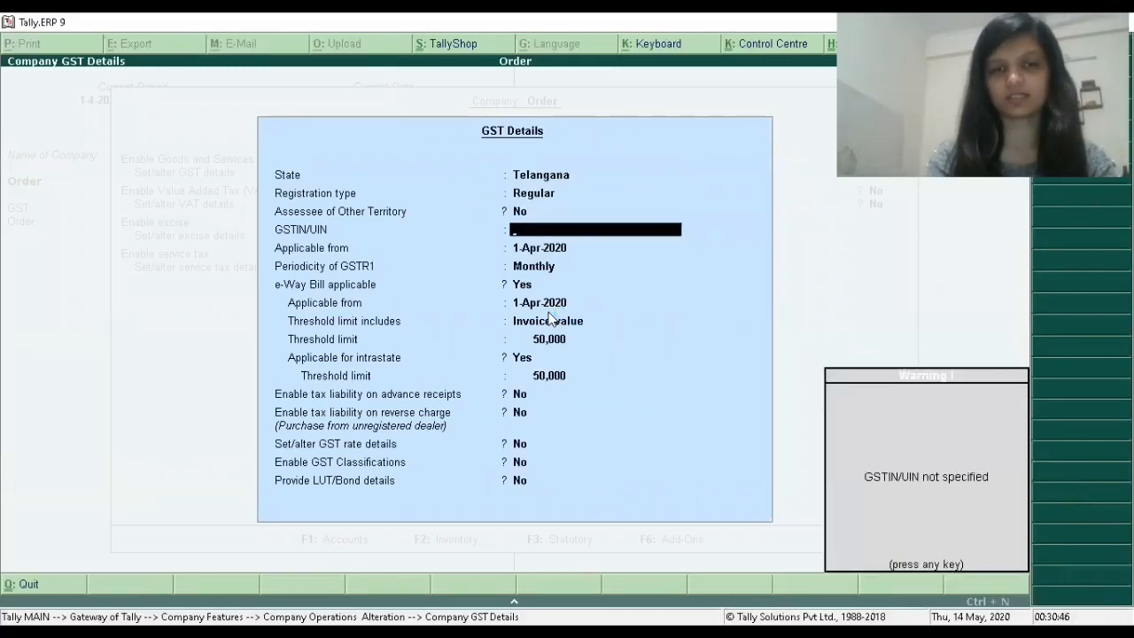
key("Return")
Make GST applicable from 1-Jul-2017 with Monthly GSTR1 periodicity, and set e-Way Bill applicable to No
type("1")
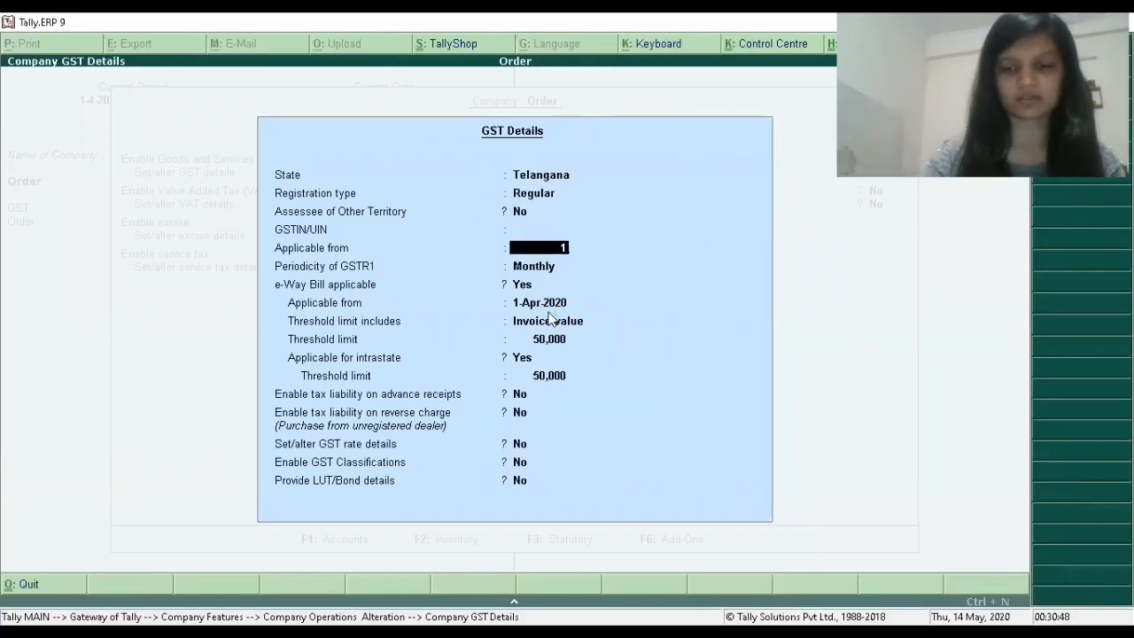
type("/7/")
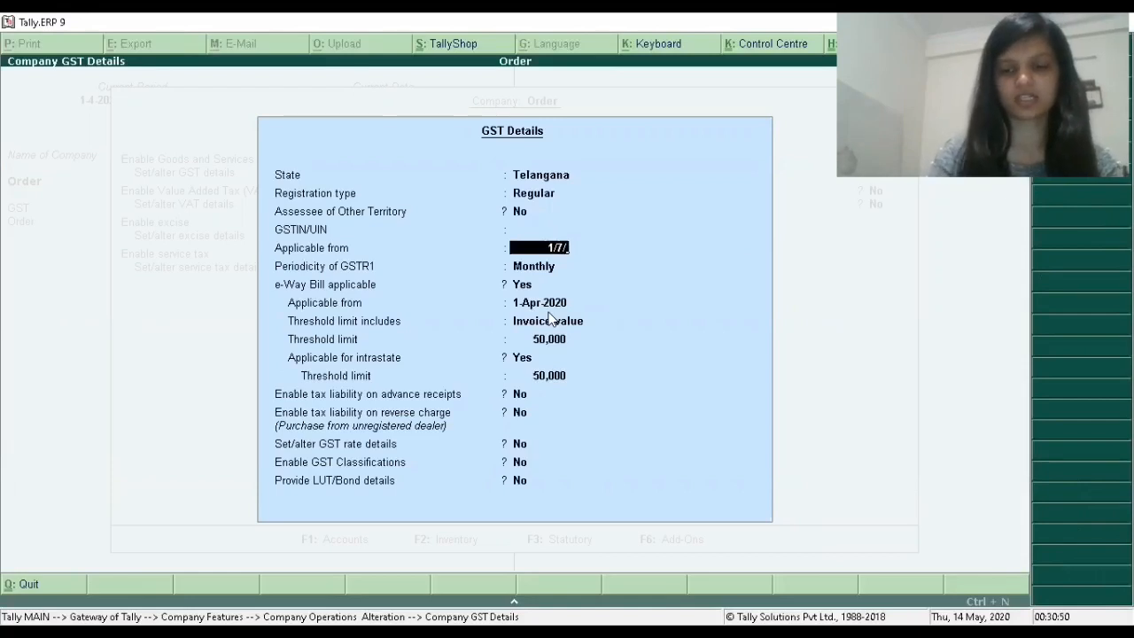
type("2017")
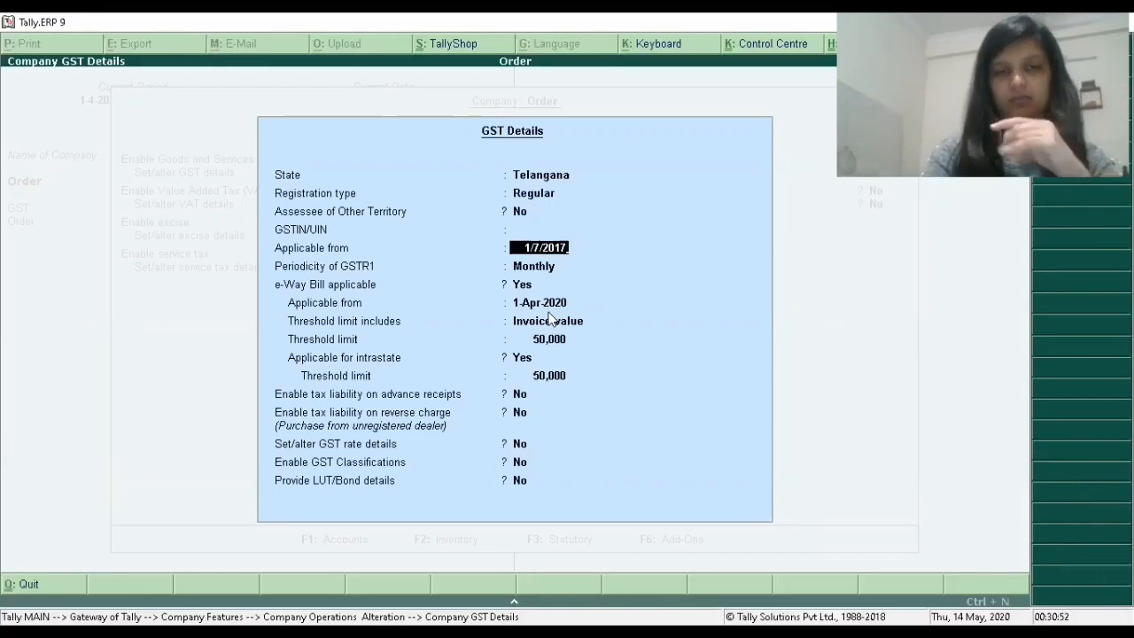
key("Return")
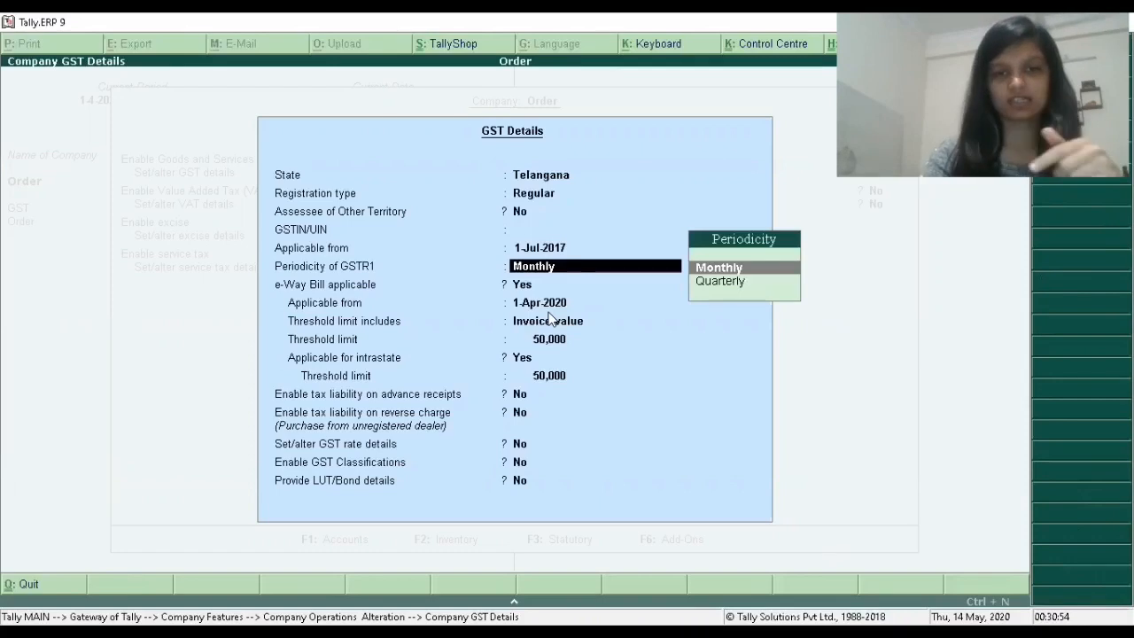
key("Return")
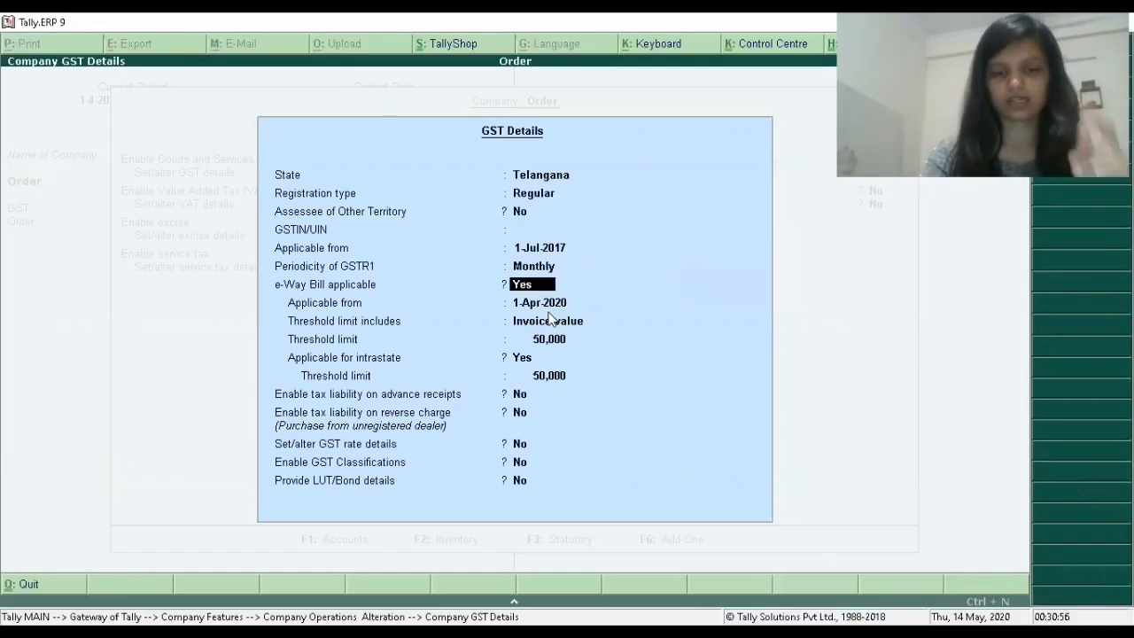
key("n")
key("Return")
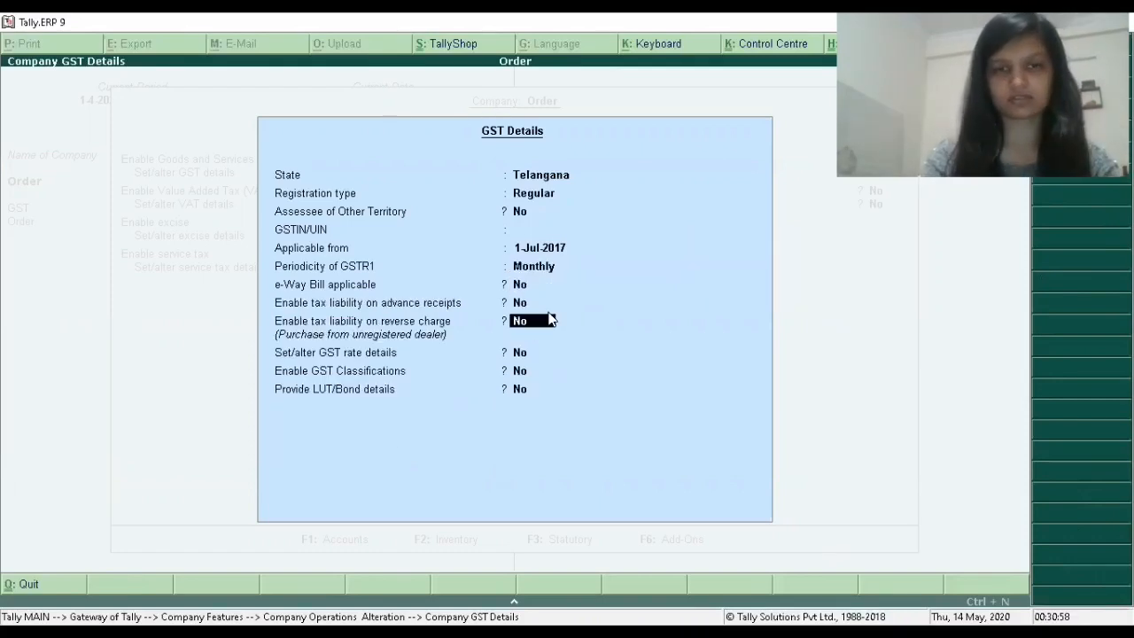
Keep reverse charge, GST rate details, classifications and LUT/Bond details at No and accept the company's GST details
key("Return")
key("Return")
key("Return")
key("Return")
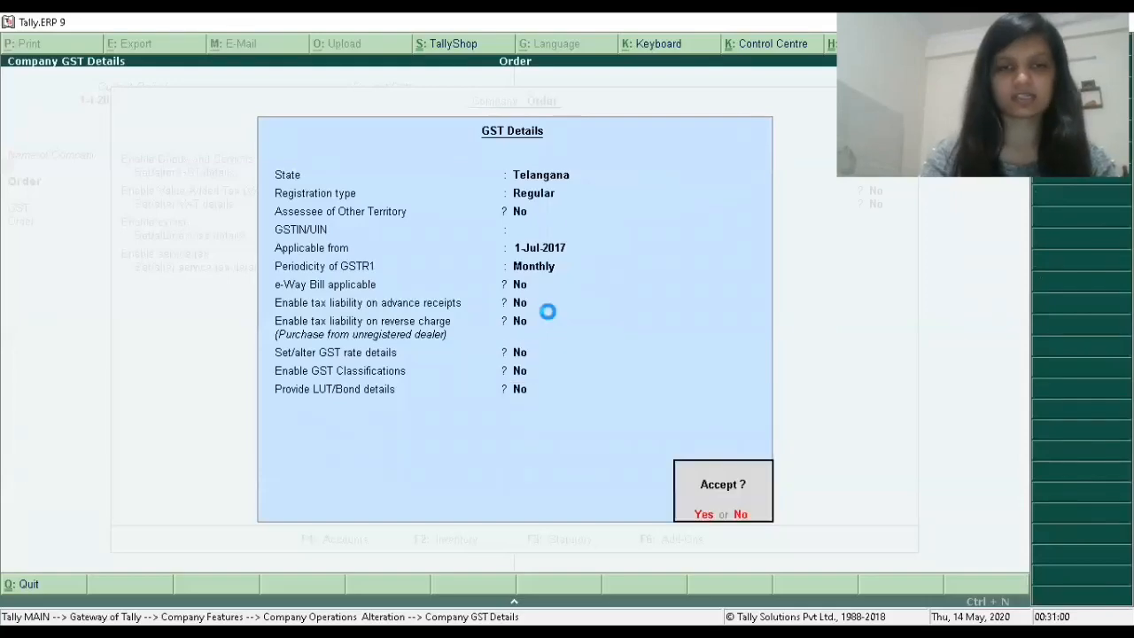
key("Return")
Leave VAT, excise, service tax and the other statutory options at No, save the features and return to the Gateway of Tally
key("Return")
key("Return")
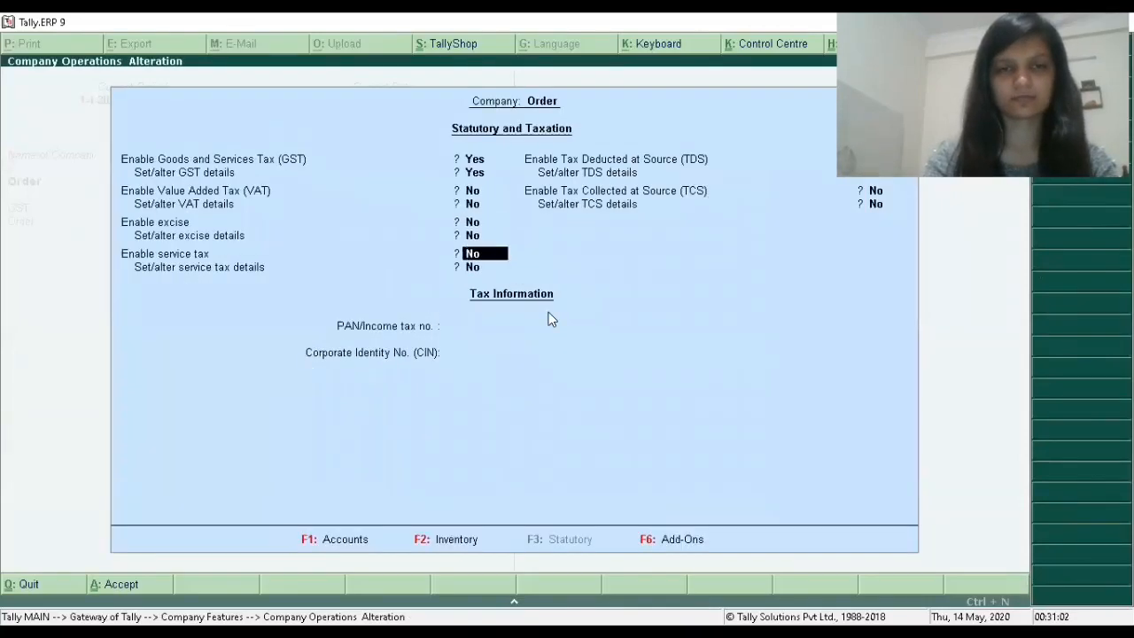
key("Return")
key("Return")
key("Return")
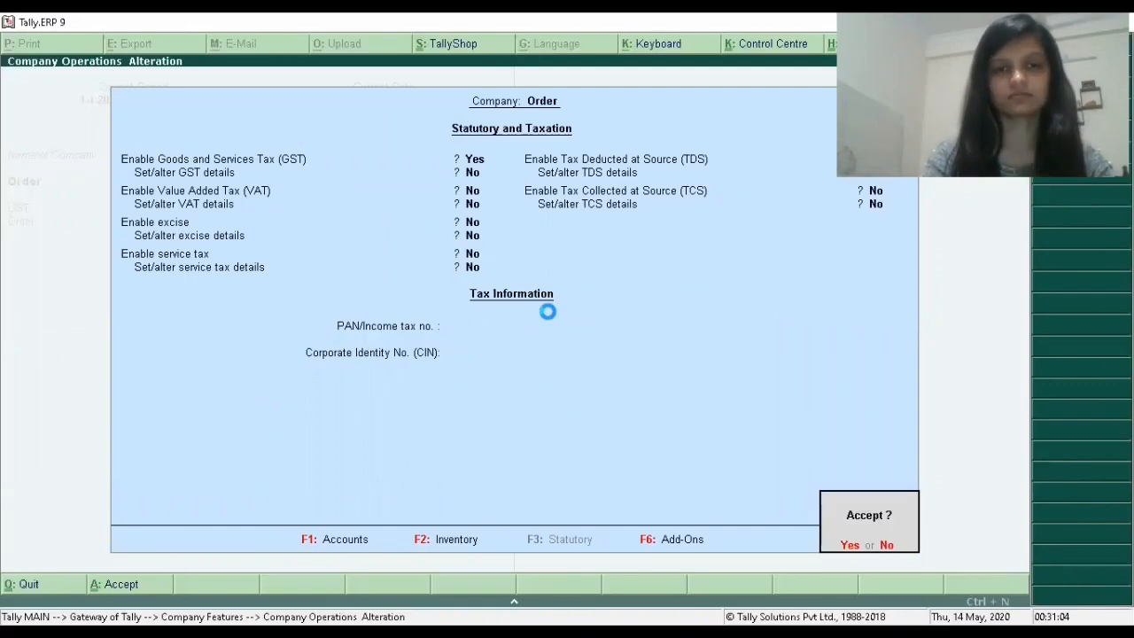
key("Return")
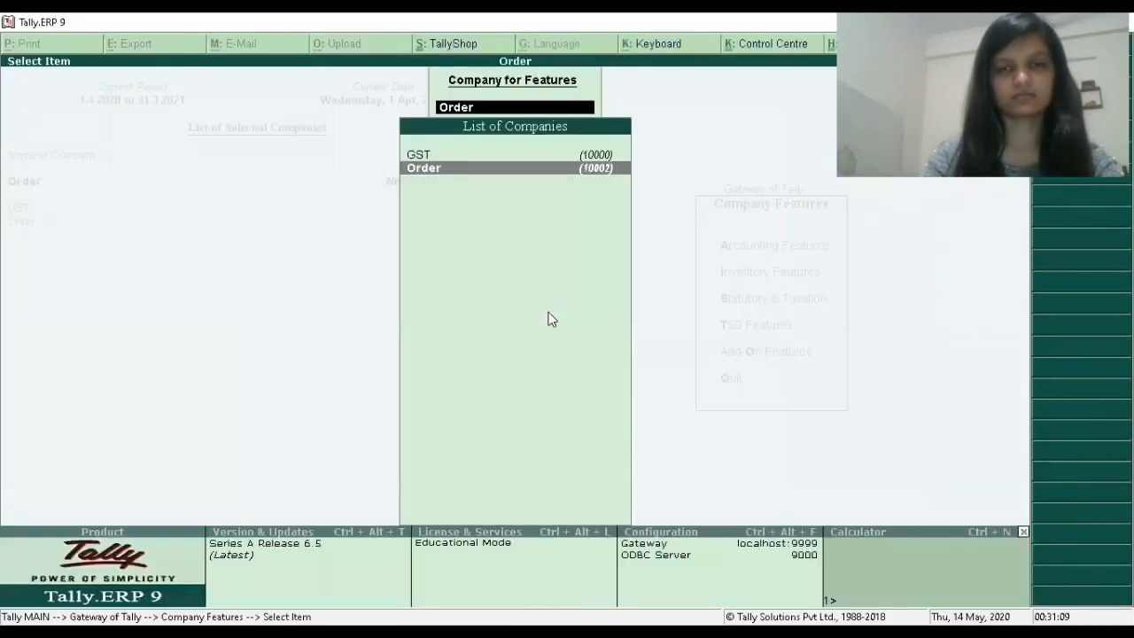
key("Escape")
key("Escape")
key("Escape")
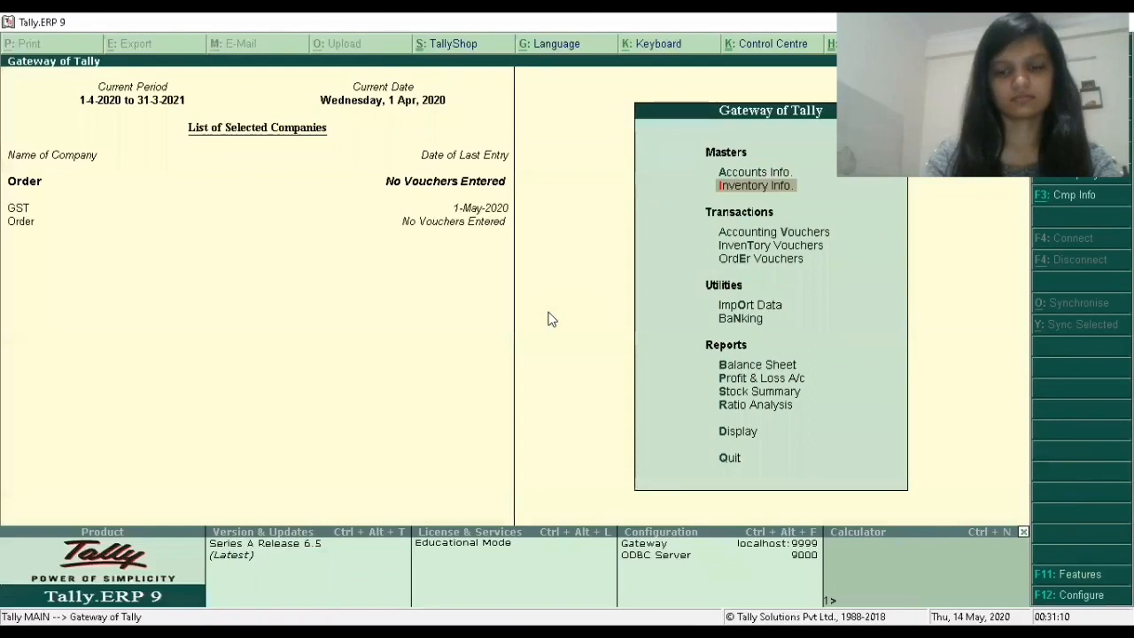
Open the single stock item Tv for alteration from the inventory masters
key("Return")
key("Down")
key("Return")
key("Down")
key("Down")
key("Return")
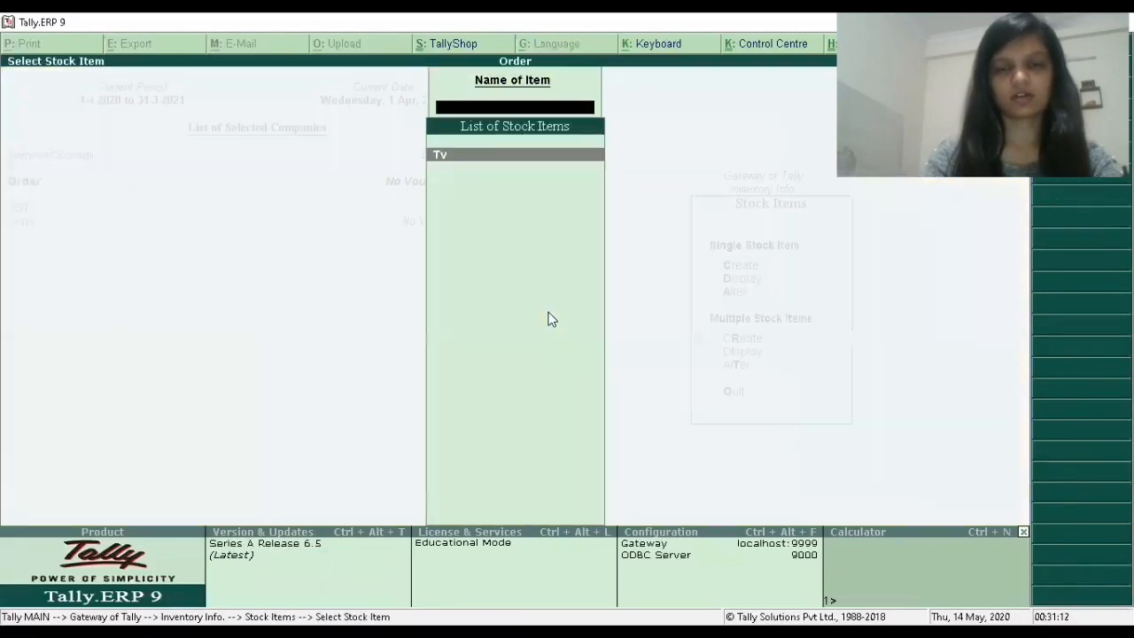
key("Return")
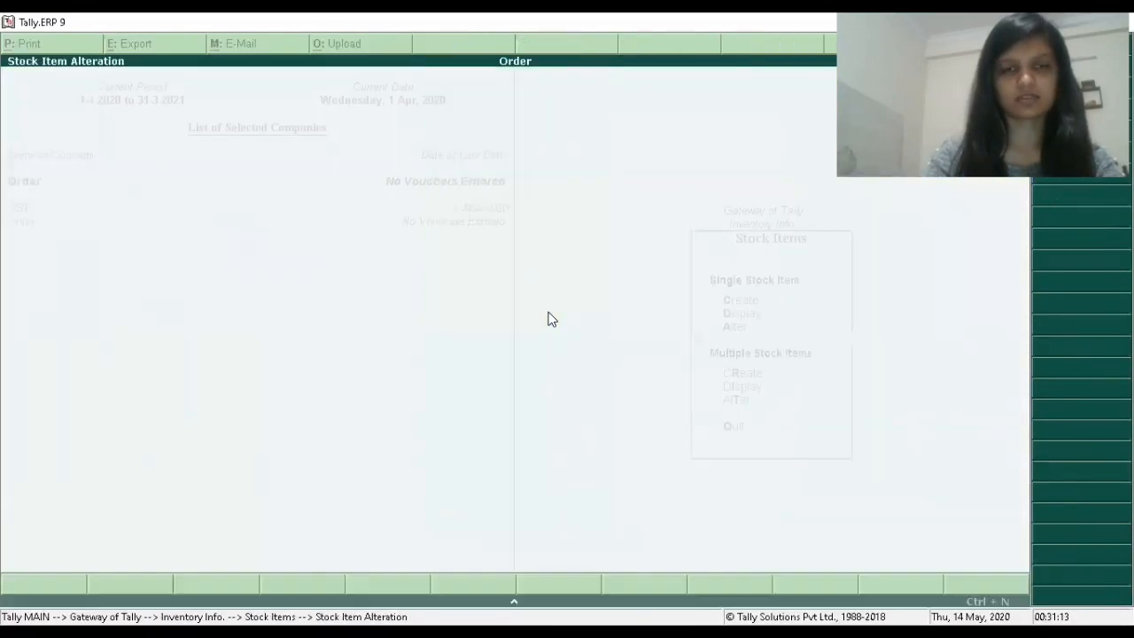
Keep Tv's name, group, unit and GST applicability, and enable Set/alter GST Details for the item
key("Return")
key("Return")
key("Return")
key("Return")
key("Return")
key("Return")
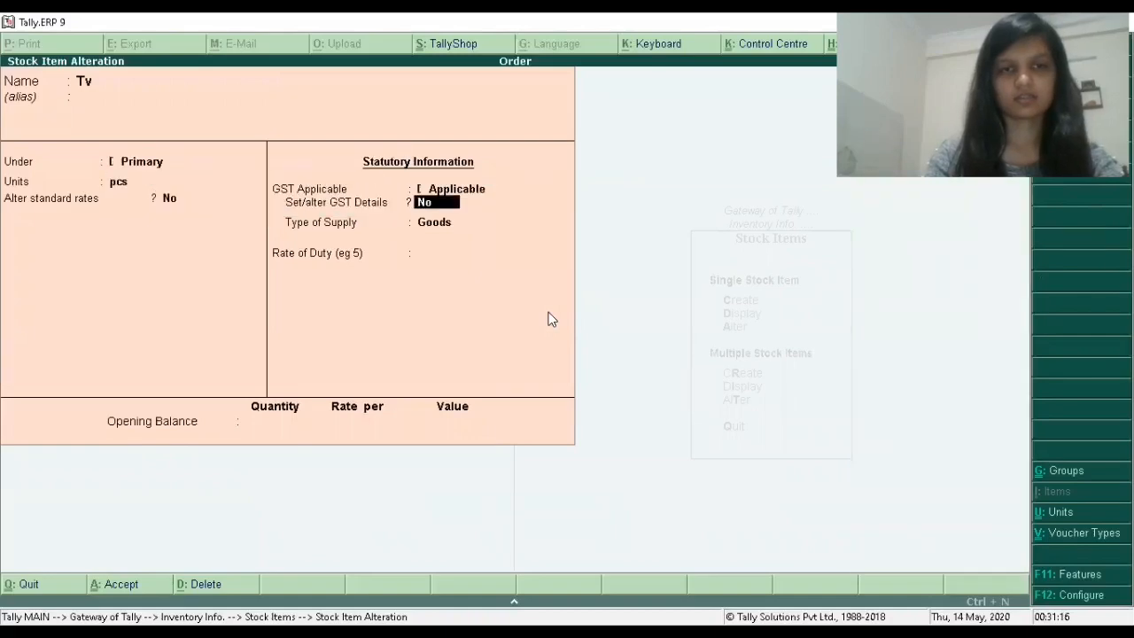
type("y")
key("Return")
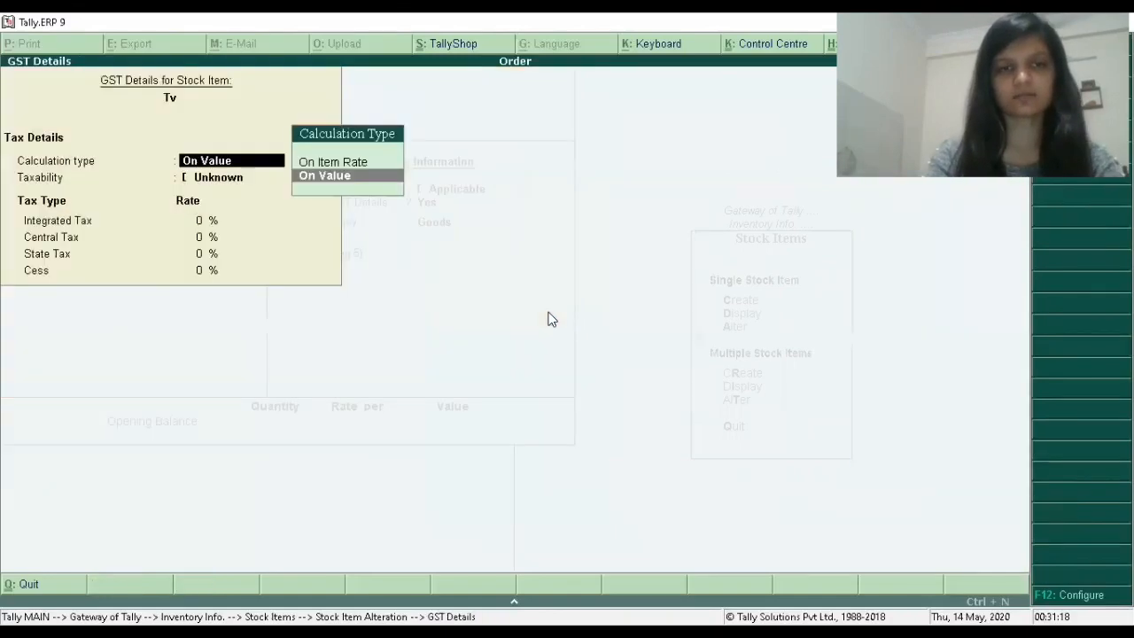
Set Tv's GST details to On Value calculation, Taxable, with 18% integrated tax, 9% central tax, 9% state tax and no cess
key("Return")
key("Down")
key("Down")
key("Down")
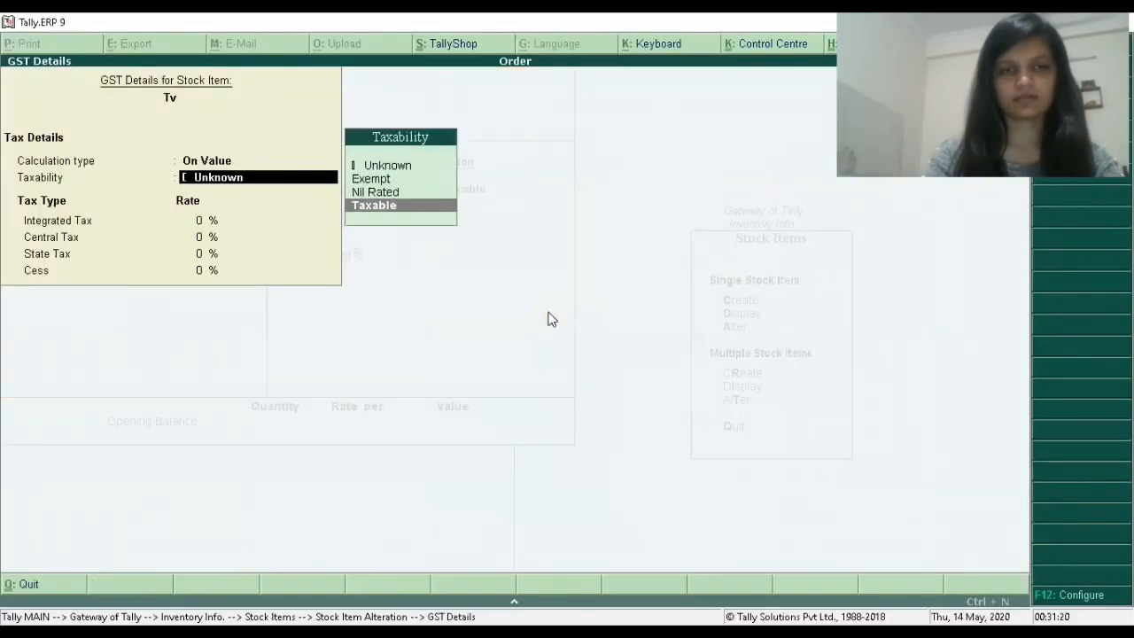
key("Return")
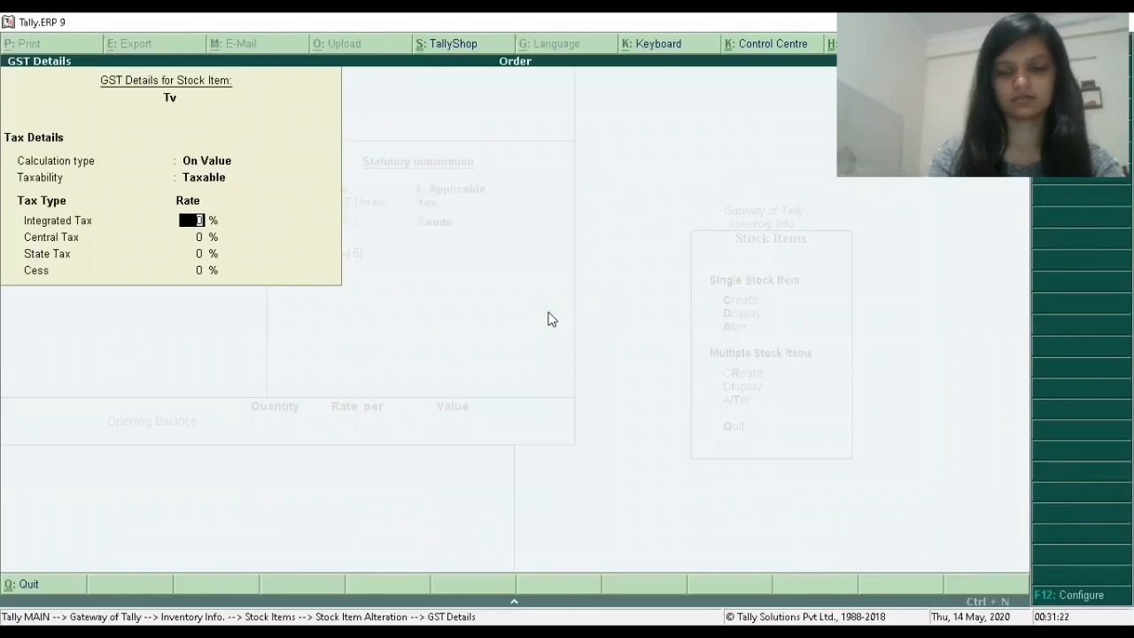
type("18")
key("Return")
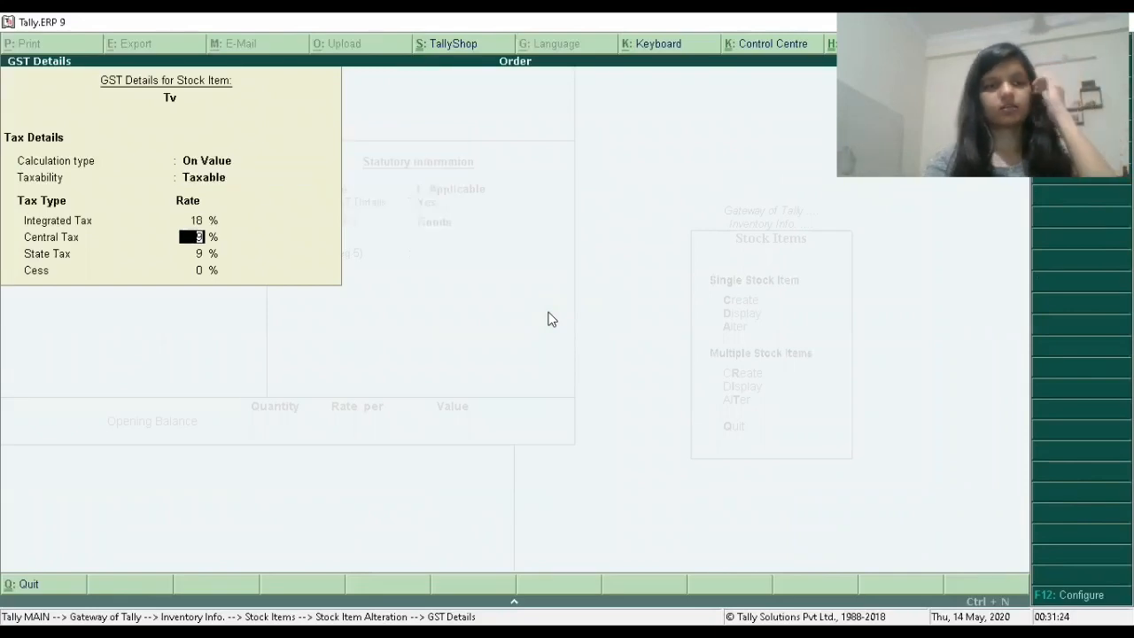
key("Return")
key("Return")
key("Return")
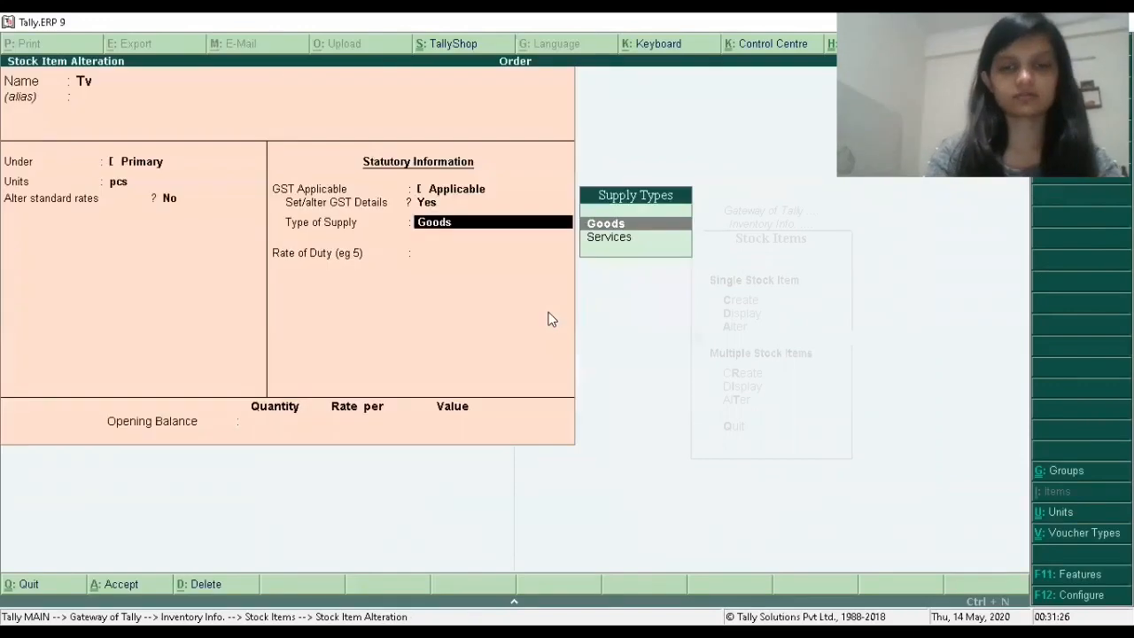
Keep Tv's type of supply as Goods with a 0 rate of duty, save the item and return to the Gateway of Tally
key("Return")
key("Return")
key("Return")
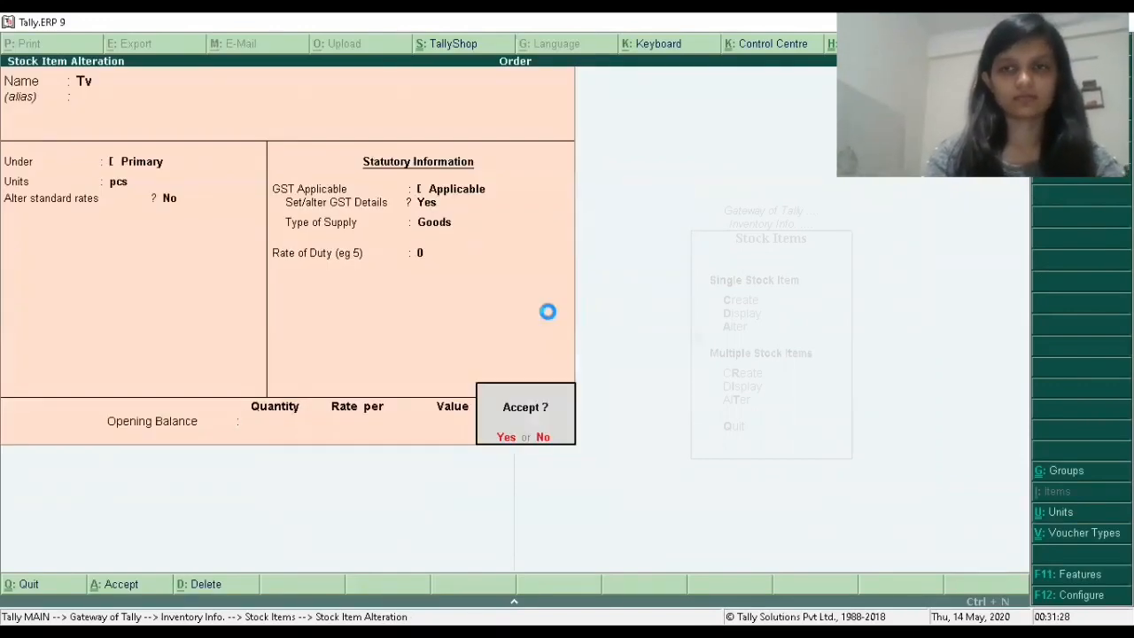
key("Return")
key("Escape")
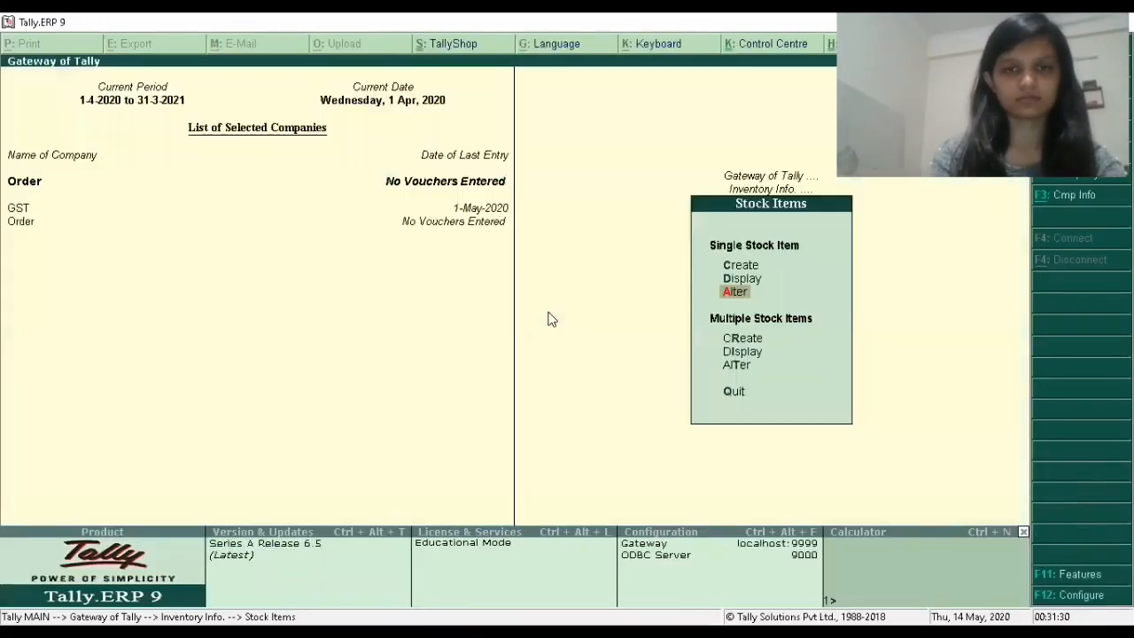
key("Escape")
key("Escape")
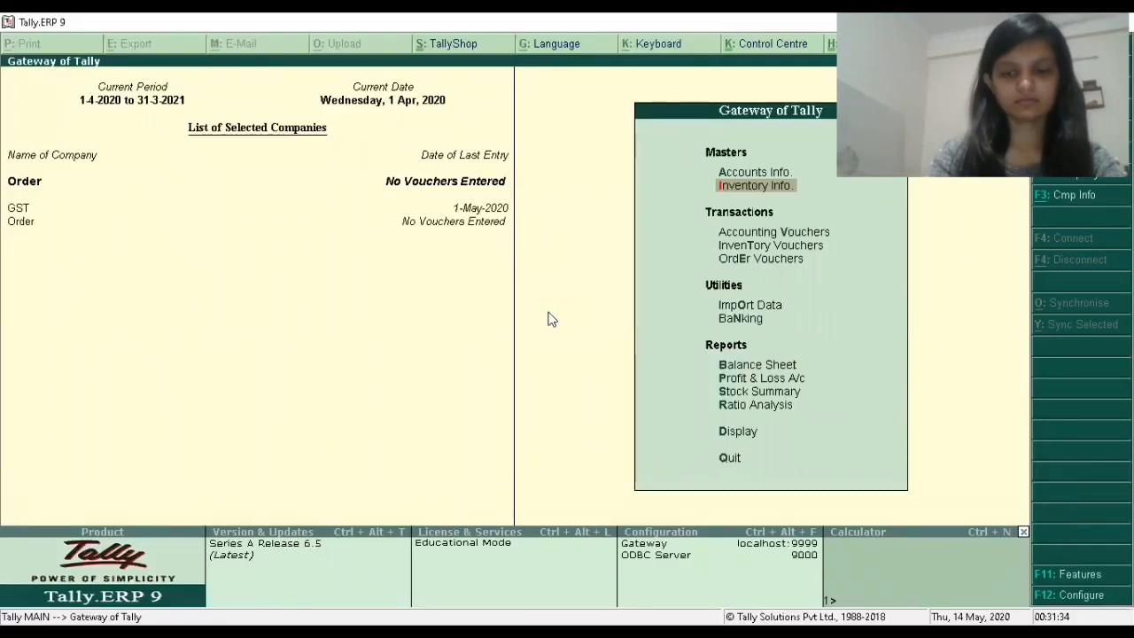
Start a purchase order voucher with Bank as the party account
key("Down")
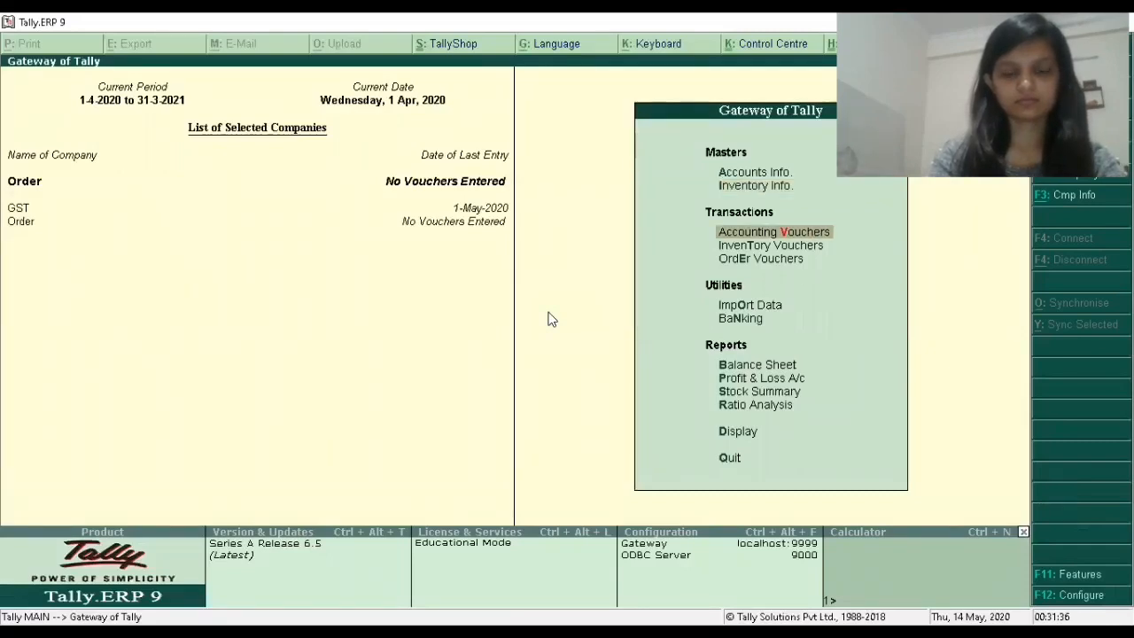
key("Return")
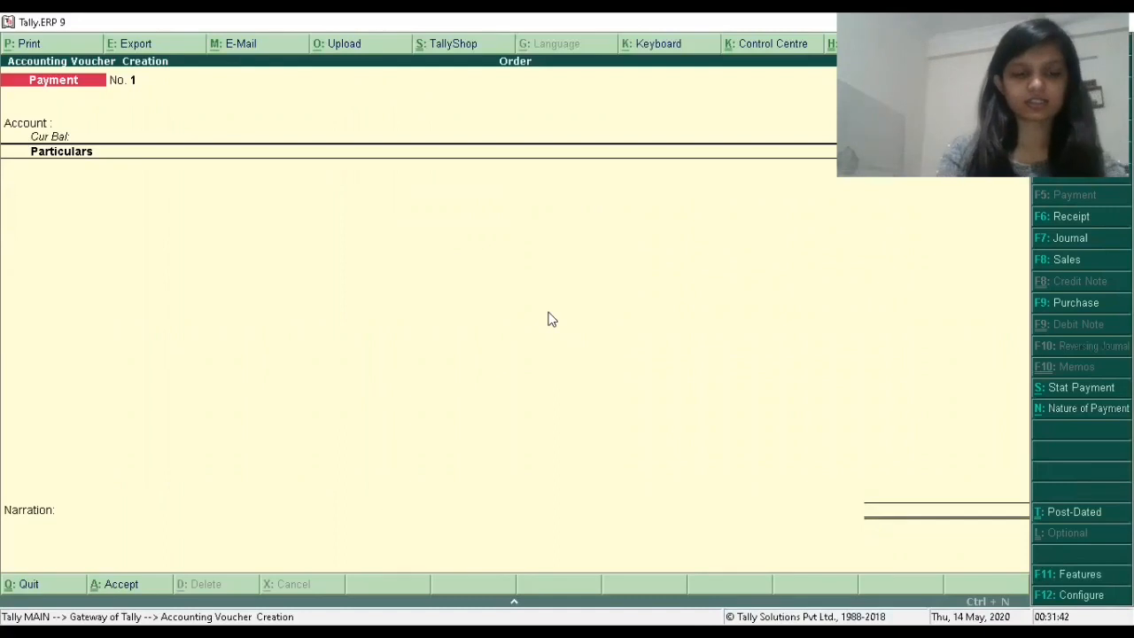
key("alt+F4")
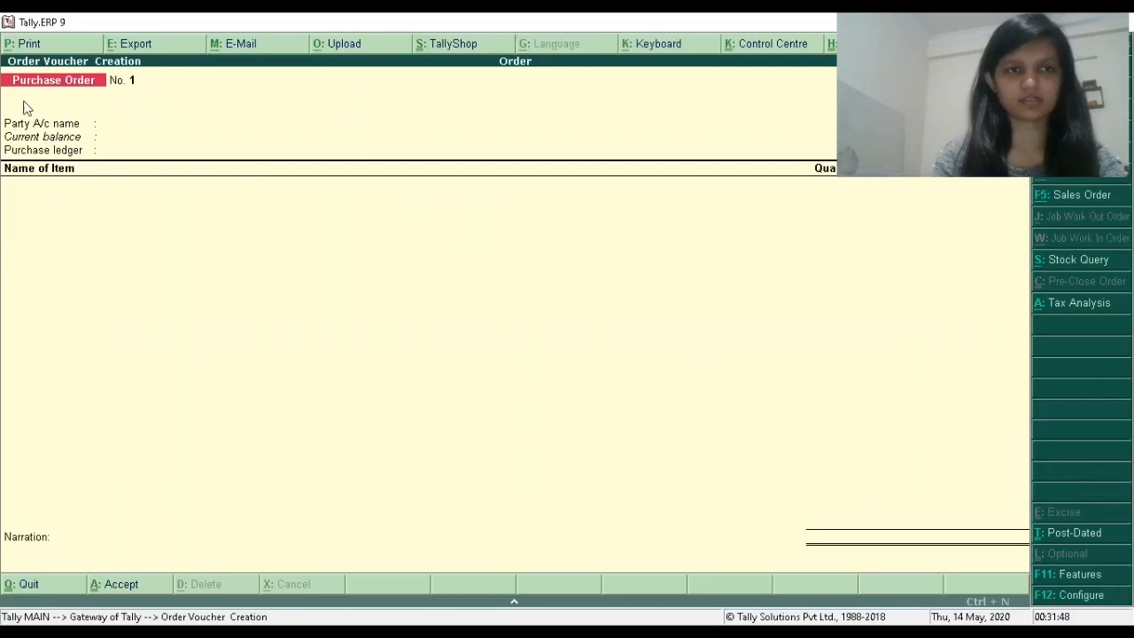
key("Return")
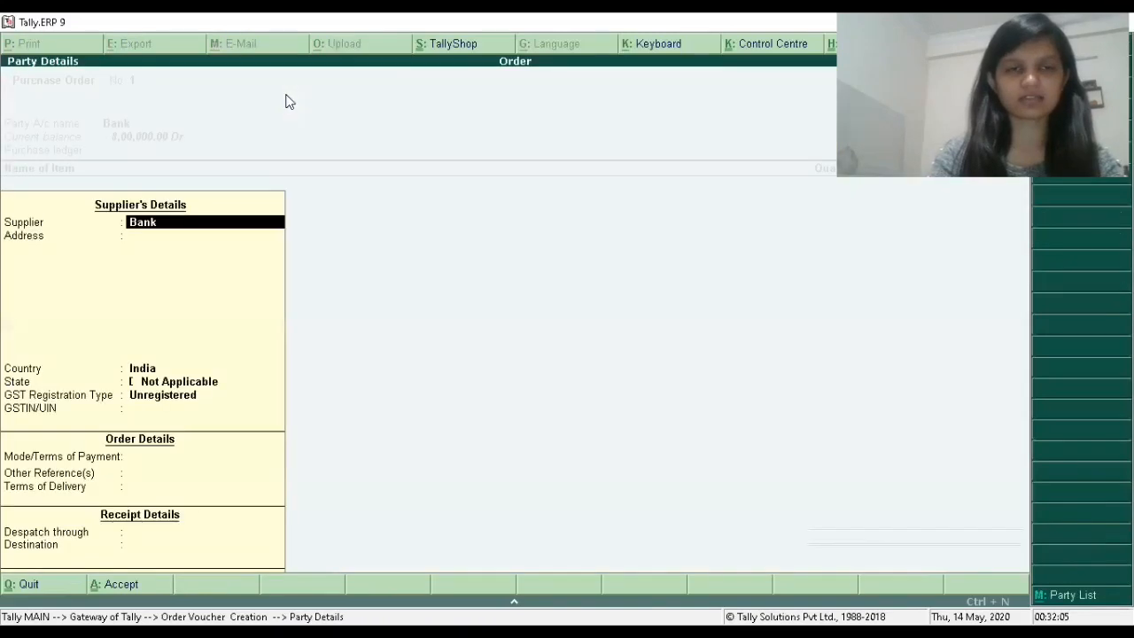
Keep Bank as supplier with a blank address and India as country, and set the supplier's state to Telangana
key("Return")
key("Return")
key("Return")
key("Return")
key("Return")
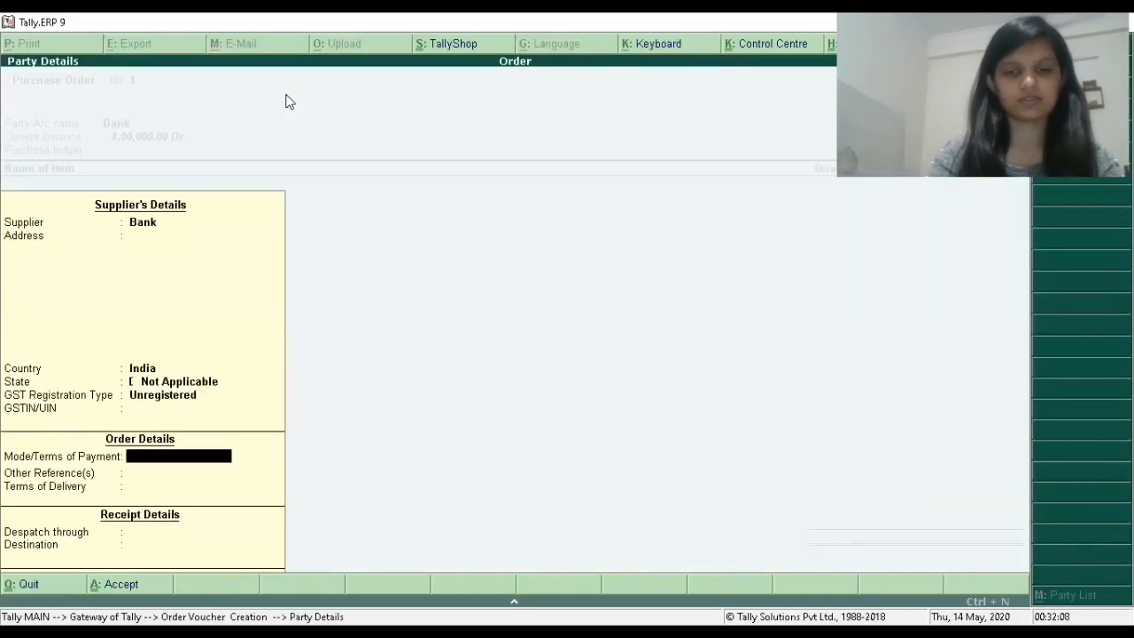
key("BackSpace")
key("BackSpace")
type("Te")
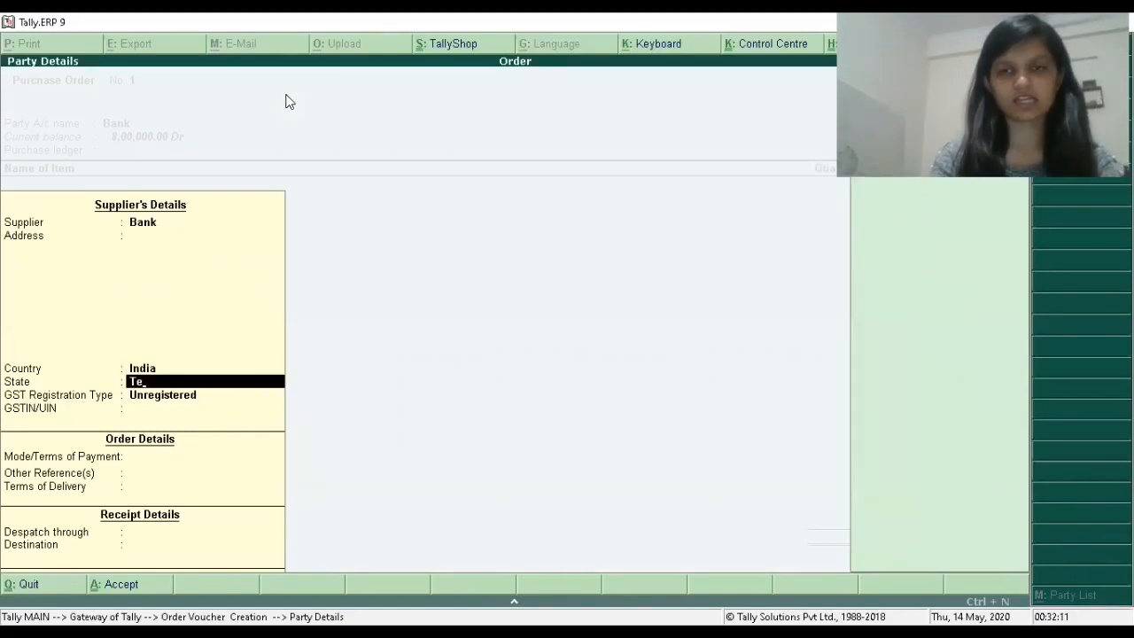
key("Return")
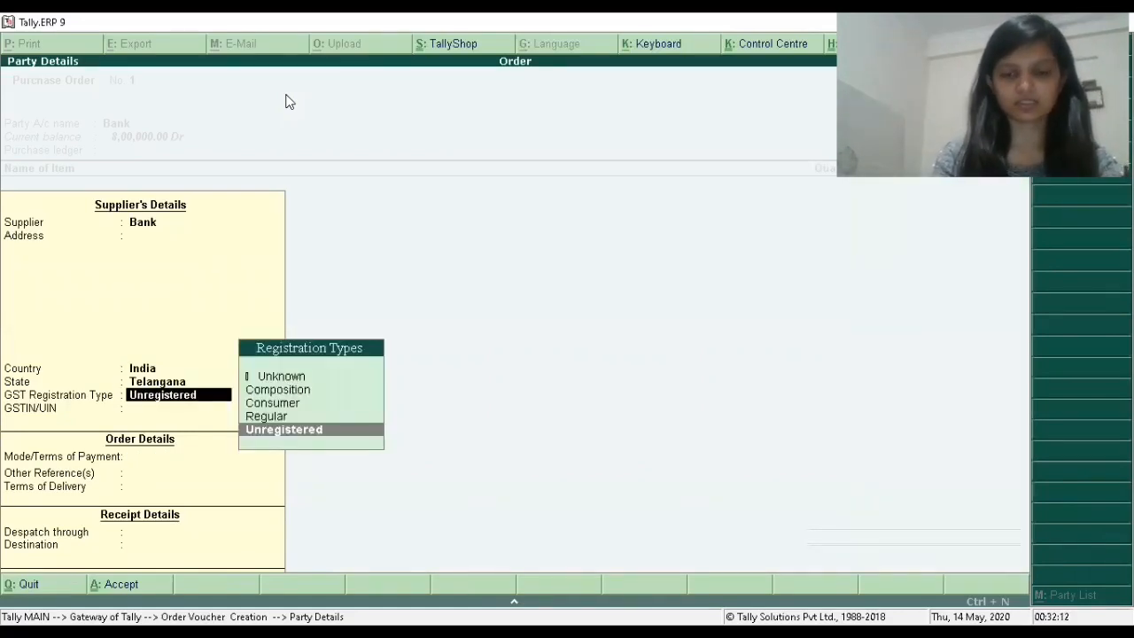
Set the supplier's GST registration type to Regular, leave the order and receipt details blank, and choose Purchase as the purchase ledger
key("Up")
key("Return")
key("Return")
key("Return")
key("Return")
key("Return")
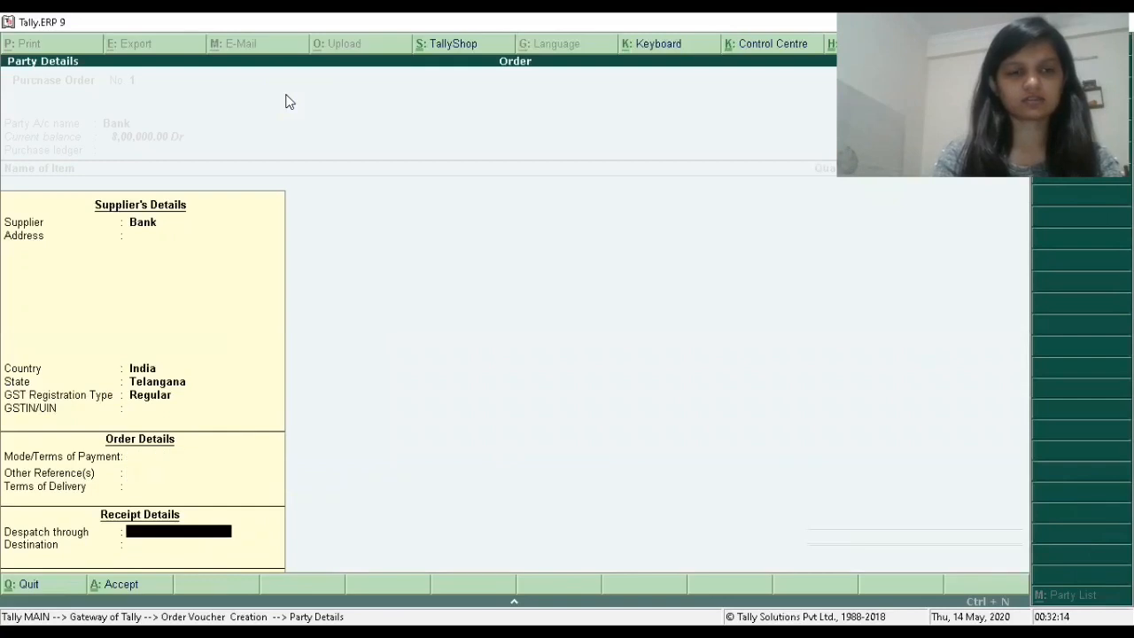
key("Return")
key("Return")
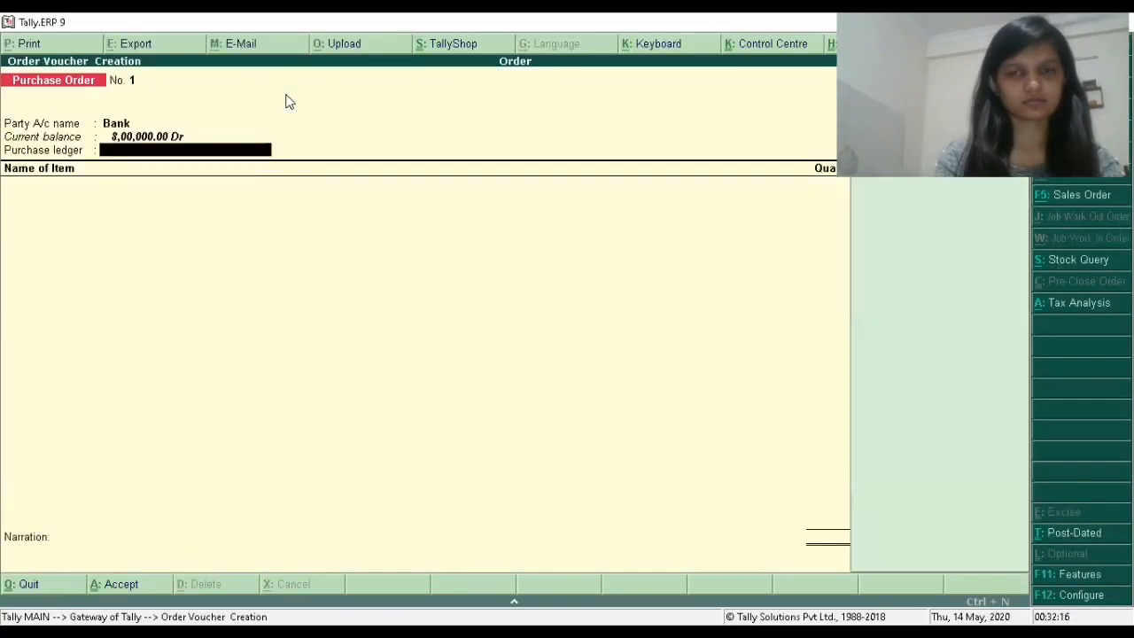
key("Return")
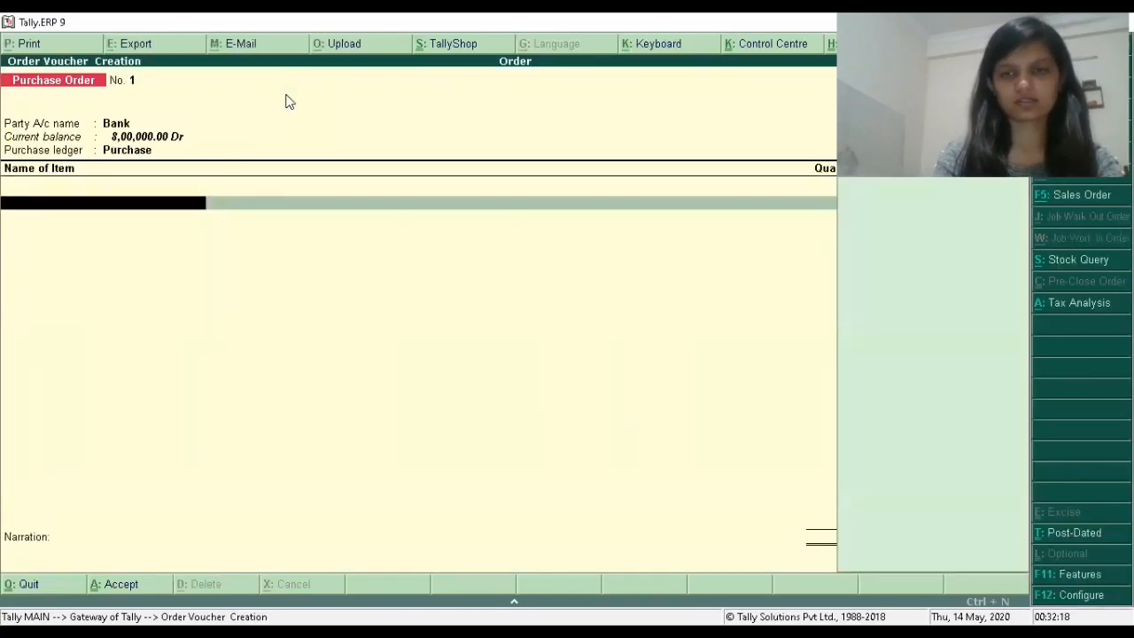
Add stock item Tv to the purchase order, due on 1-Apr-2020, with 10 pcs at a rate of 10,000
key("Return")
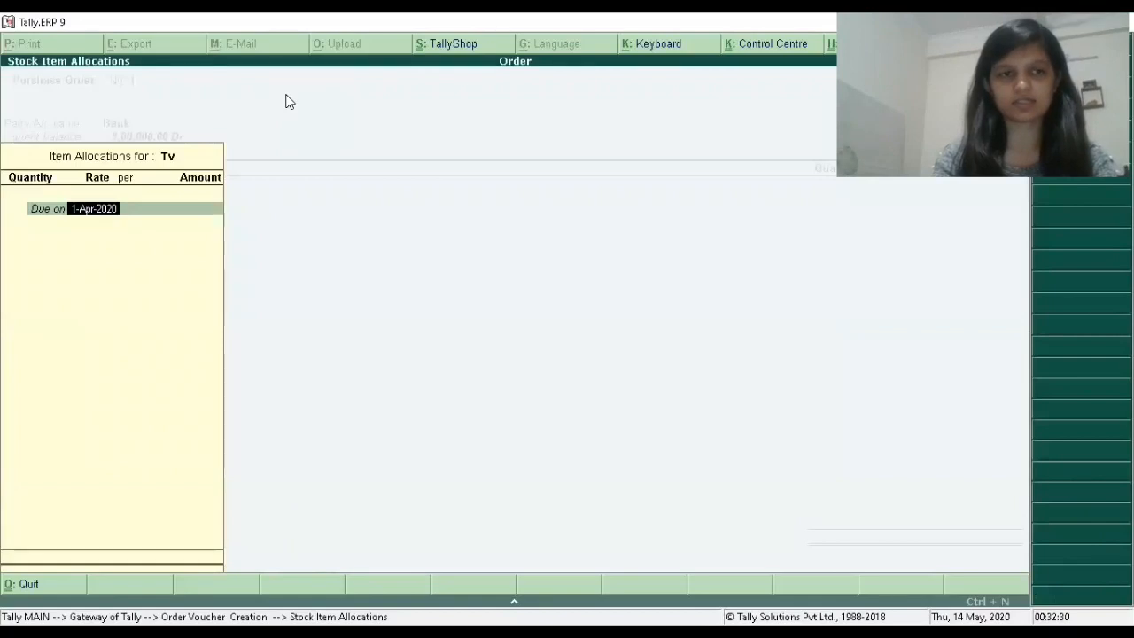
key("Return")
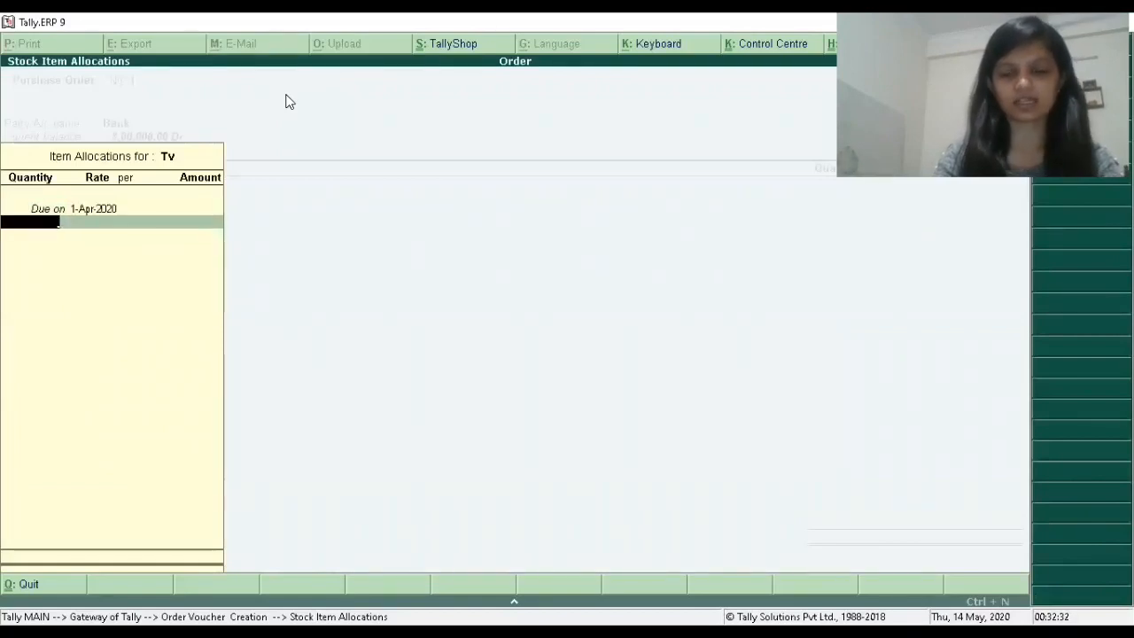
type("10")
key("Return")
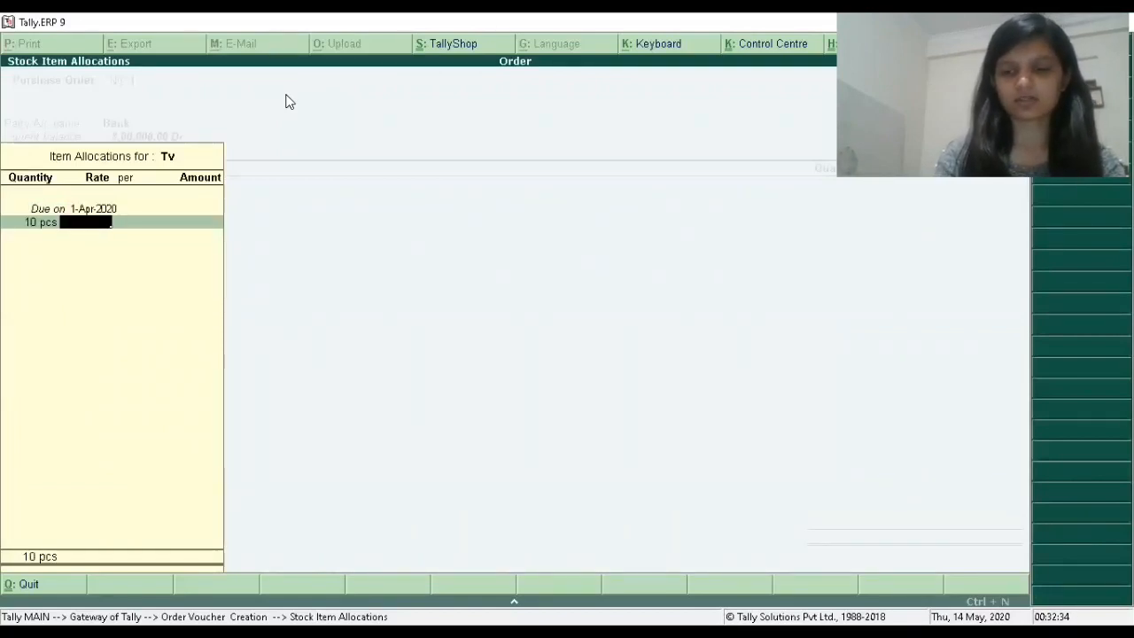
type("10000")
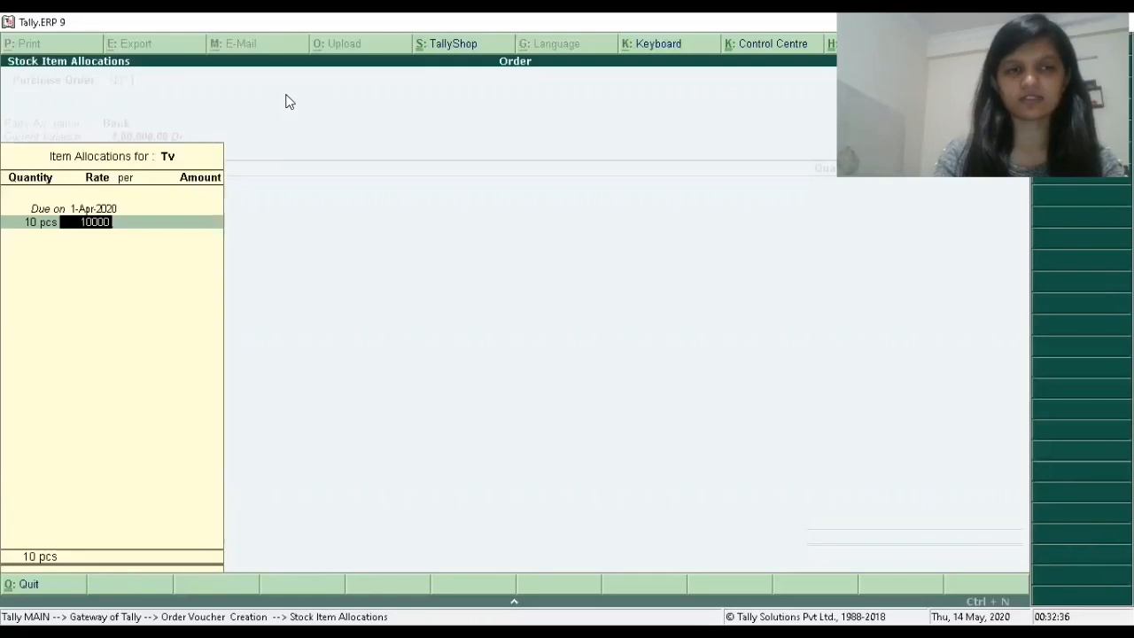
key("Return")
key("Return")
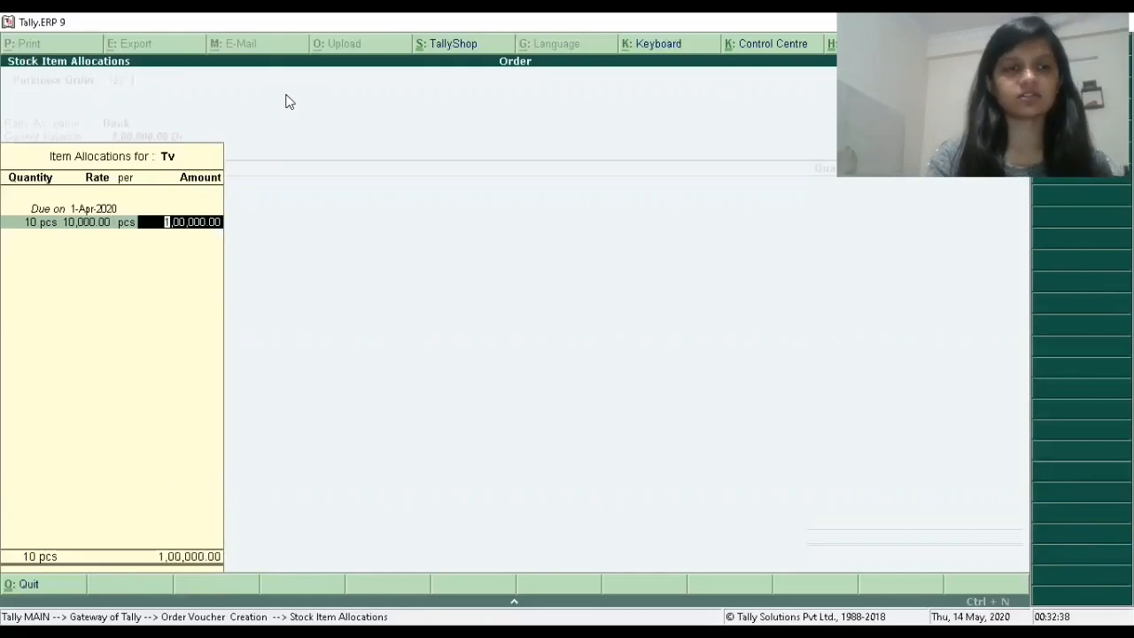
key("Return")
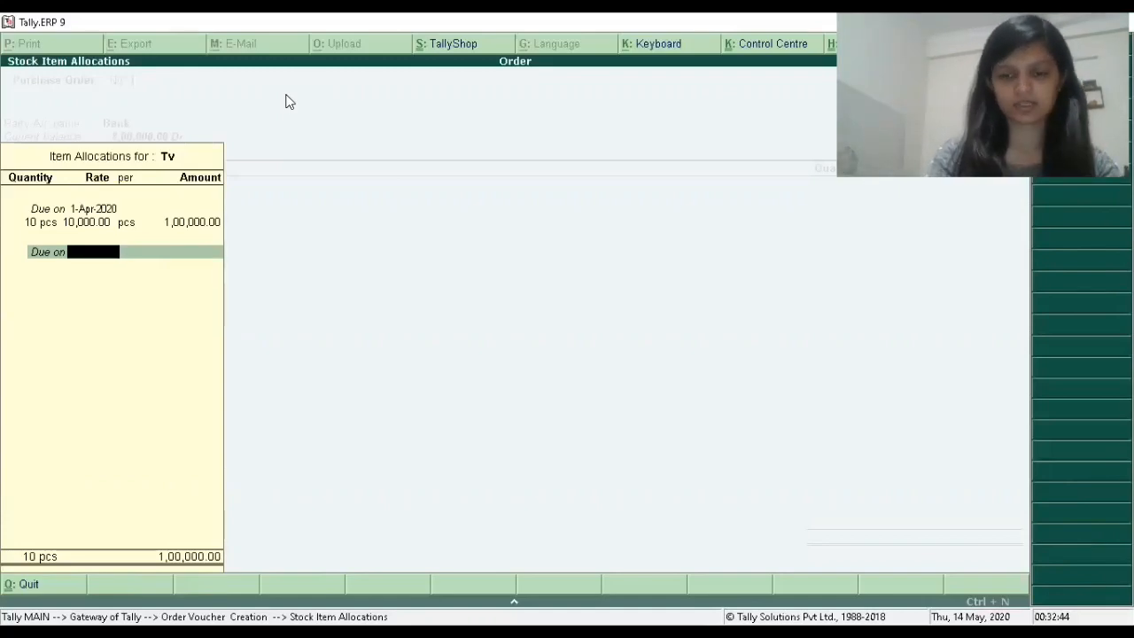
key("Return")
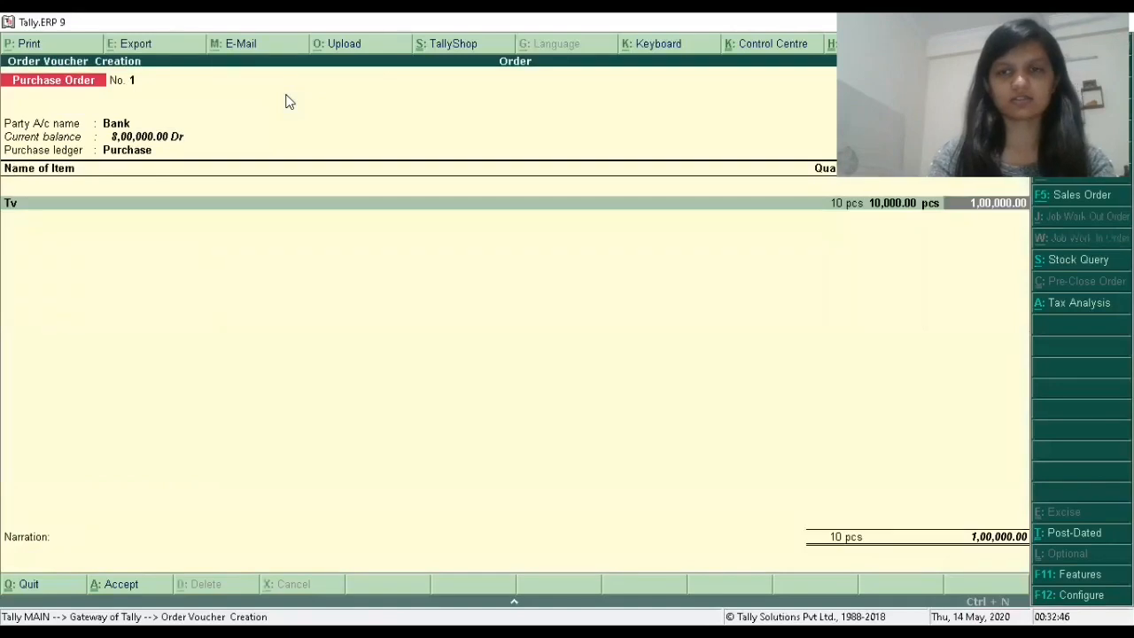
key("Return")
key("Return")
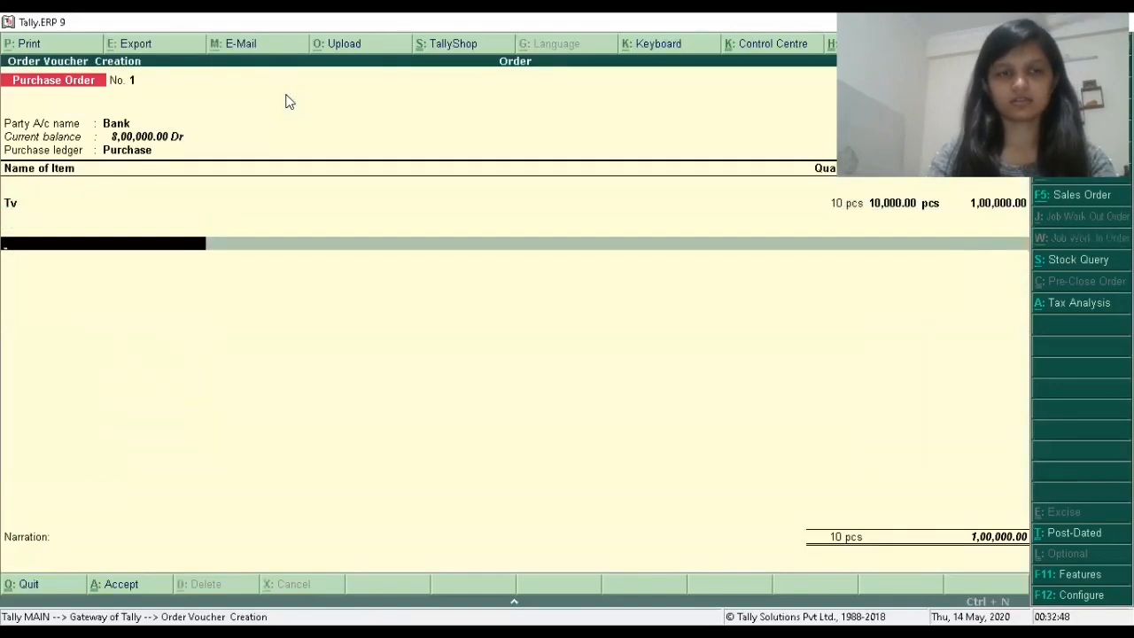
Create a Cgst ledger under Duties & Taxes with duty type GST and tax type Central Tax, and add it to the order
key("alt+c")
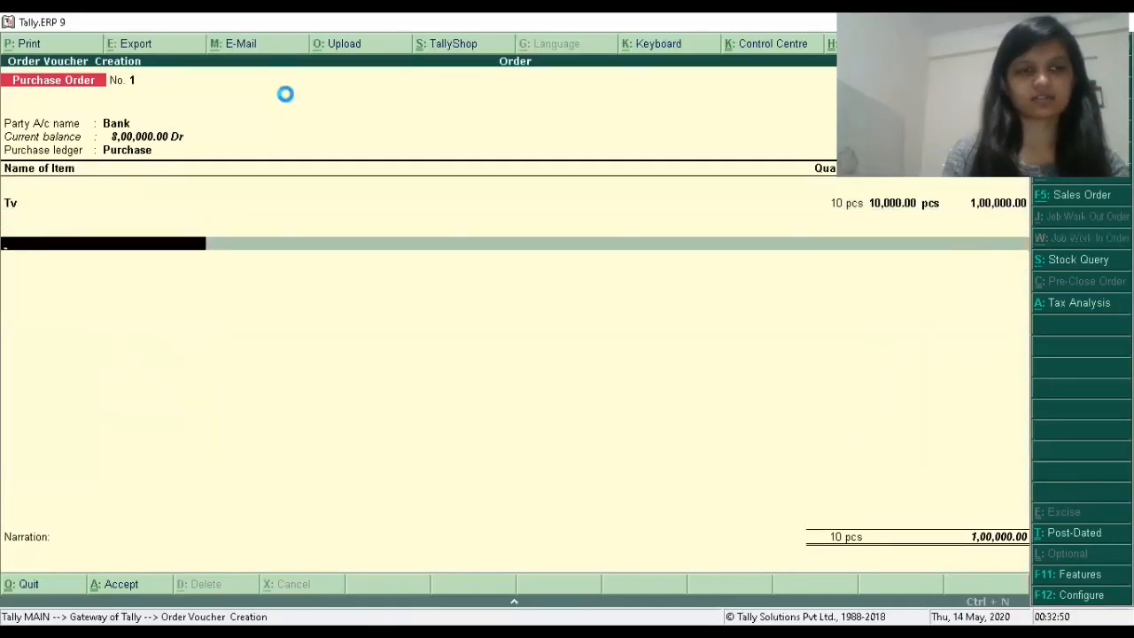
type("Cgst")
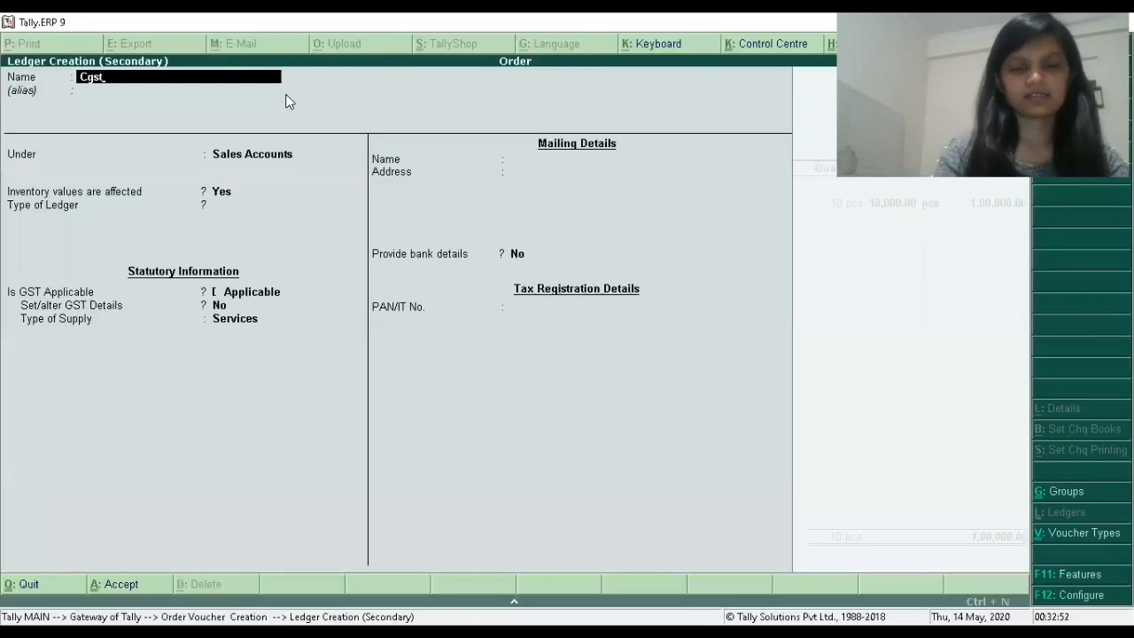
key("Return")
type("Du")
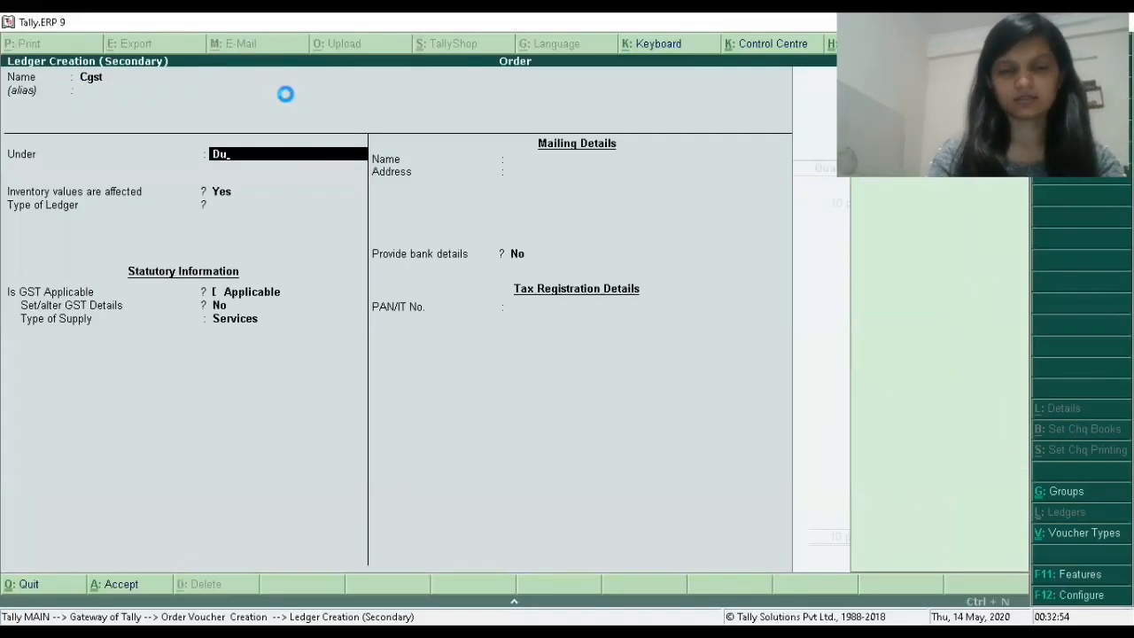
key("Return")
key("Up")
key("Return")
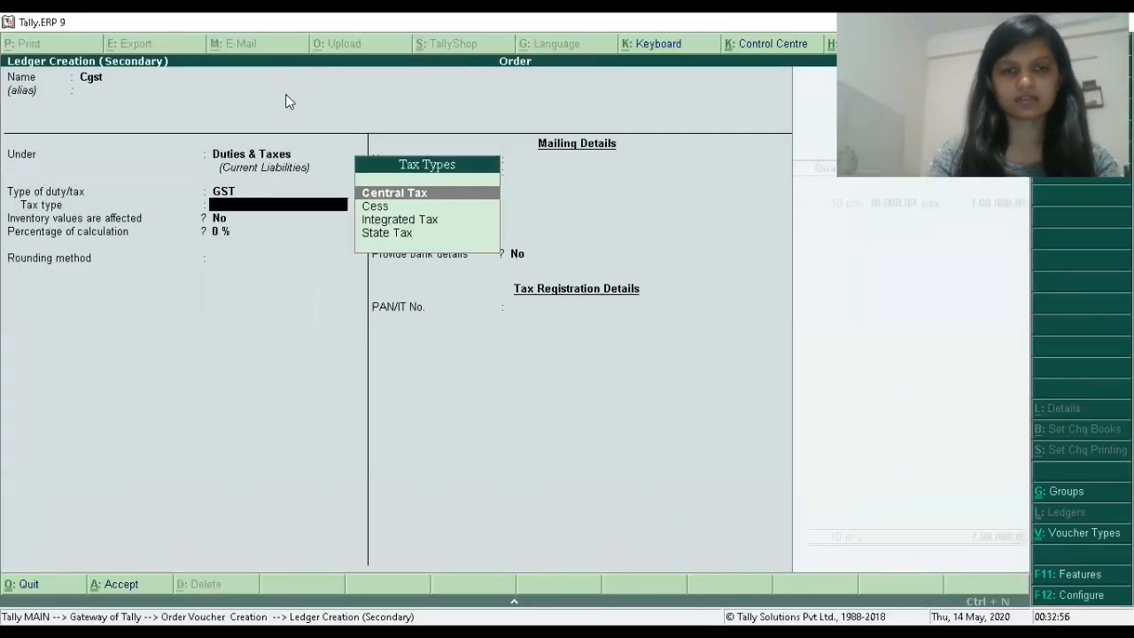
key("Return")
key("Return")
key("Return")
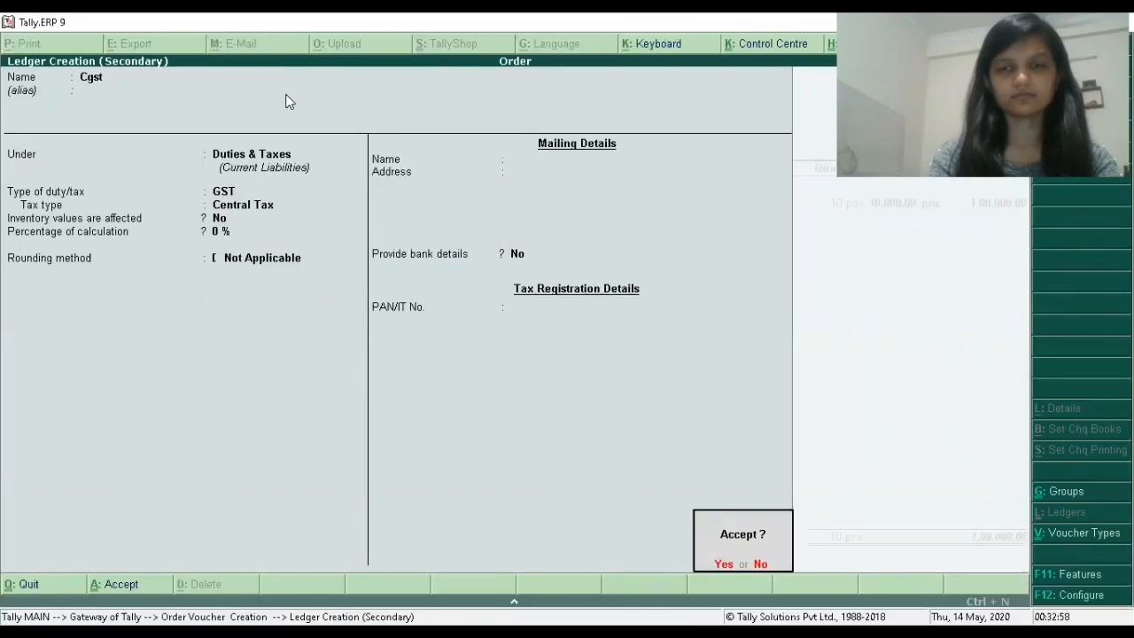
key("Return")
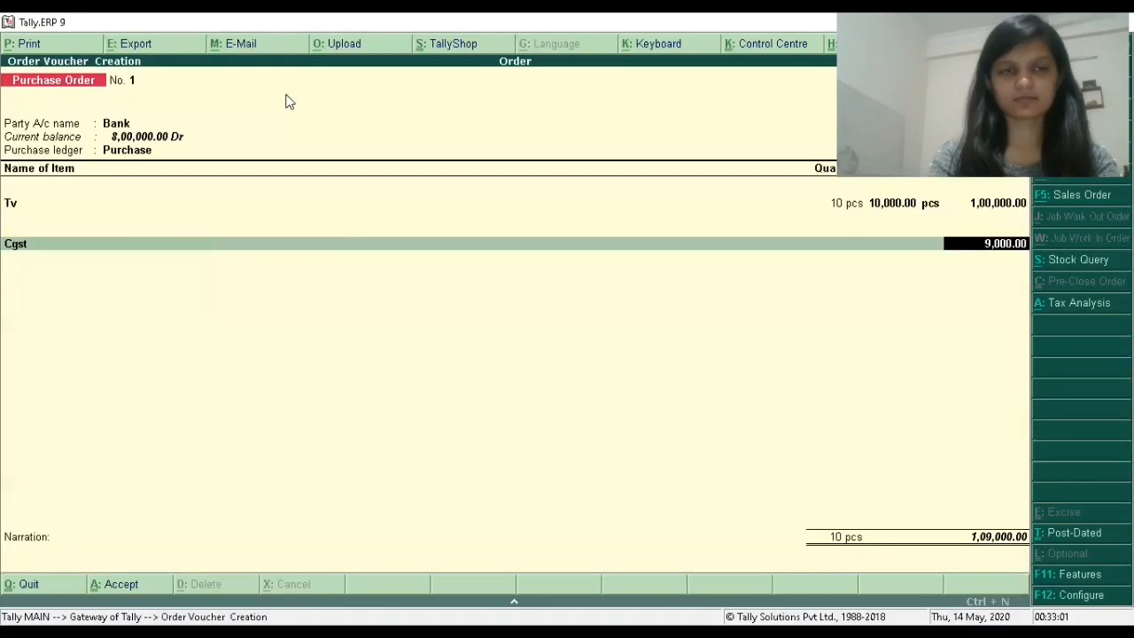
key("Return")
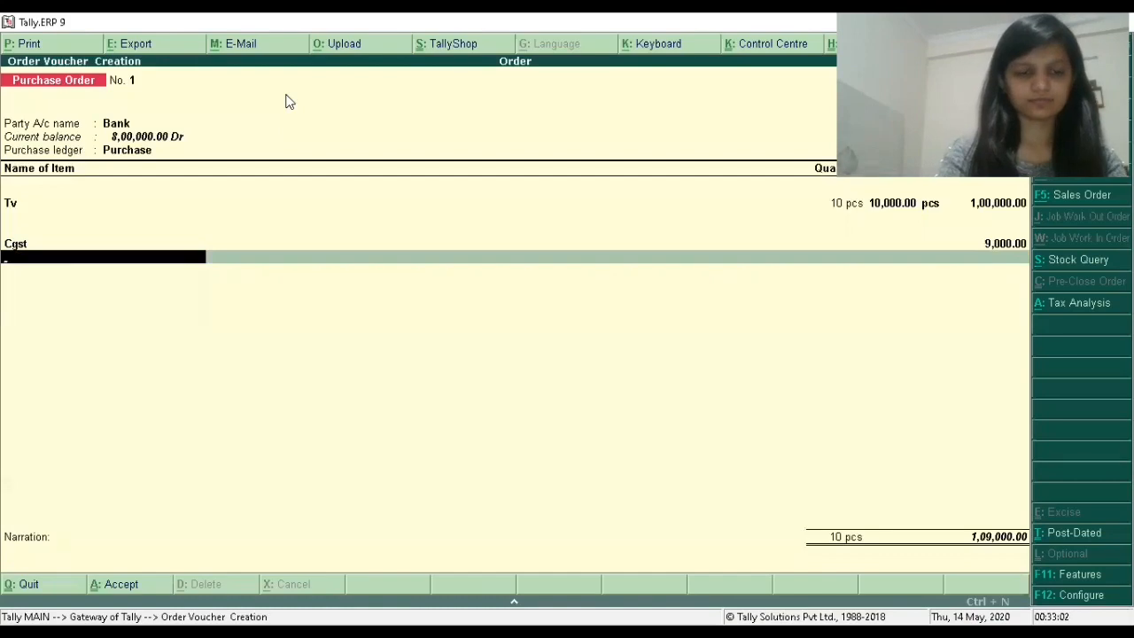
Start a new ledger named Sgst under Duties & Taxes with GST as the type of duty
key("alt+c")
type("Sgst")
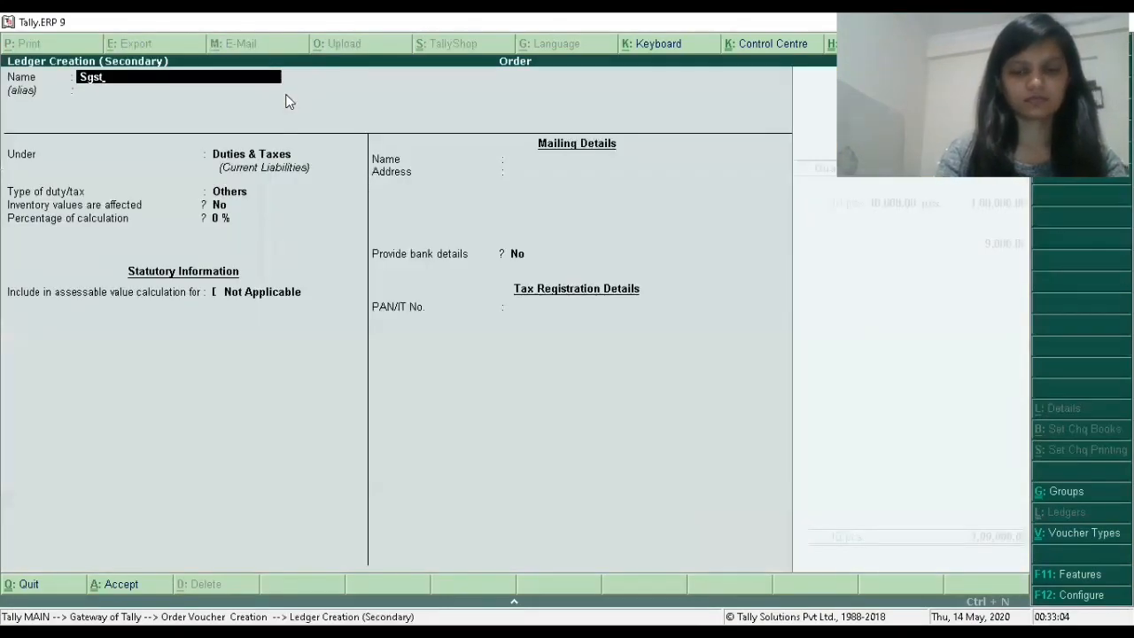
key("Return")
key("Return")
key("Return")
key("Up")
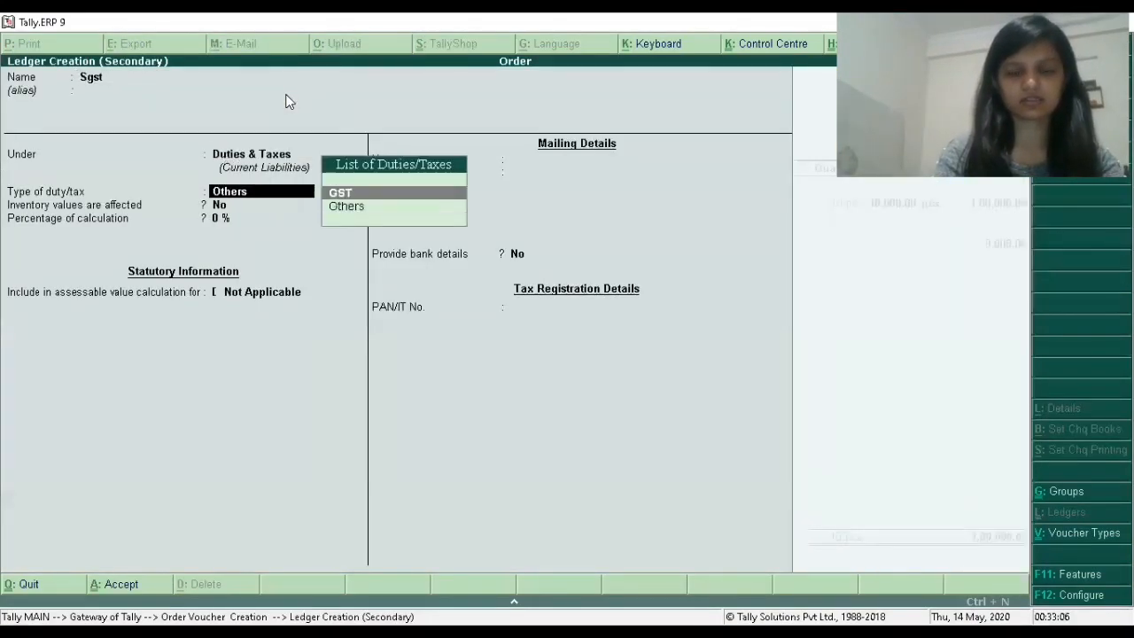
key("Return")
Set Sgst's tax type to State Tax, keep 0 % and no rounding, and save the ledger into the purchase order
key("Down")
key("Down")
key("Down")
key("Return")
key("Return")
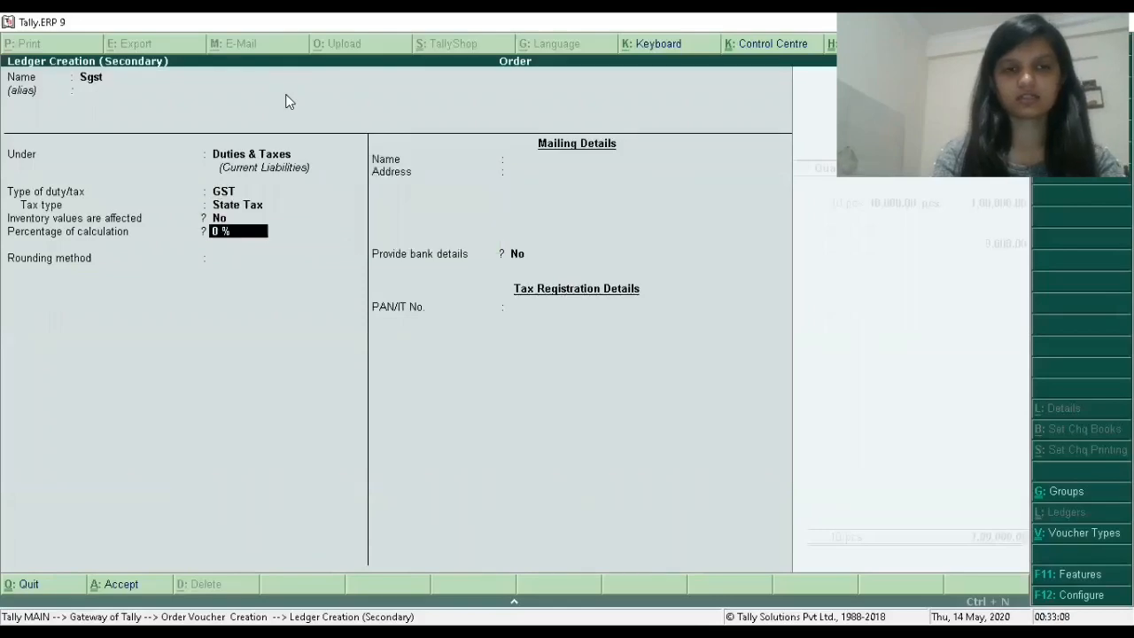
key("Return")
key("Return")
key("ctrl+a")
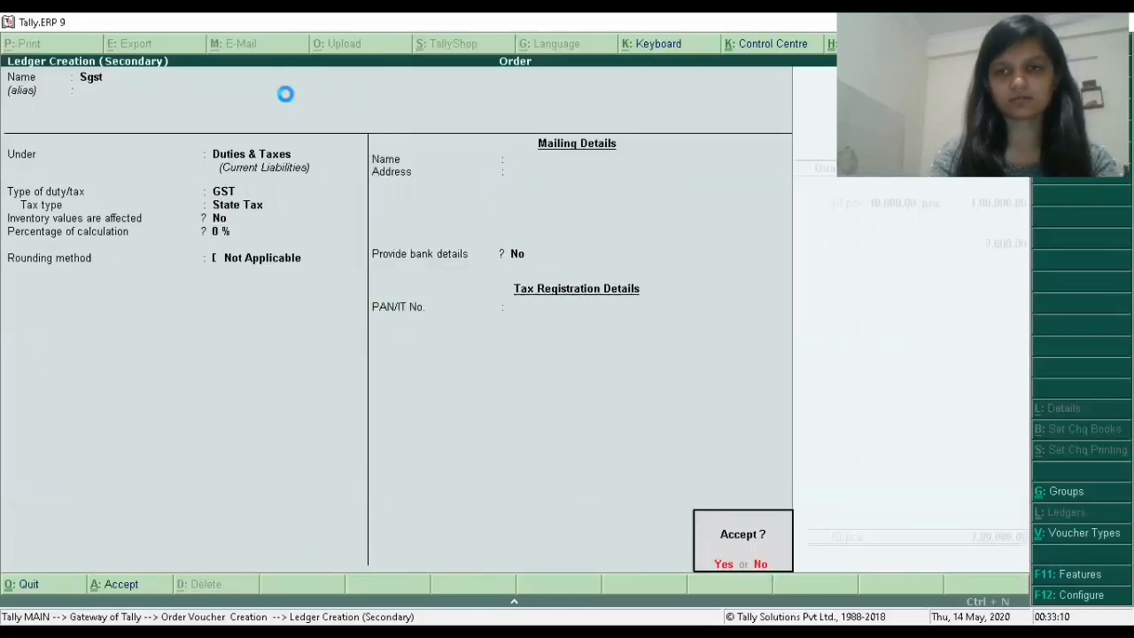
key("Return")
key("Return")
Save the purchase order with a blank narration and leave voucher entry for the Gateway of Tally
key("Return")
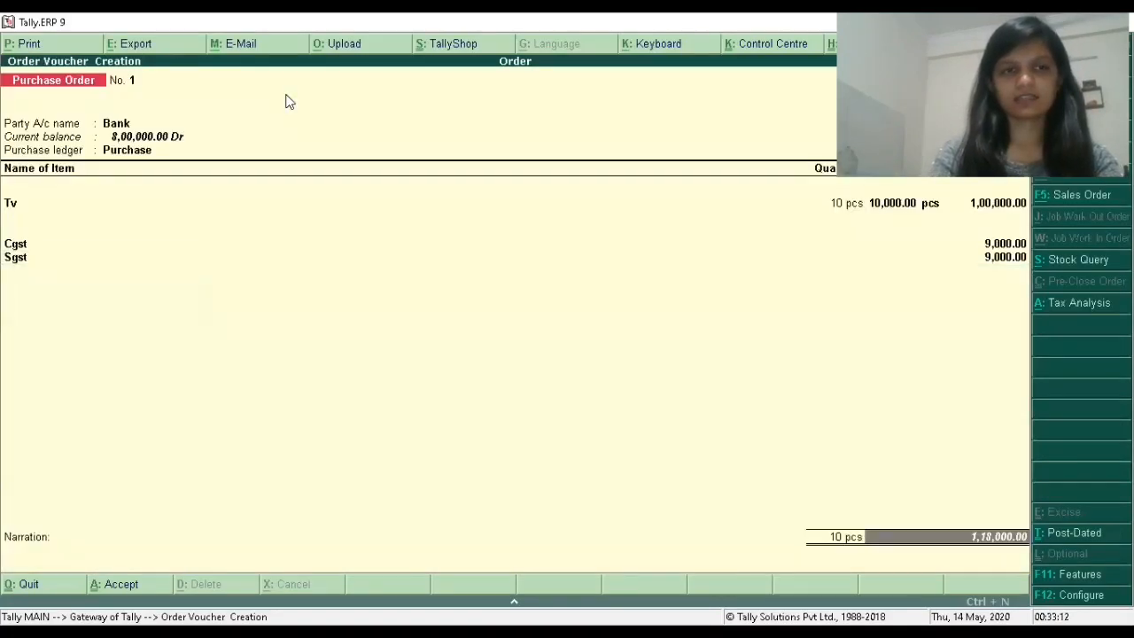
key("Return")
key("Return")
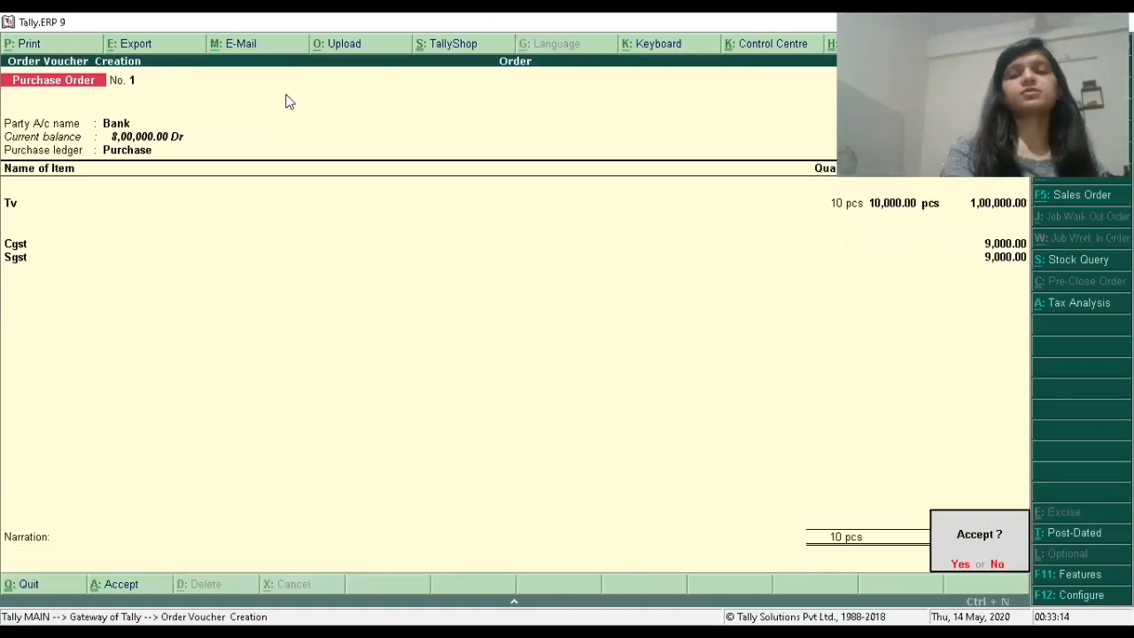
key("Return")
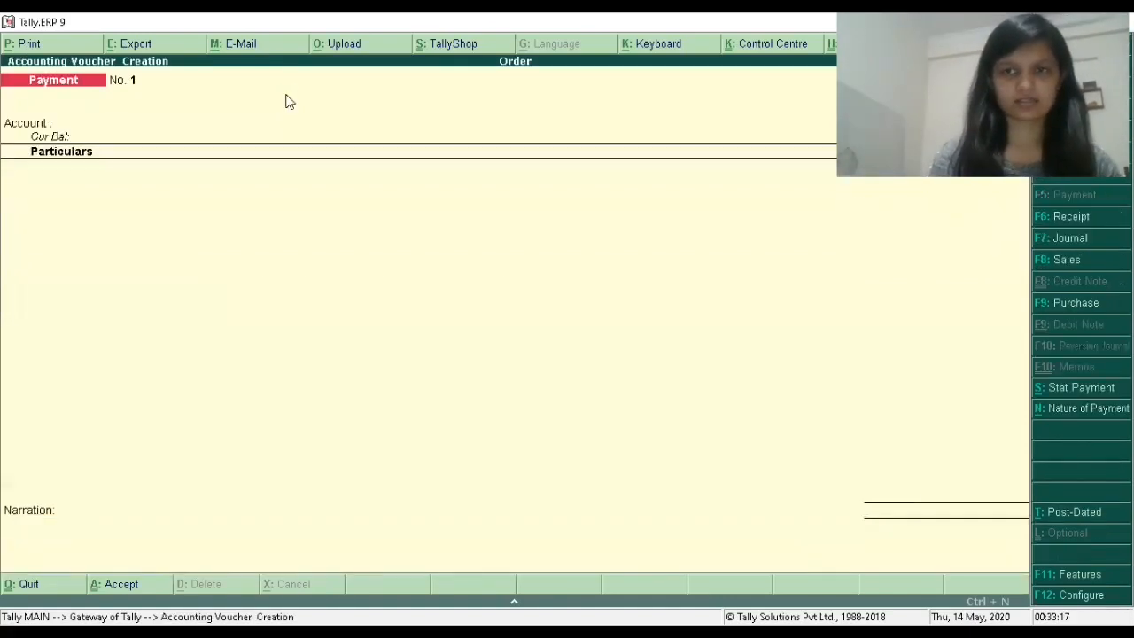
key("Escape")
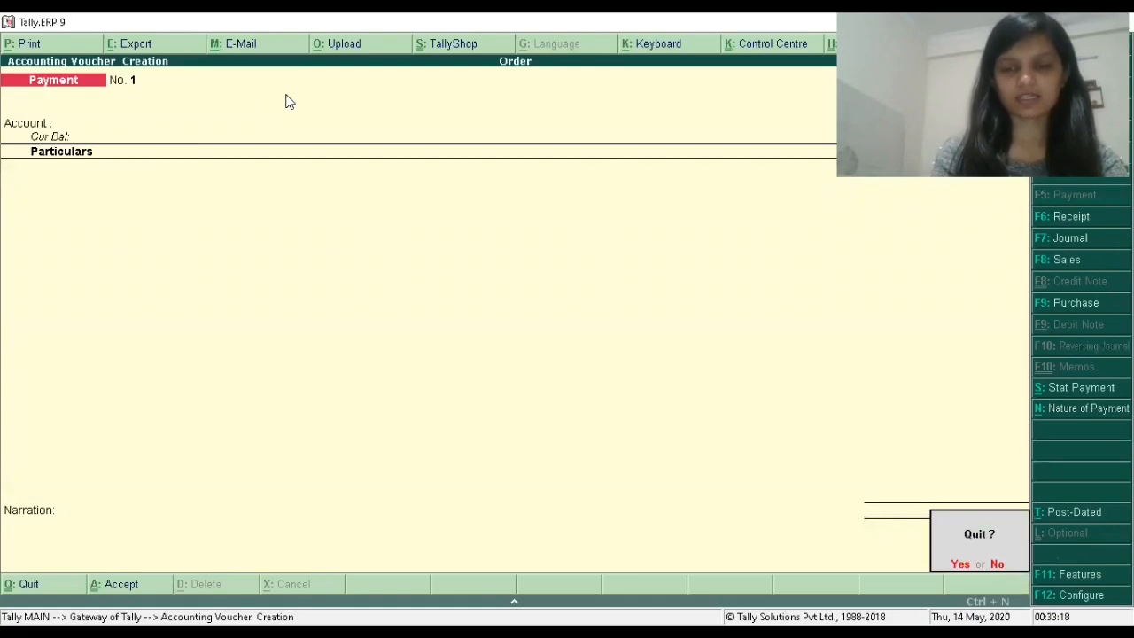
key("y")
Check the Purchase ledger in the Profit & Loss A/c report, then return to the Gateway of Tally
key("p")
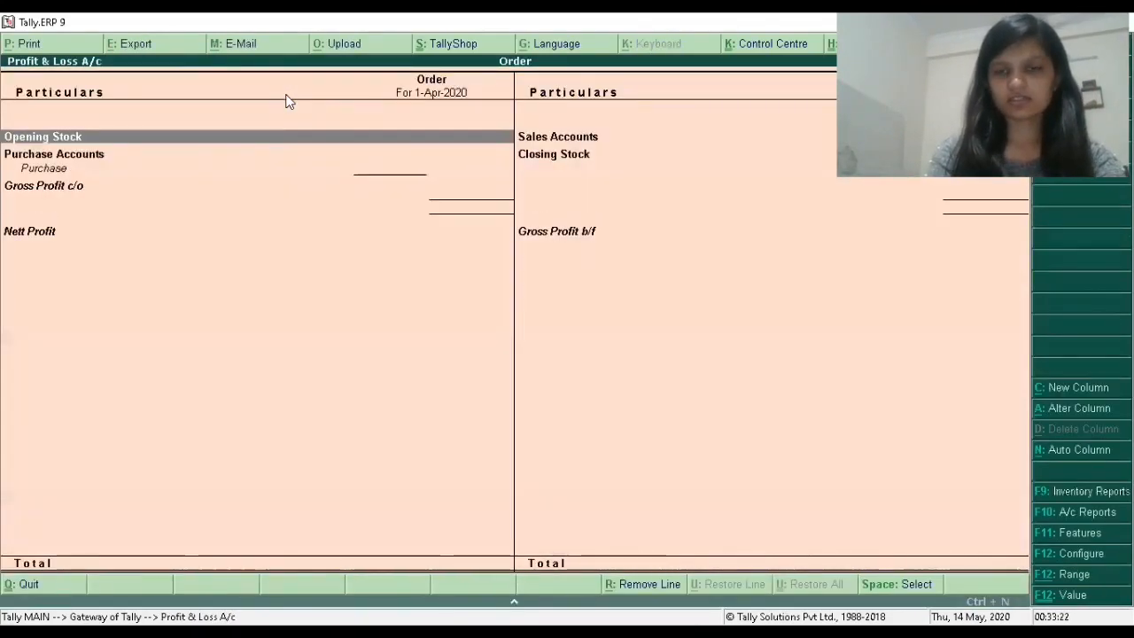
key("Down")
key("Down")
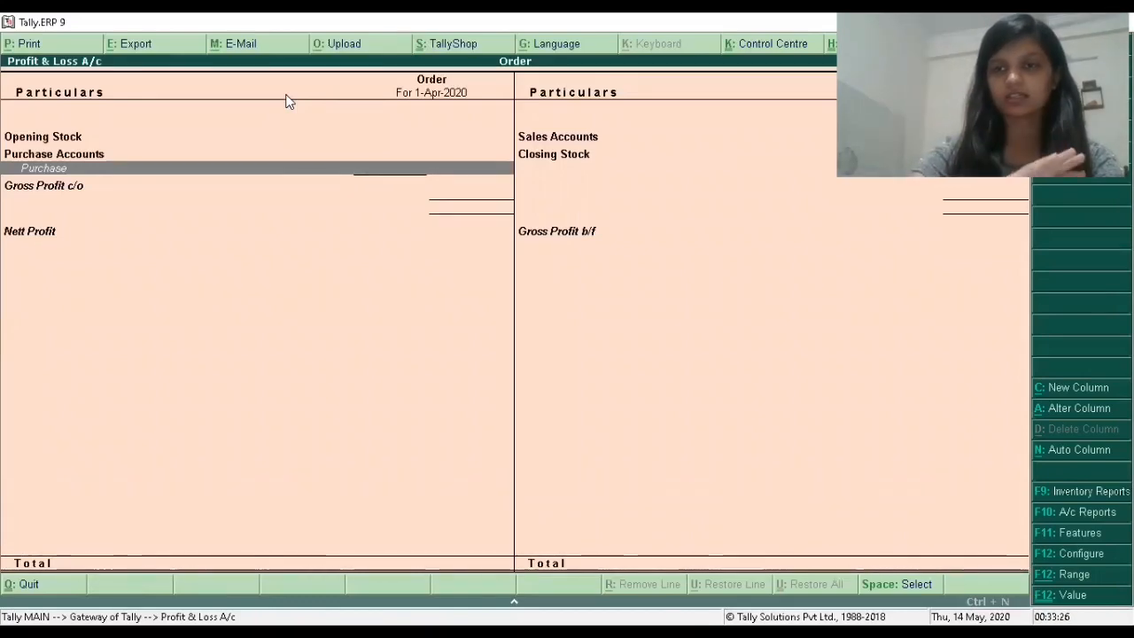
key("Escape")
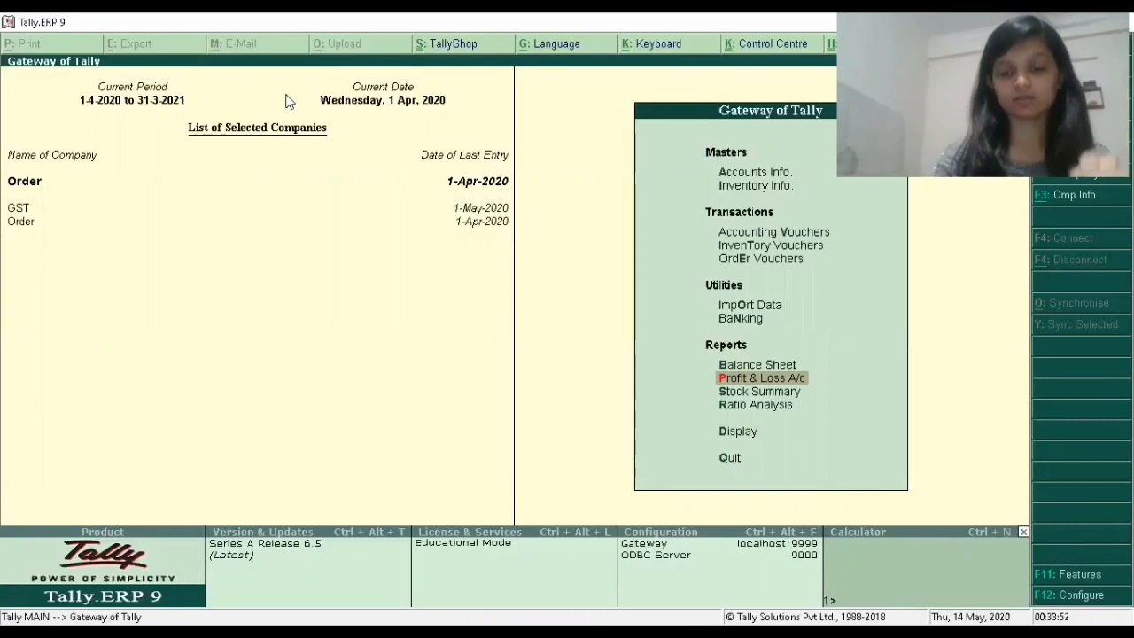
Start a purchase accounting voucher and leave the supplier invoice number and date blank
key("Up")
key("Up")
key("Up")
key("Up")
key("Up")
key("Up")
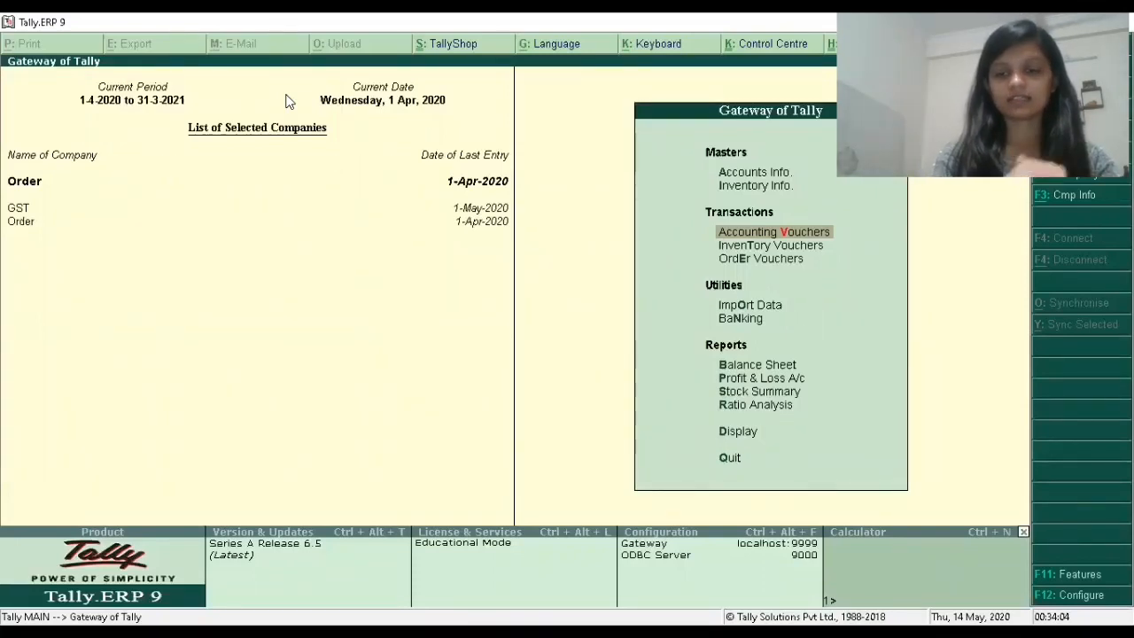
key("Return")
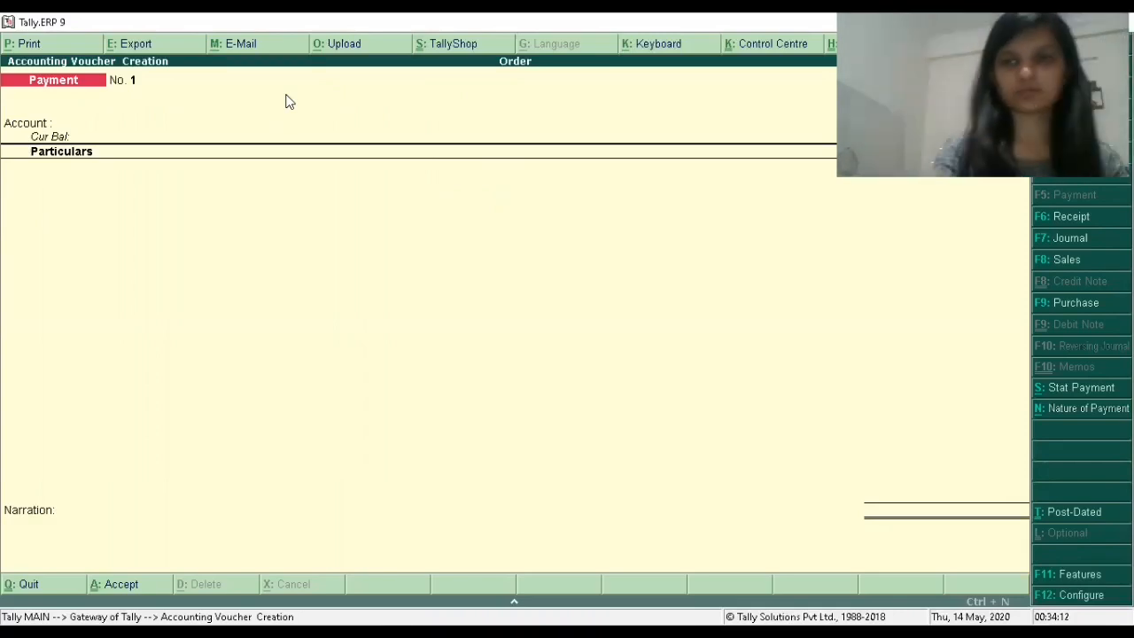
key("F9")
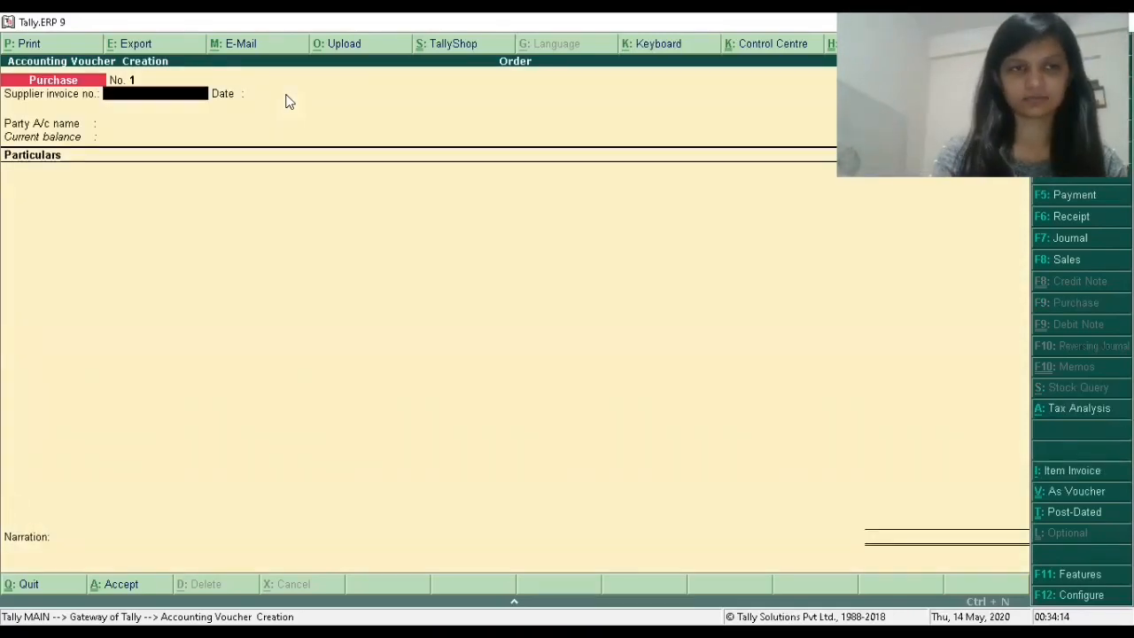
key("Return")
key("Return")
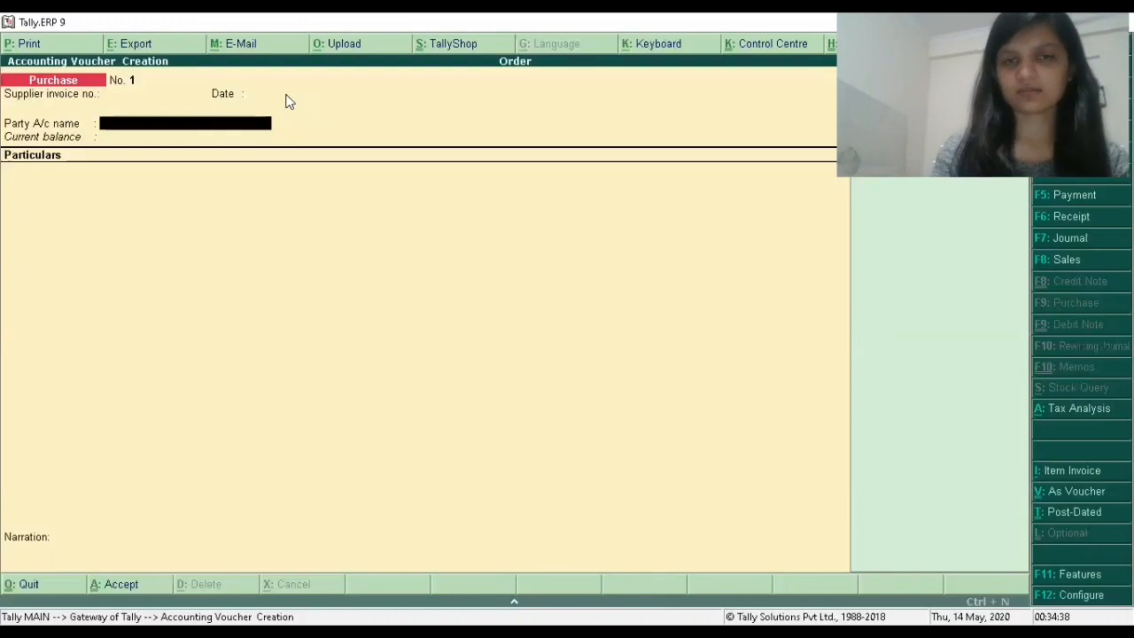
Choose Bank as the party account and link the purchase voucher to order 1 dated 1-Apr-2020
key("Return")
key("Down")
key("Down")
key("Down")
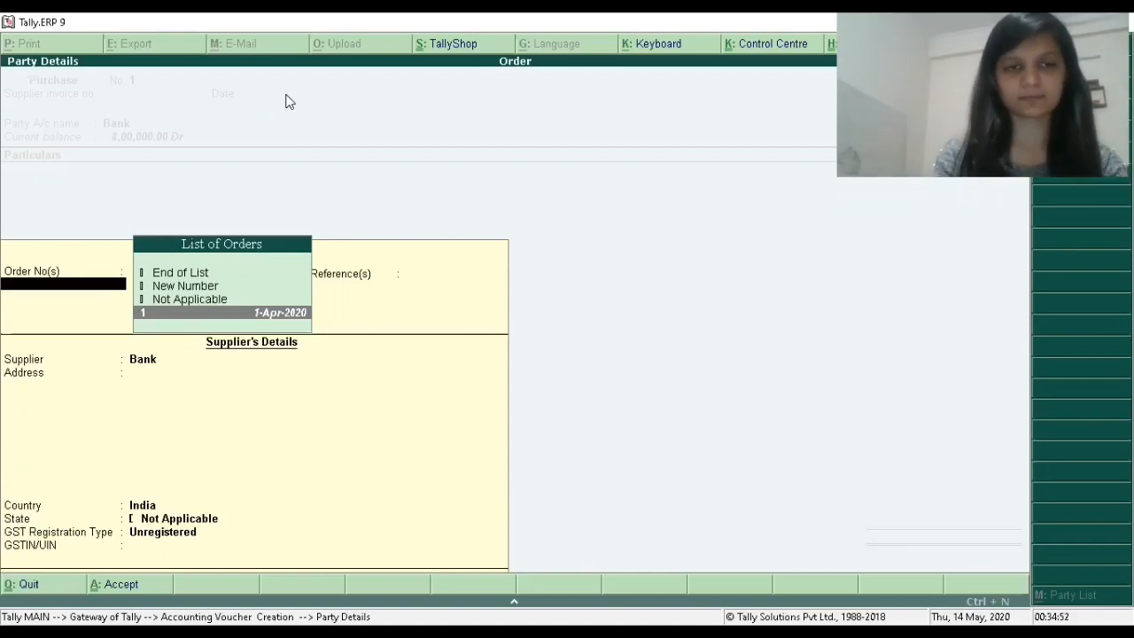
key("Return")
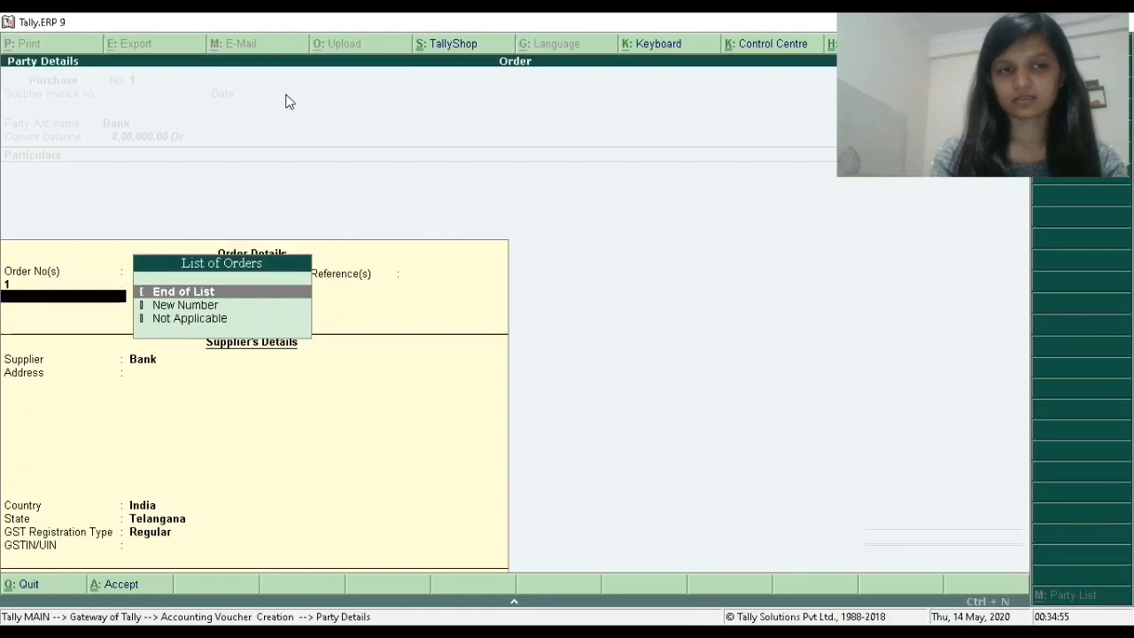
Finish the order list, keep Bank's supplier details with state Telangana and Regular registration, and switch the voucher to item invoice mode
key("Return")
key("Return")
key("Return")
key("Return")
key("Return")
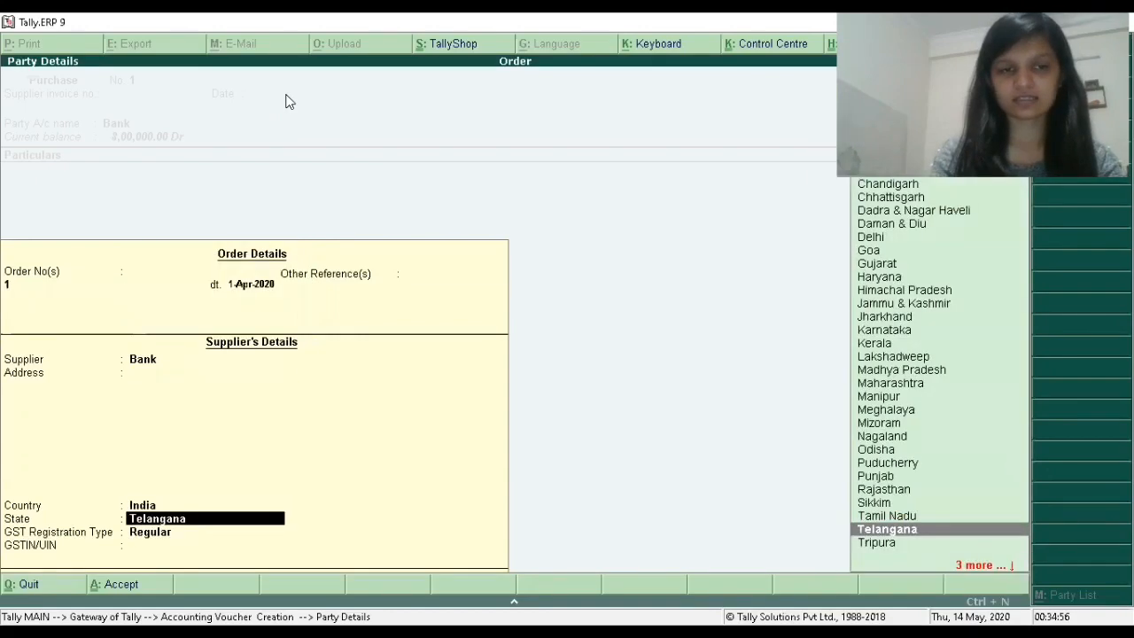
key("Return")
key("Return")
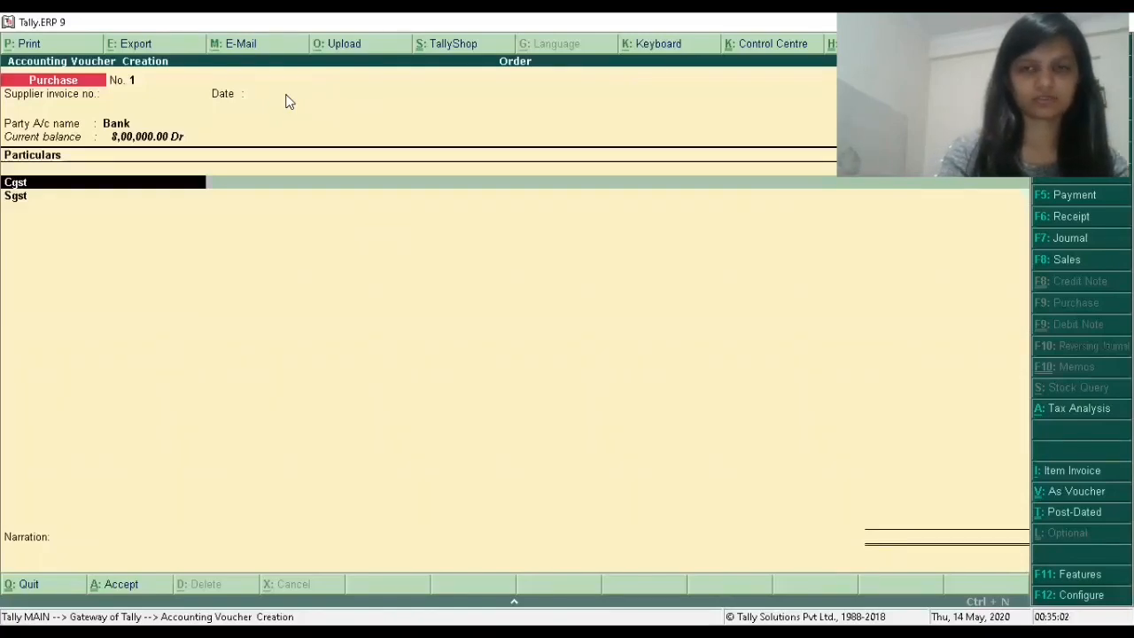
key("alt+i")
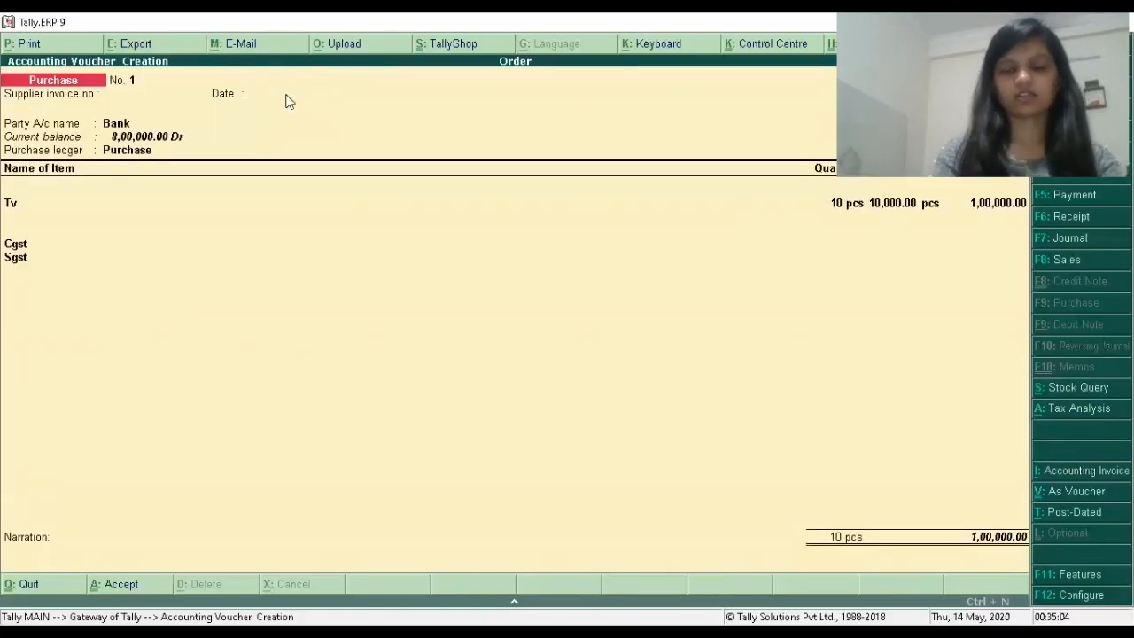
Go through Bank's party details, keeping order 1 dated 1-Apr-2020, state Telangana and the Unknown GST registration type
key("Return")
key("Return")
key("Return")
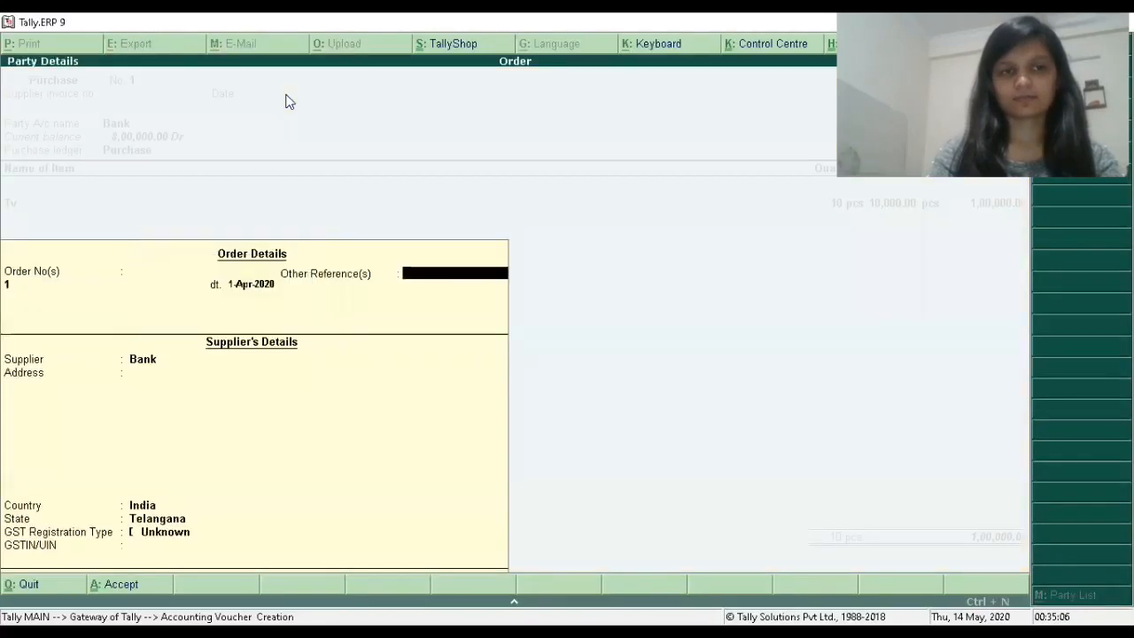
key("Return")
key("Return")
key("Return")
key("Return")
key("Return")
key("Return")
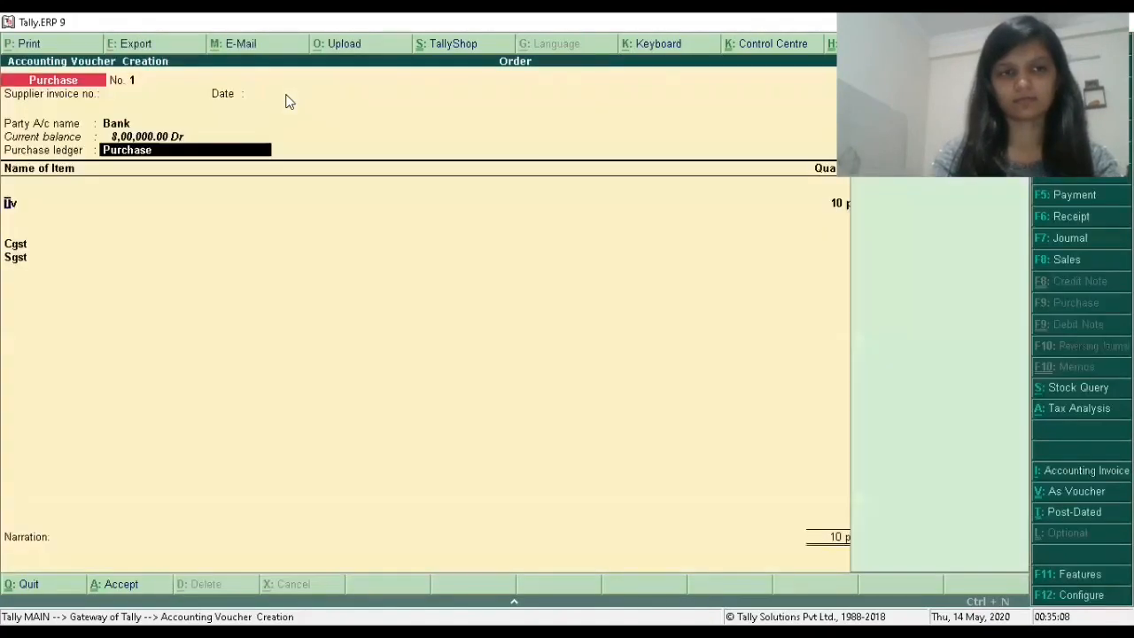
Enter supplier invoice number 1 dated 1-Apr-2020 and allocate 10 pcs of Tv at 10,000.00 to order 1
key("Return")
key("Return")
key("Return")
key("Return")
key("Return")
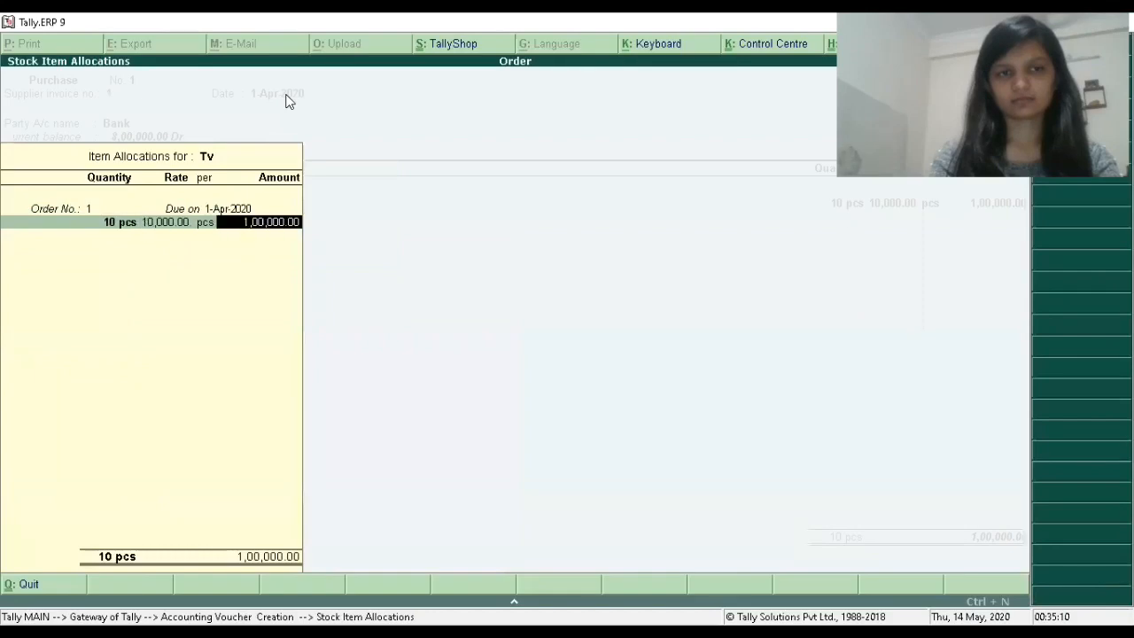
key("Return")
key("Return")
key("Return")
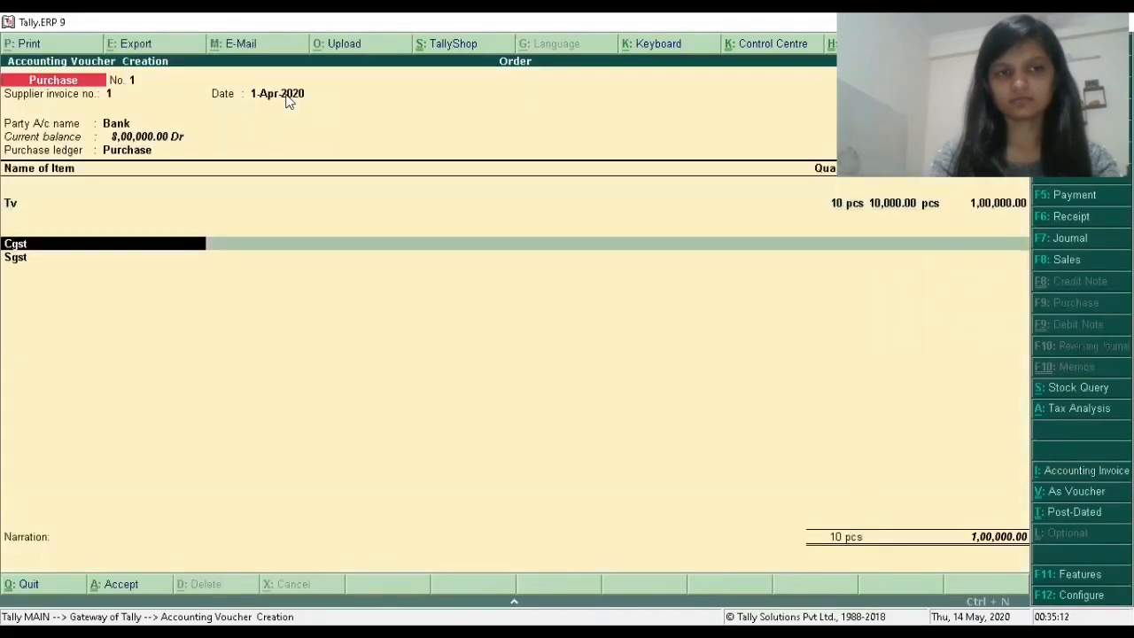
key("Return")
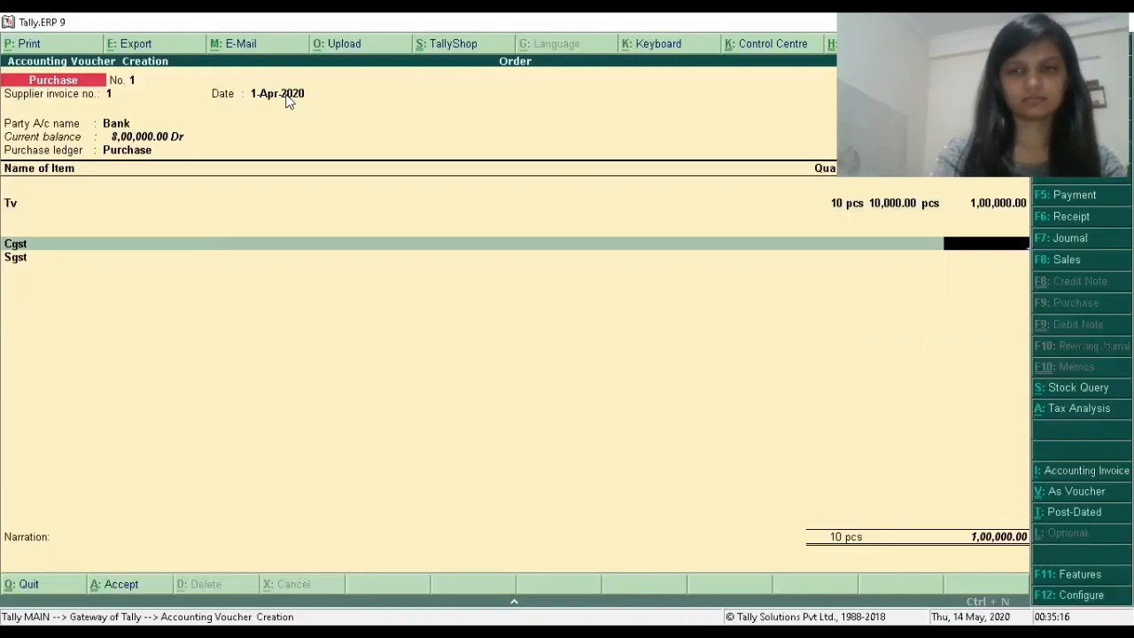
Return to Bank's party details, keep order 1 and state Telangana, and set the GST registration type to Regular
key("BackSpace")
key("BackSpace")
key("BackSpace")
key("BackSpace")
key("BackSpace")
key("BackSpace")
key("Return")
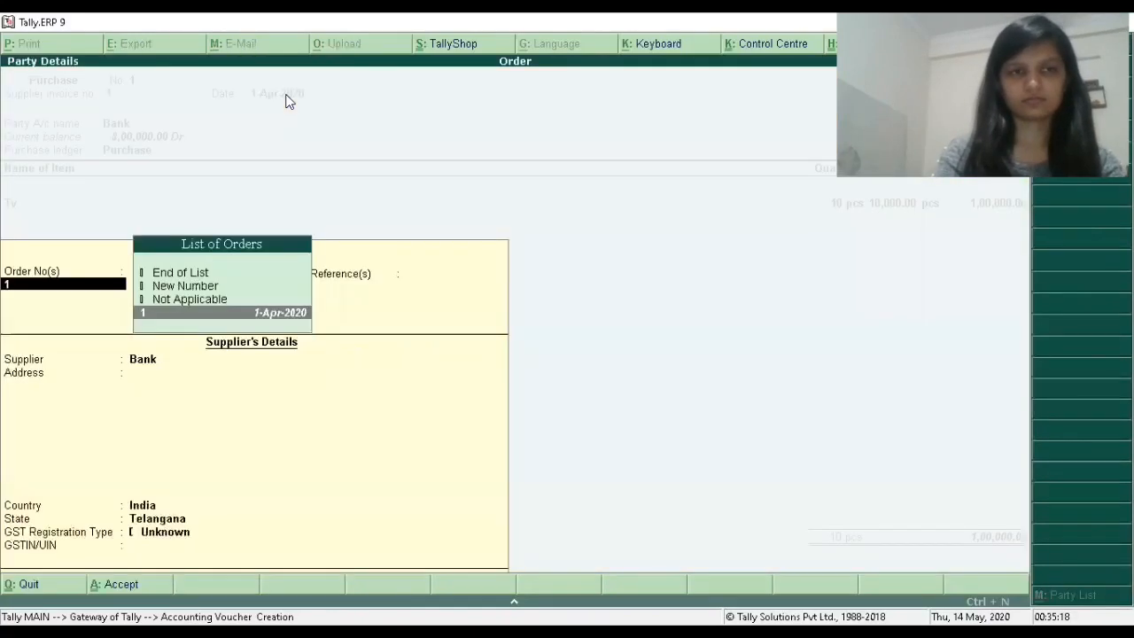
key("Return")
key("Return")
key("Return")
key("Return")
key("Return")
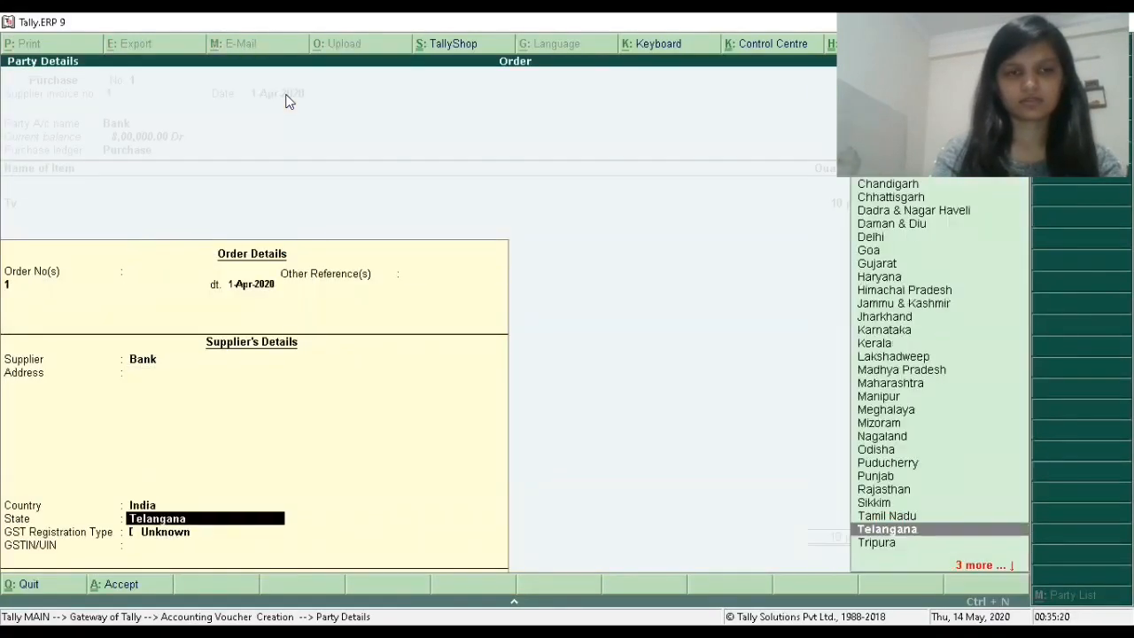
key("Return")
key("Down")
key("Down")
key("Down")
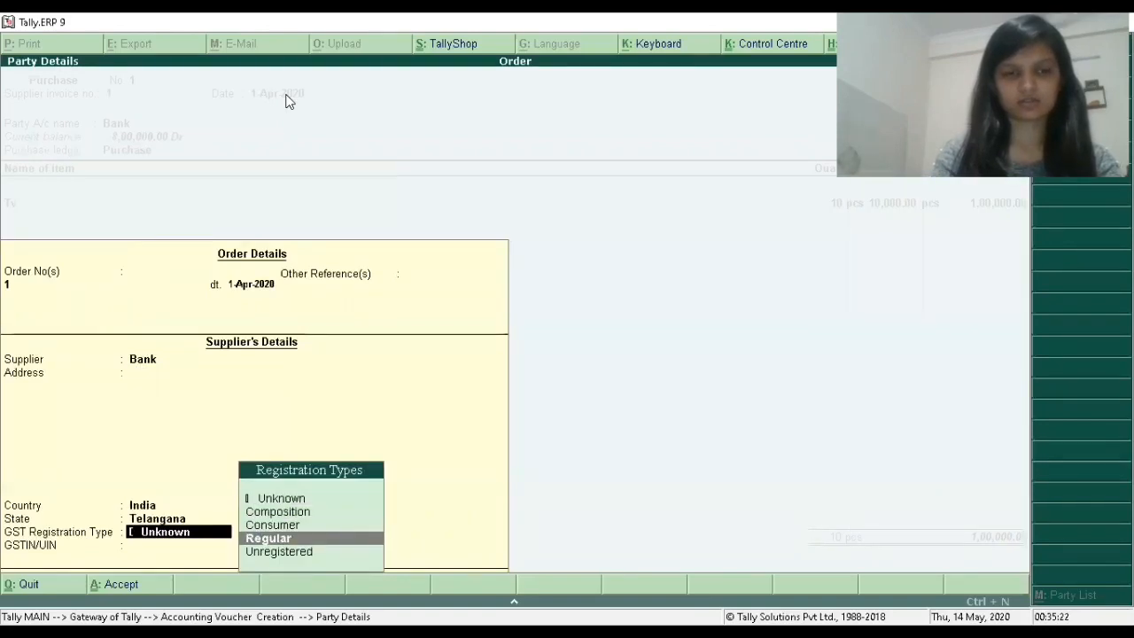
key("Return")
key("Return")
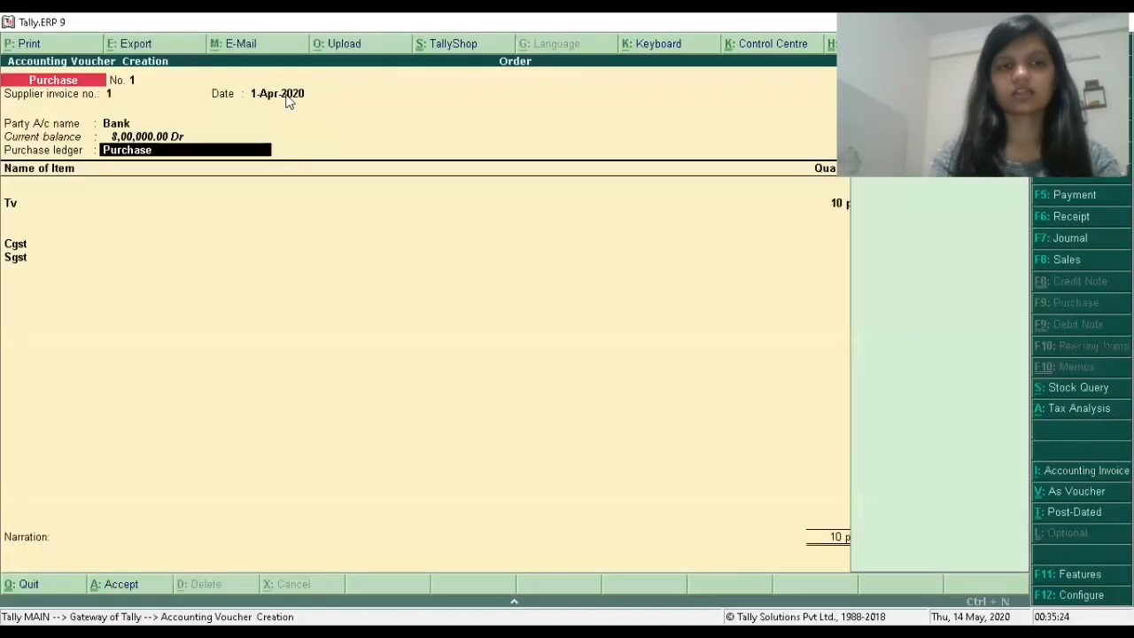
Keep the Purchase ledger and the Tv allocation of 10 pcs at 10,000.00, and recalculate the Cgst and Sgst amounts
key("Return")
key("Return")
key("Return")
key("Return")
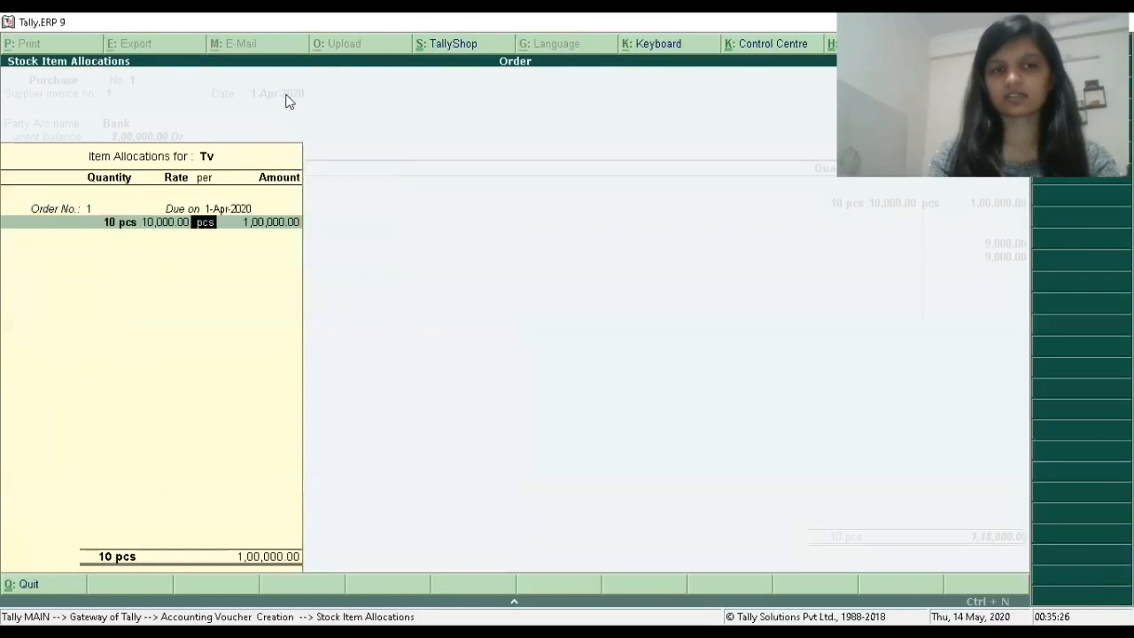
key("Return")
key("Return")
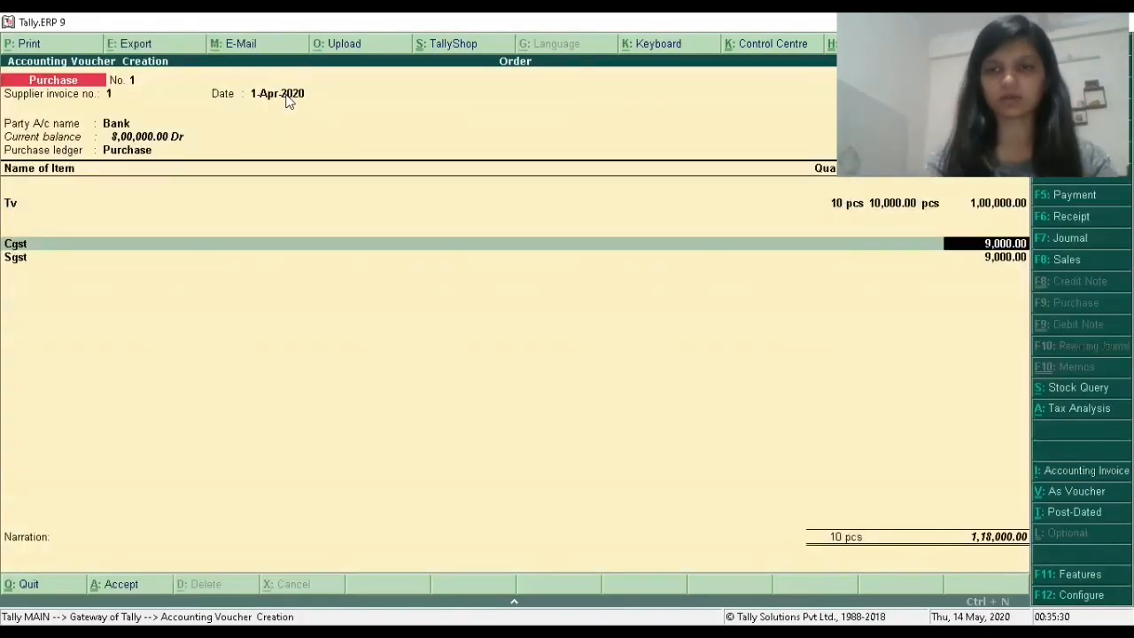
key("Return")
key("Return")
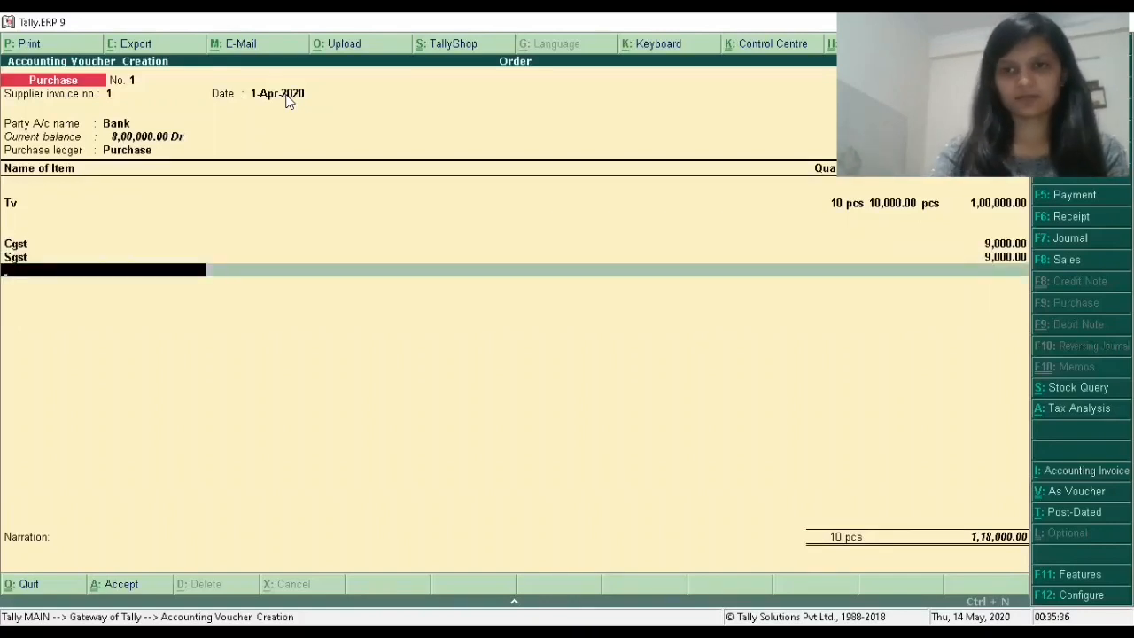
Reopen the Tv item allocation, keep order 1, reduce the quantity to 8 pcs and end the order list
key("Up")
key("Up")
key("Up")
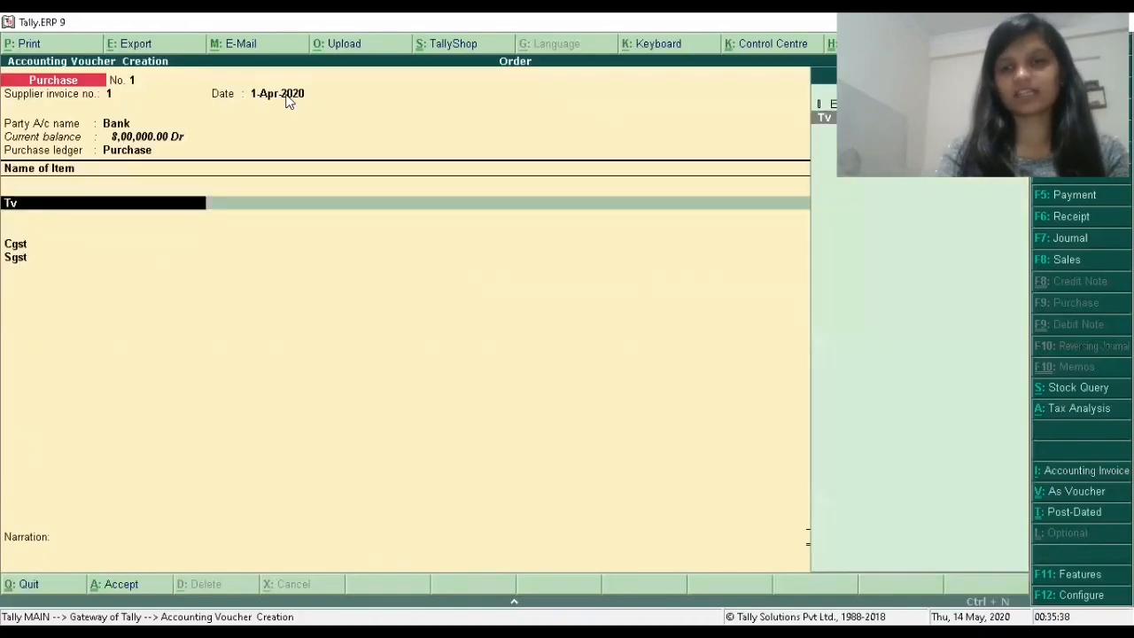
key("Return")
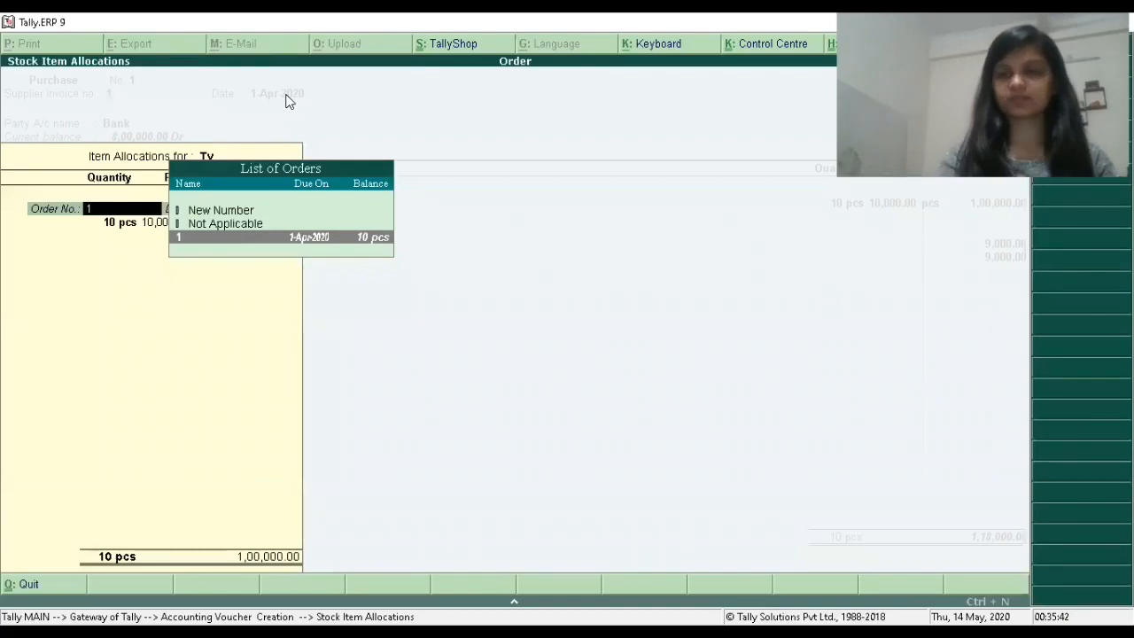
key("Return")
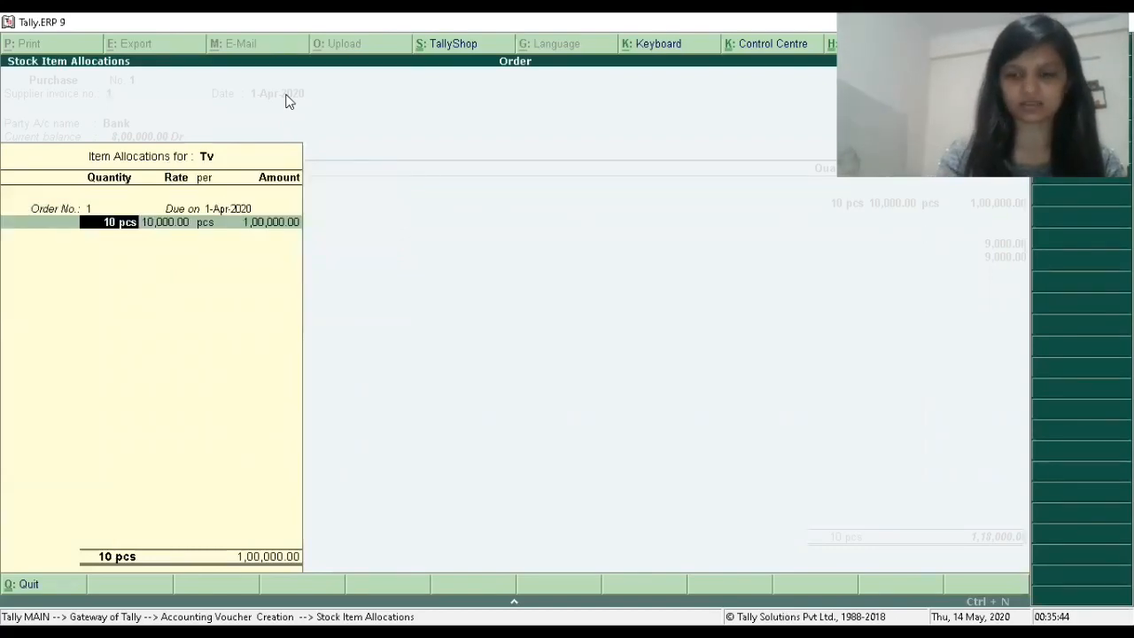
type("8")
key("Return")
key("Return")
key("Return")
key("Return")
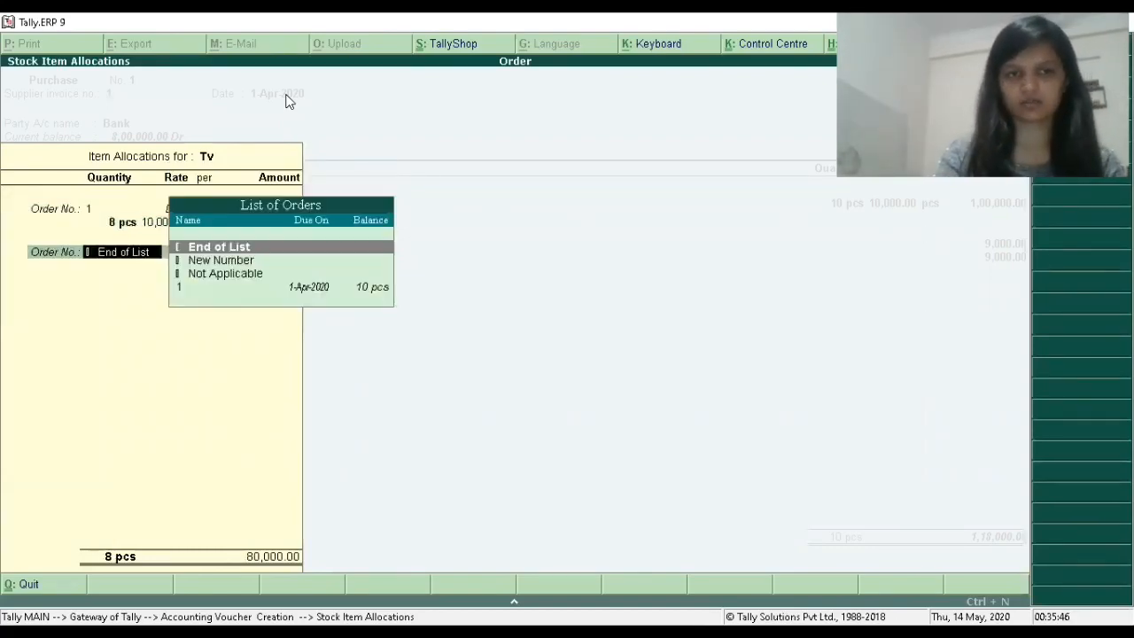
key("Return")
Recalculate Cgst and Sgst for the changed quantity, leave the narration empty and accept the purchase voucher
key("Return")
key("Return")
key("Return")
key("Return")
key("Return")
key("Return")
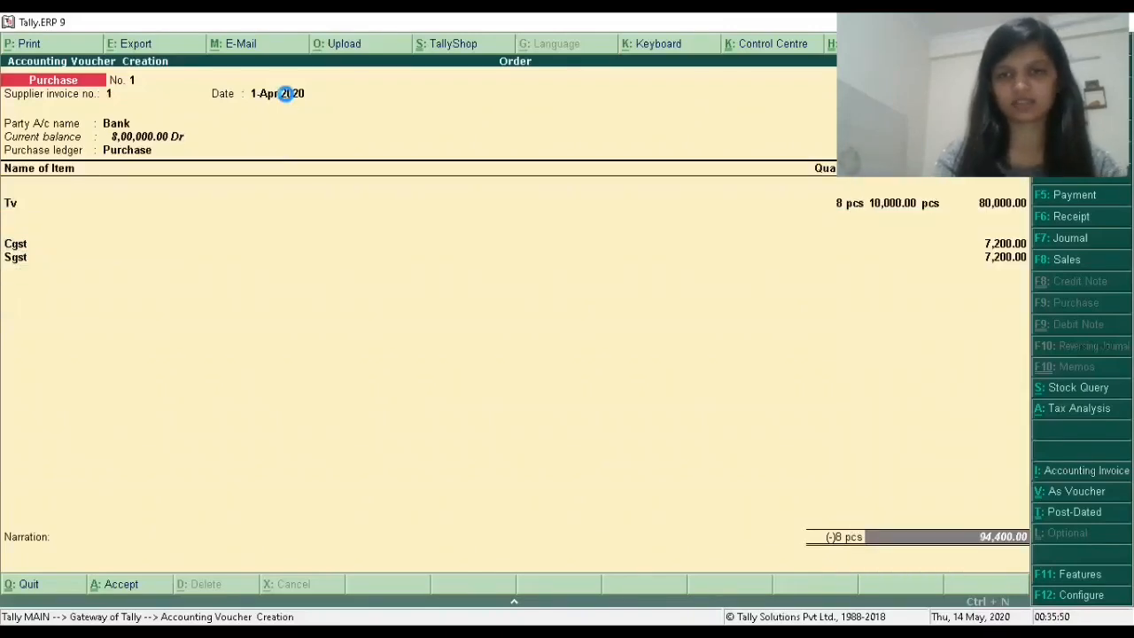
key("Return")
key("Return")
key("Return")
key("Return")
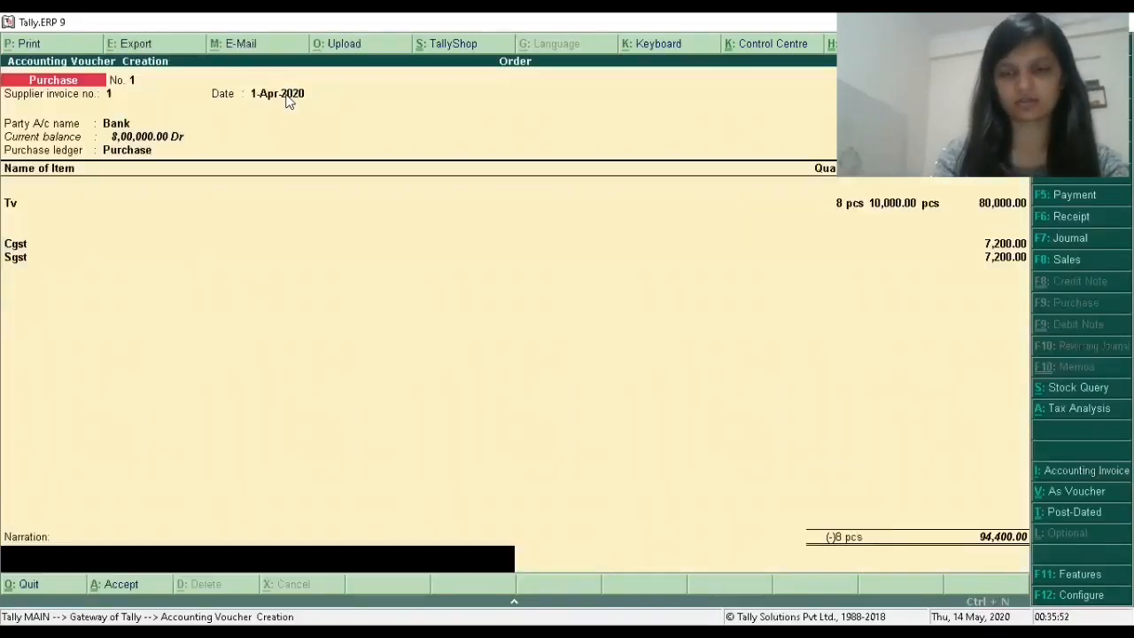
key("Return")
left_click(284, 93)
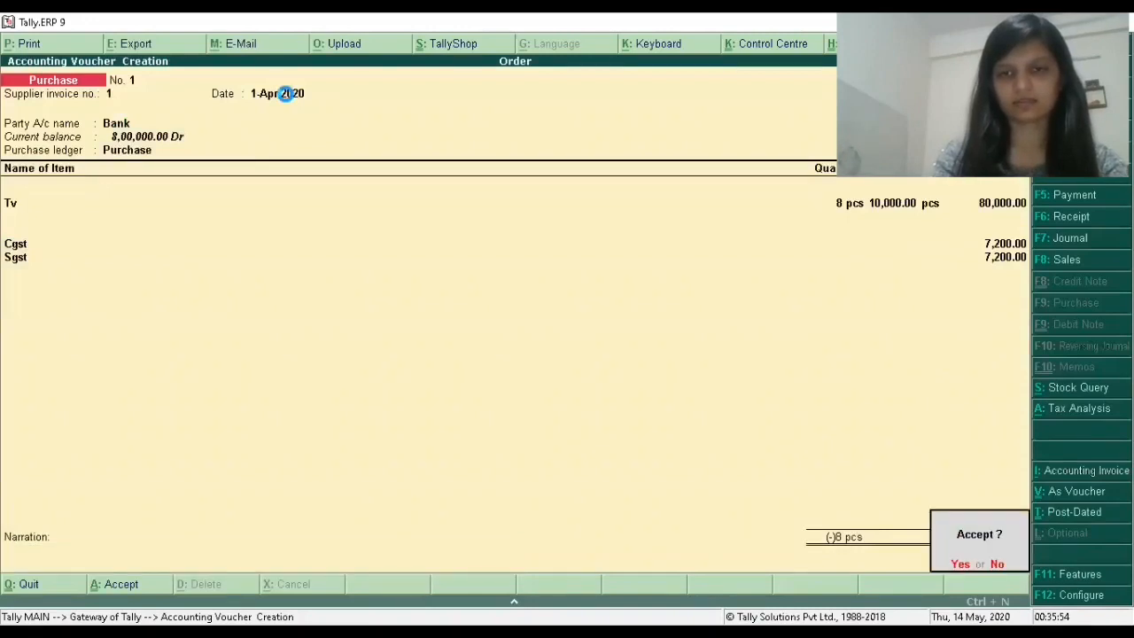
key("Return")
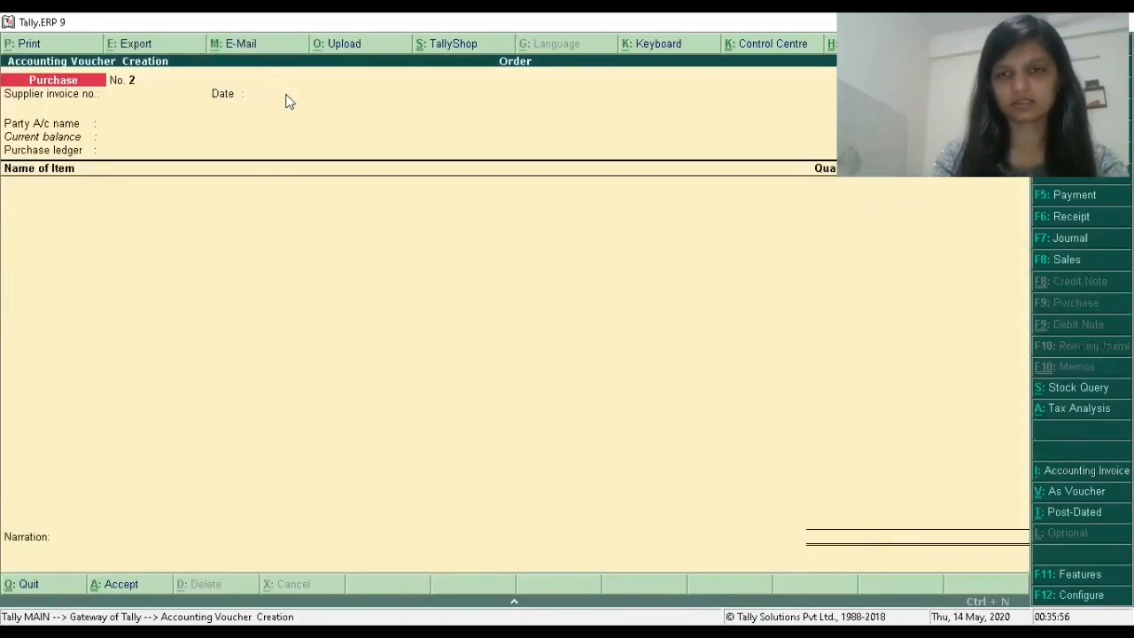
Quit voucher creation and check the Purchase Accounts figures in the Profit & Loss A/c report
key("Escape")
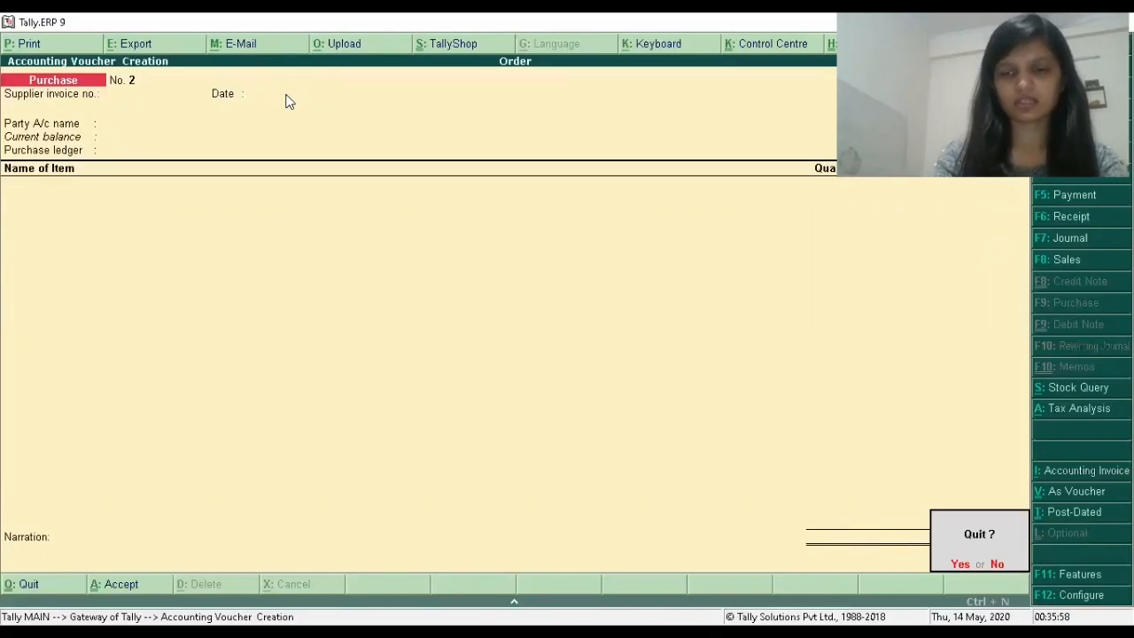
key("Return")
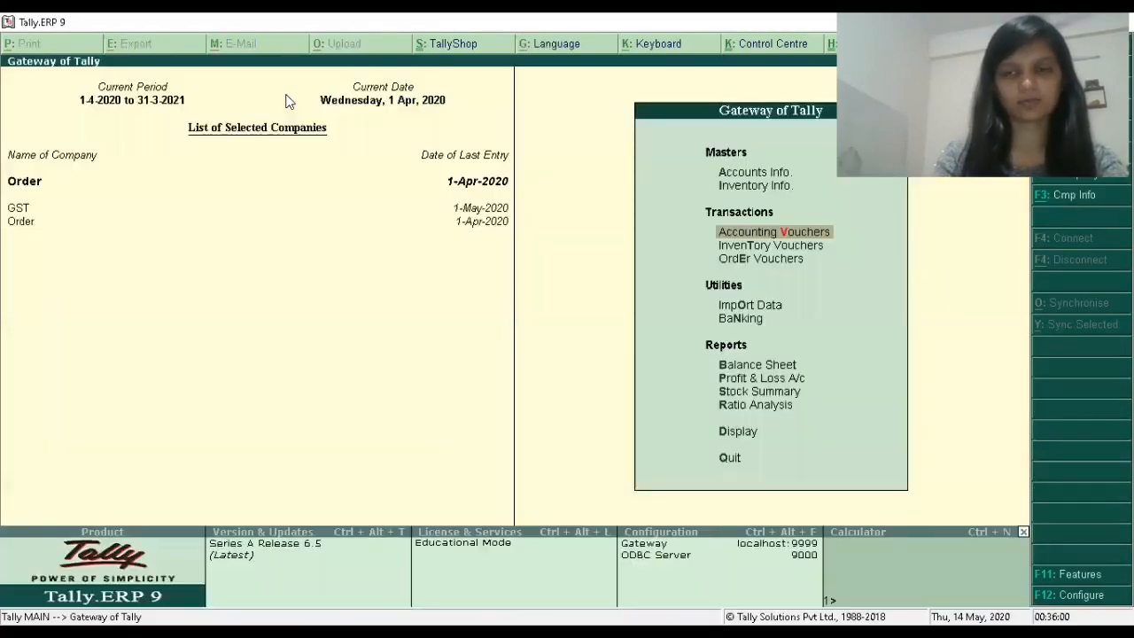
key("p")
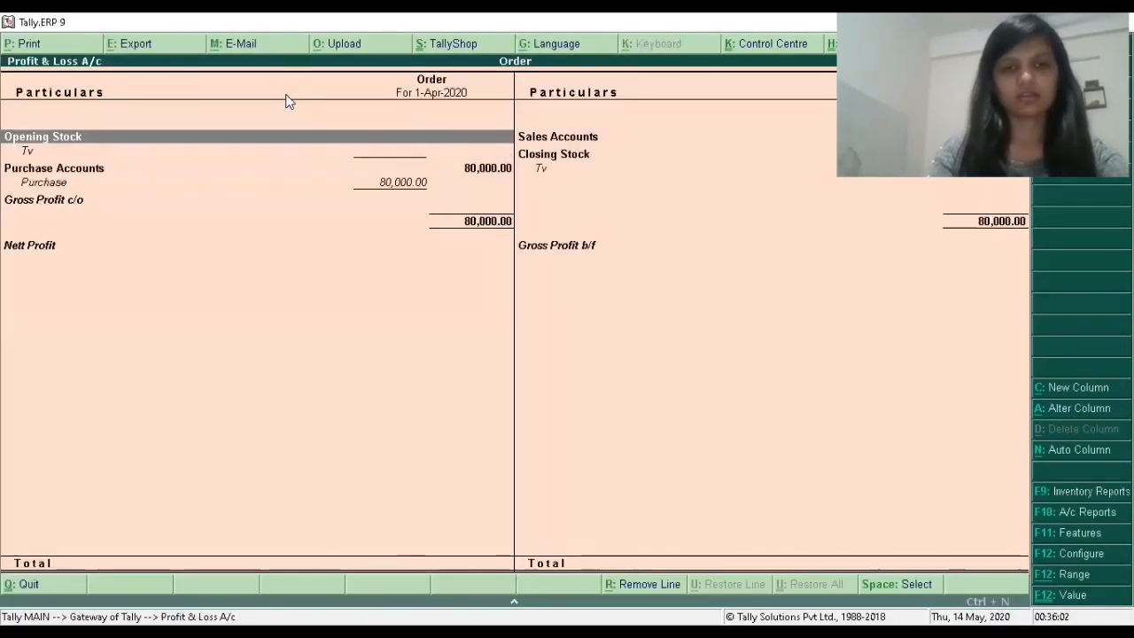
Leave the Profit & Loss A/c report and open the Statements of Inventory reports
key("Down")
key("Down")
key("Down")
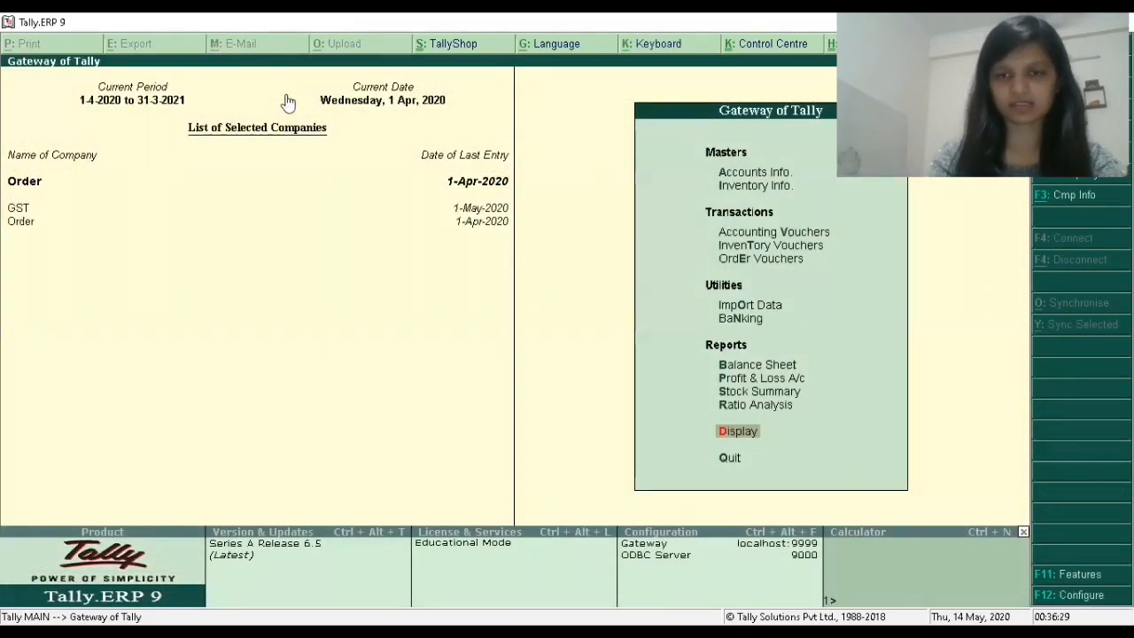
key("Return")
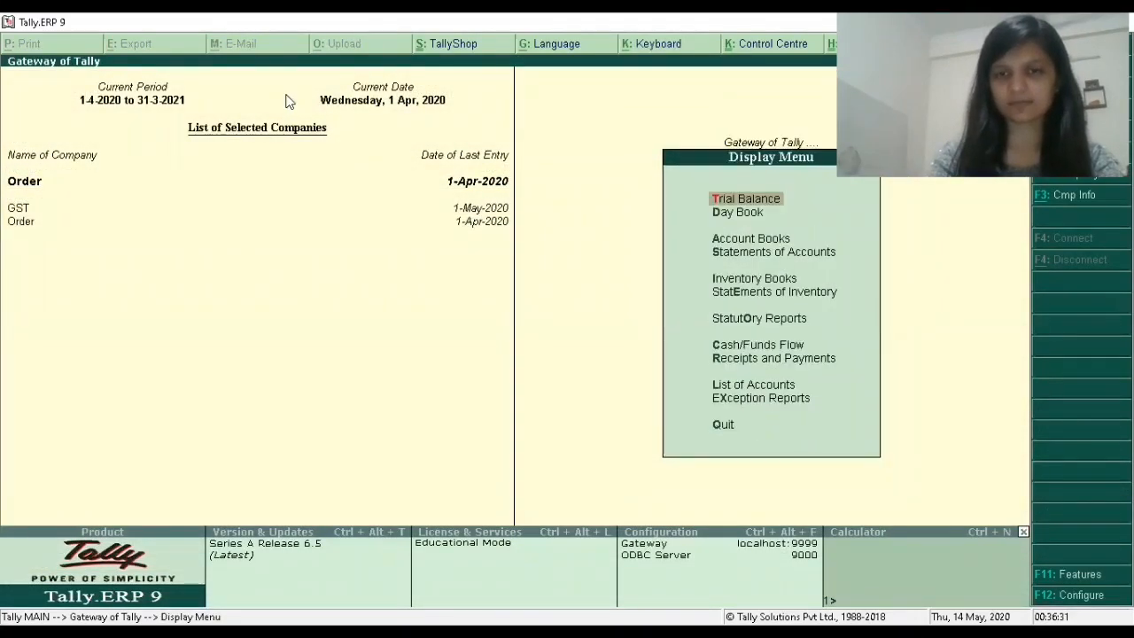
key("Down")
key("Down")
key("Down")
key("Down")
key("Down")
key("Return")
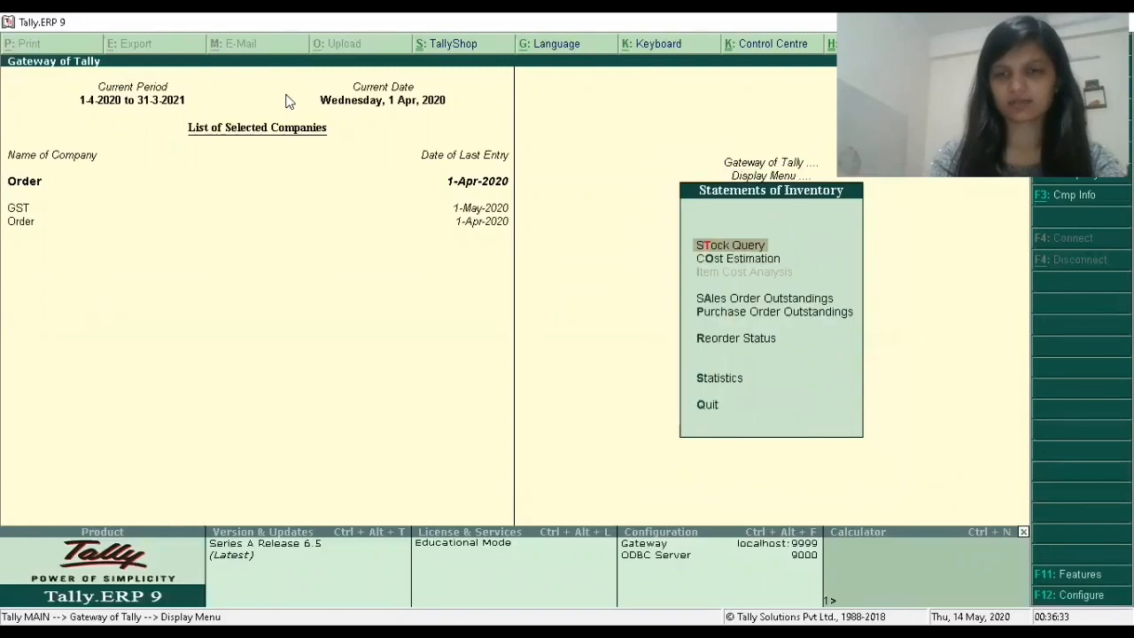
Examine the outstanding purchase orders by stock item and the order details for Tv, and return to the Gateway of Tally
key("Down")
key("Down")
key("Down")
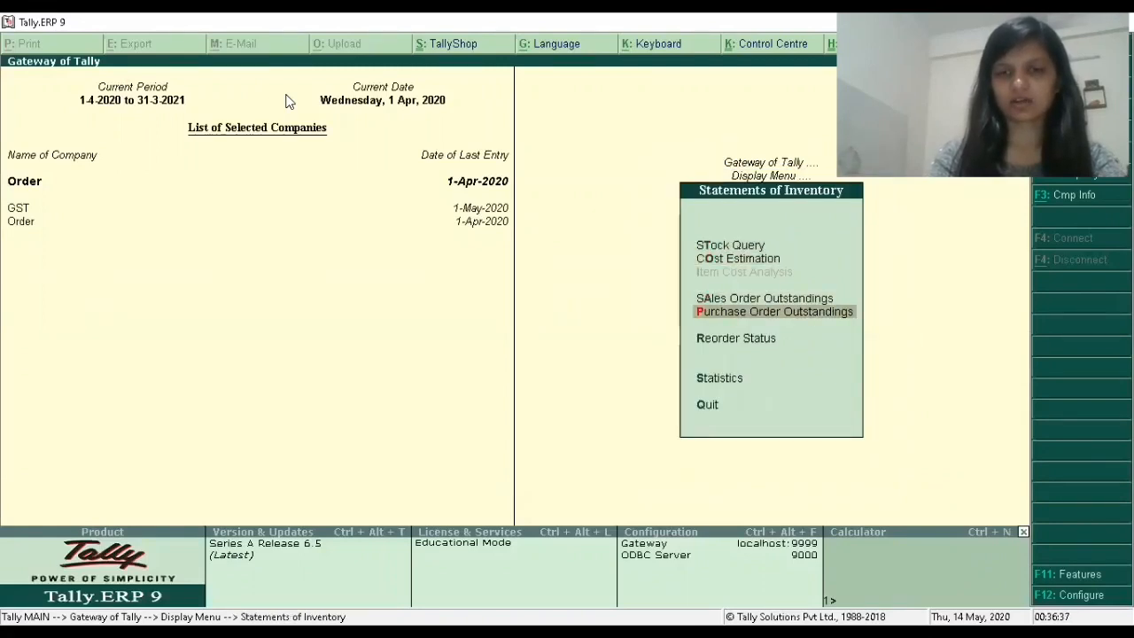
key("Return")
key("Down")
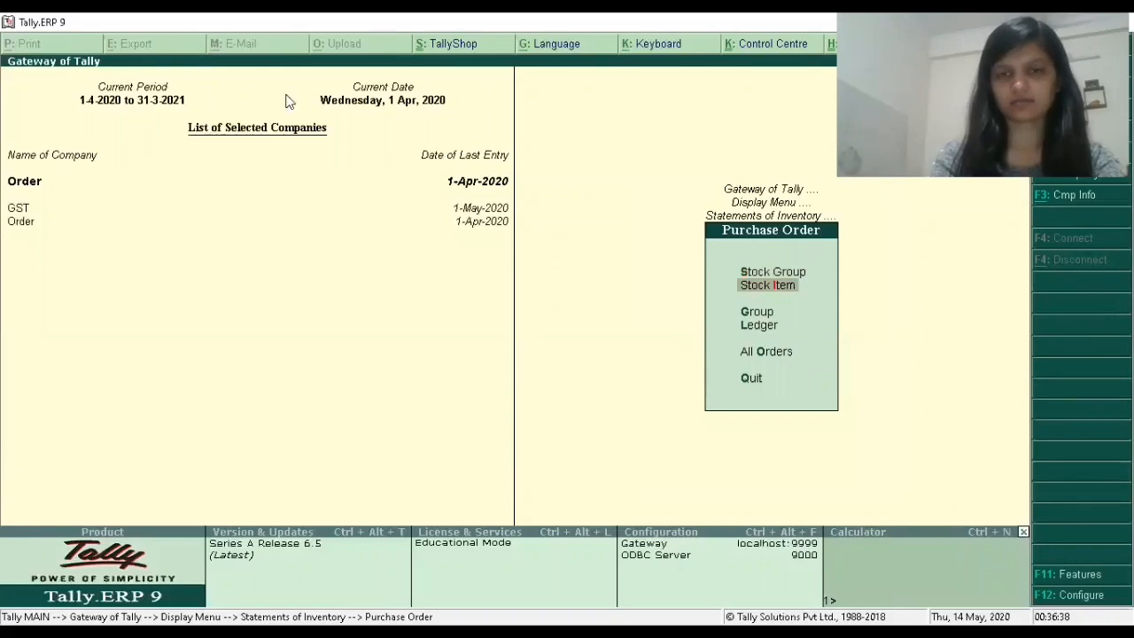
key("Return")
key("Return")
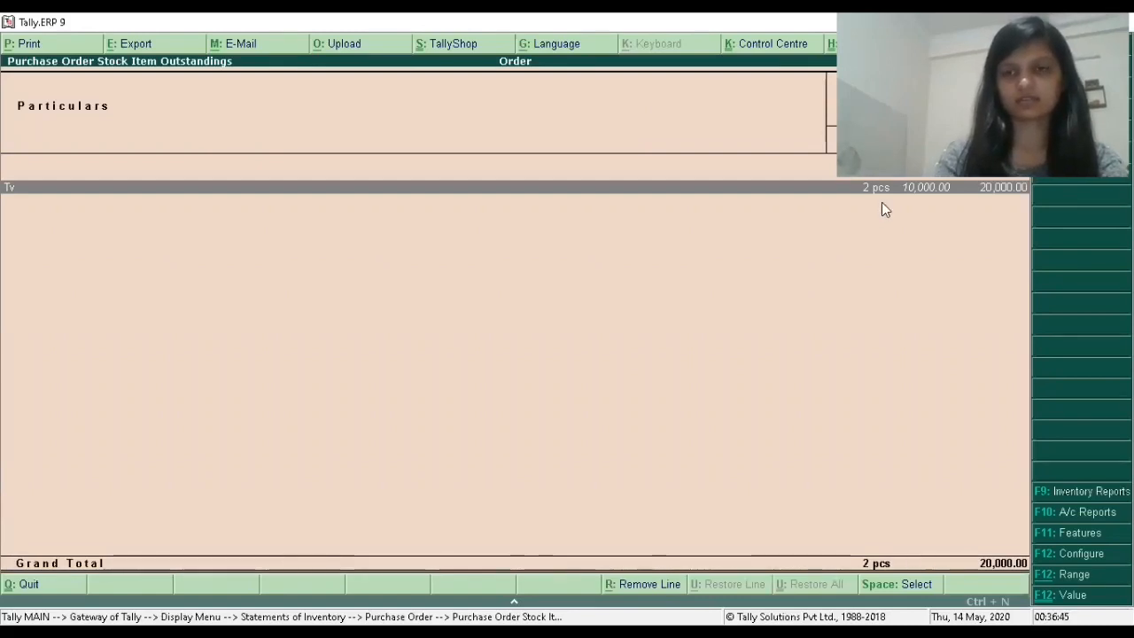
key("Return")
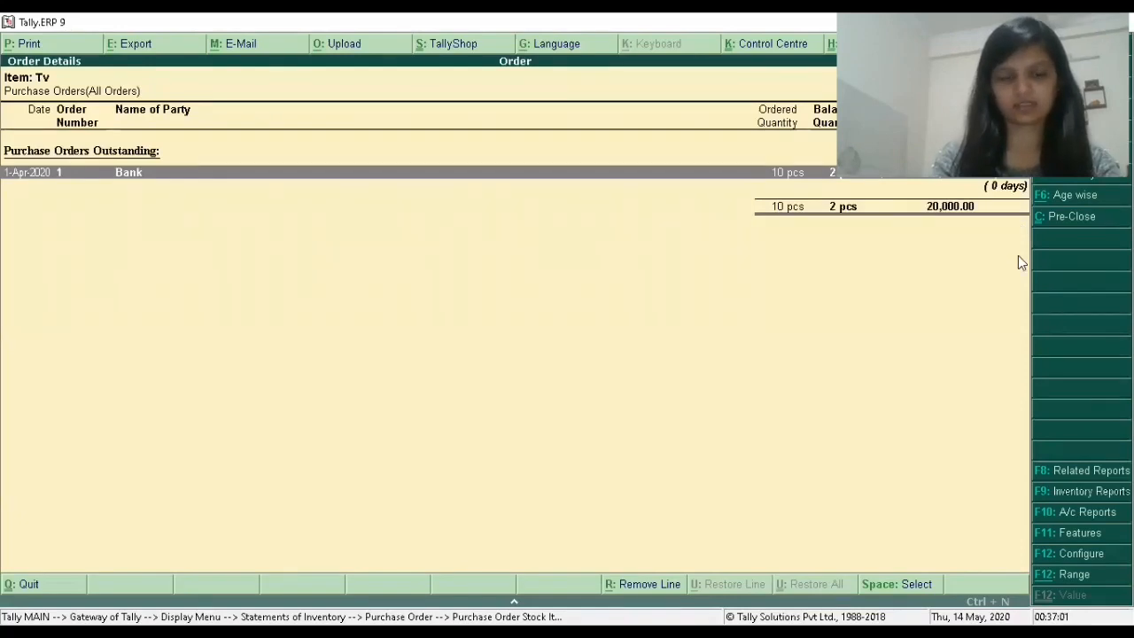
key("Escape")
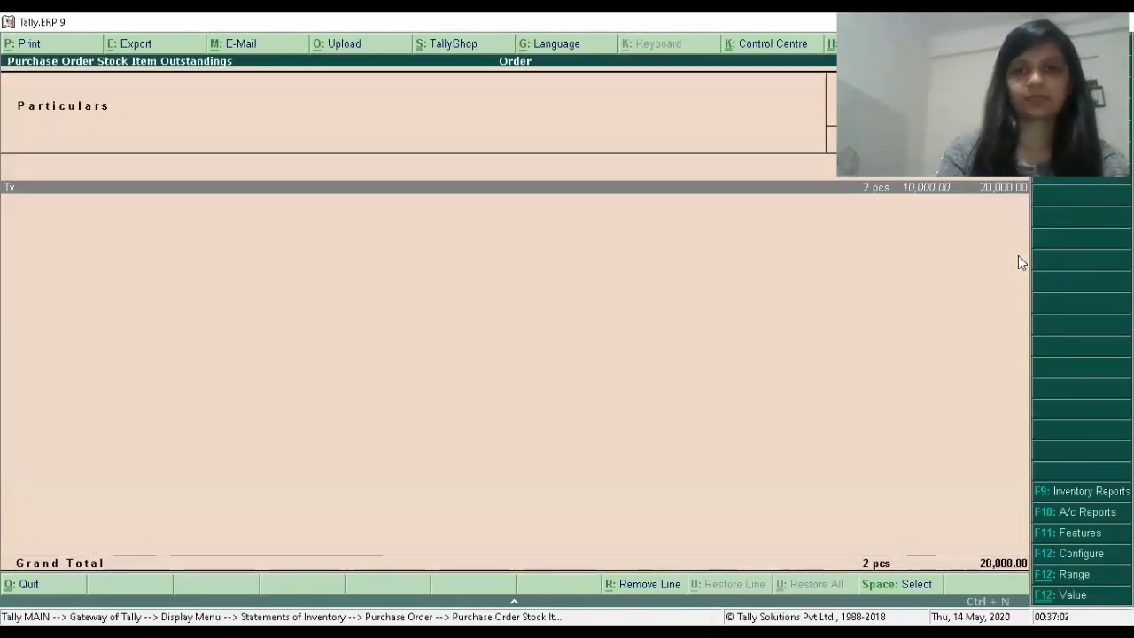
key("Escape")
key("Escape")
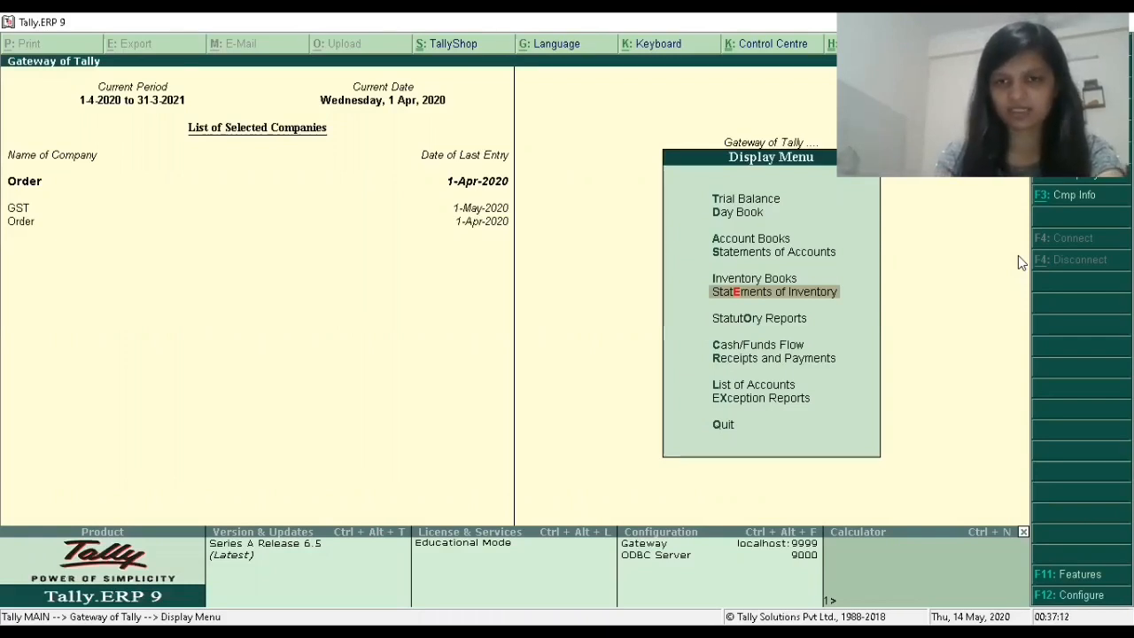
key("Escape")
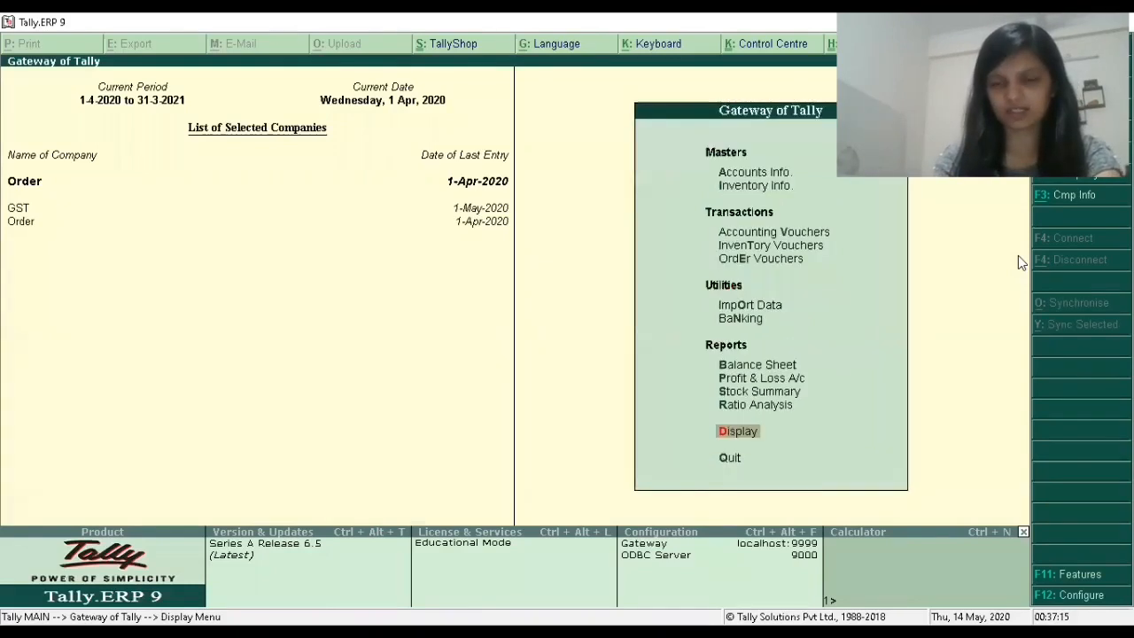
Open the Purchase Orders Book from the Inventory Books reports
key("Return")
key("Down")
key("Down")
key("Down")
key("Down")
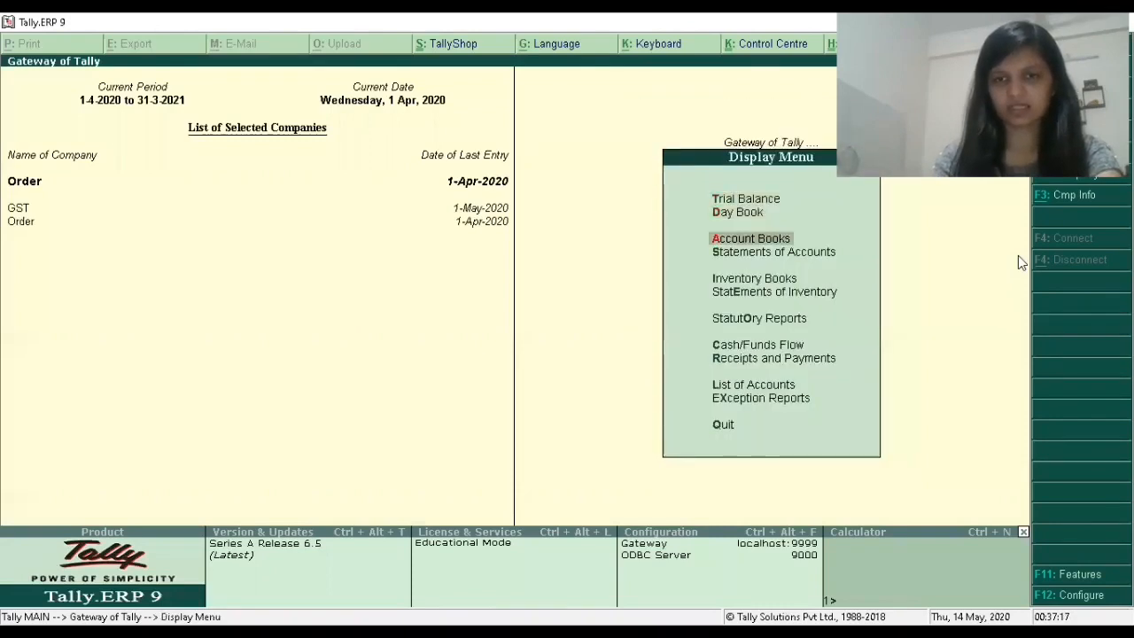
key("Return")
key("Down")
key("Down")
key("Down")
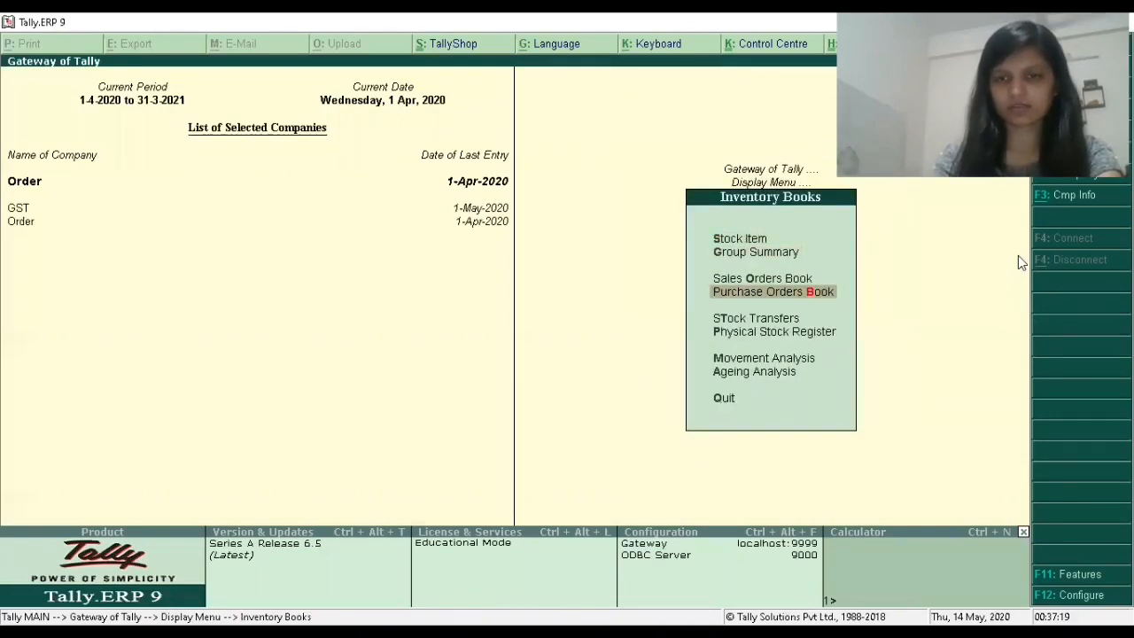
key("Return")
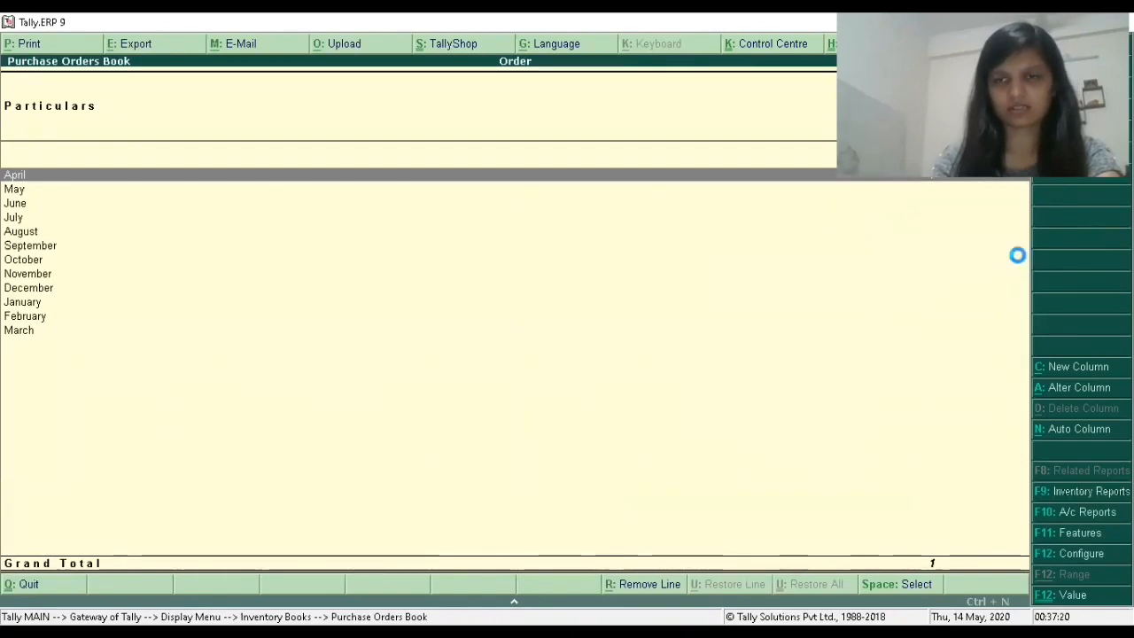
Examine the April purchase order vouchers and return to the Gateway of Tally
key("Return")
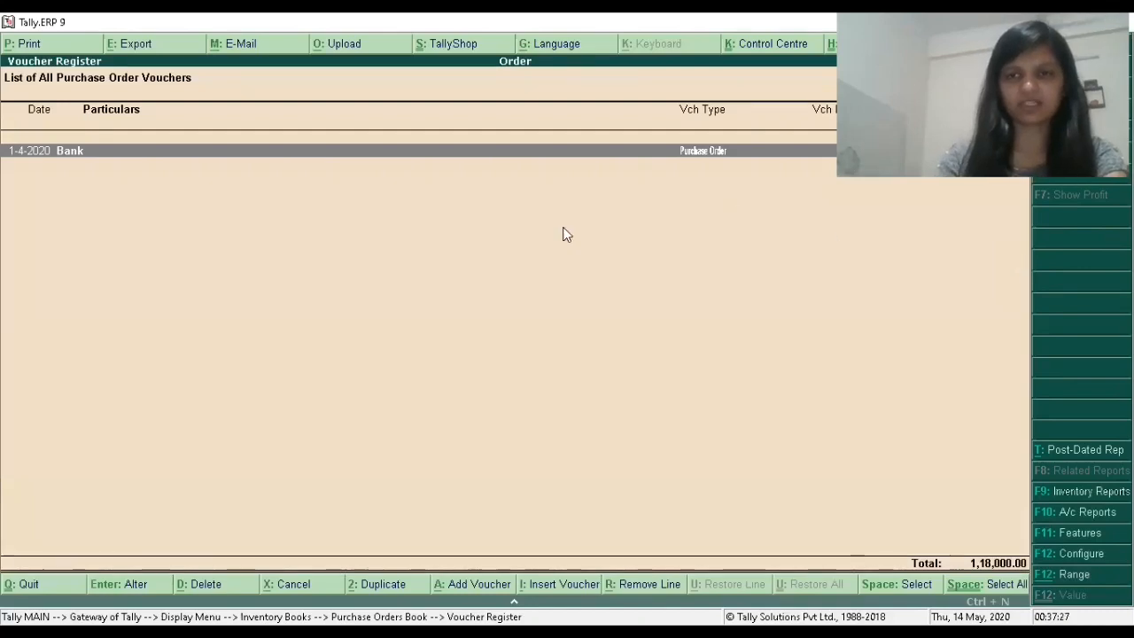
key("Escape")
key("Escape")
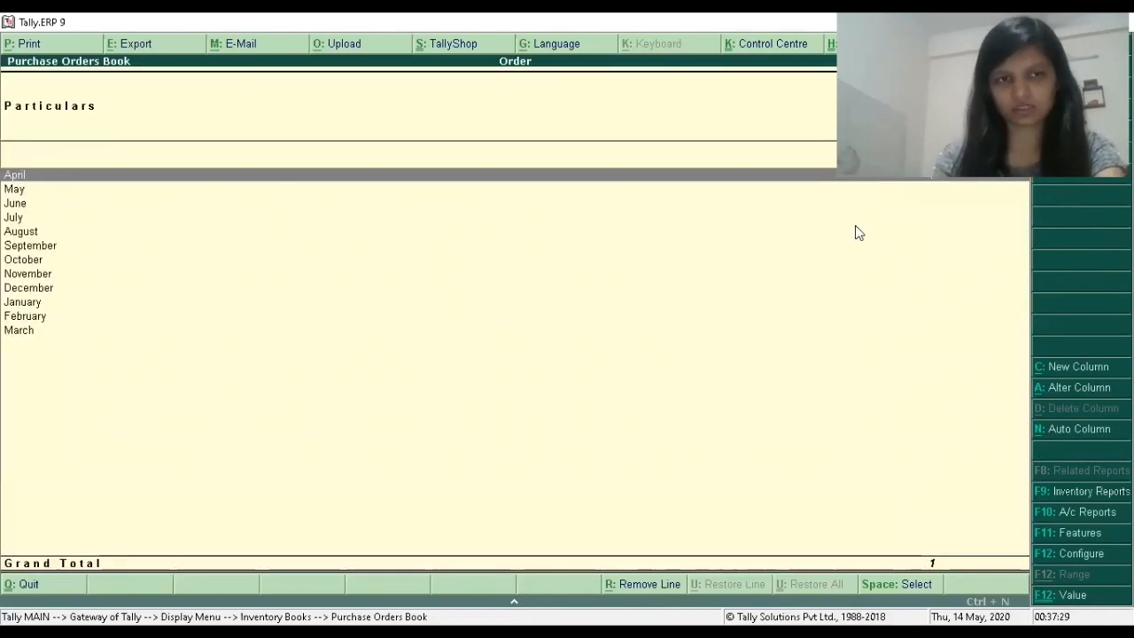
key("Escape")
key("Escape")
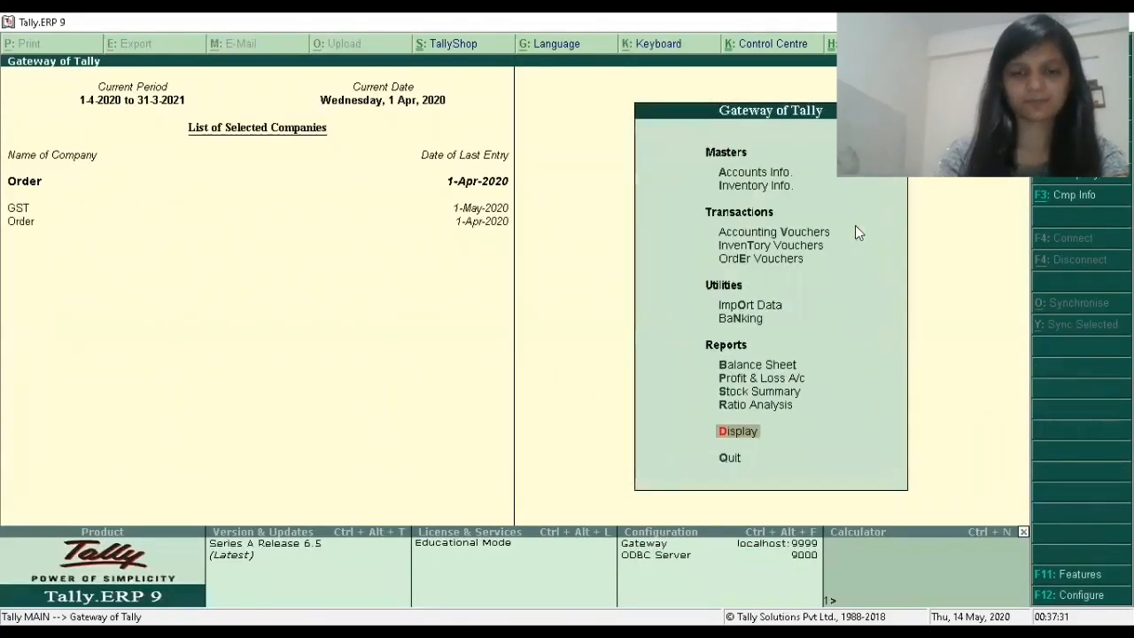
Start a sales order and create a new ledger with the customer's name under Sundry Debtors, keeping the bill-by-bill and country defaults
key("v")
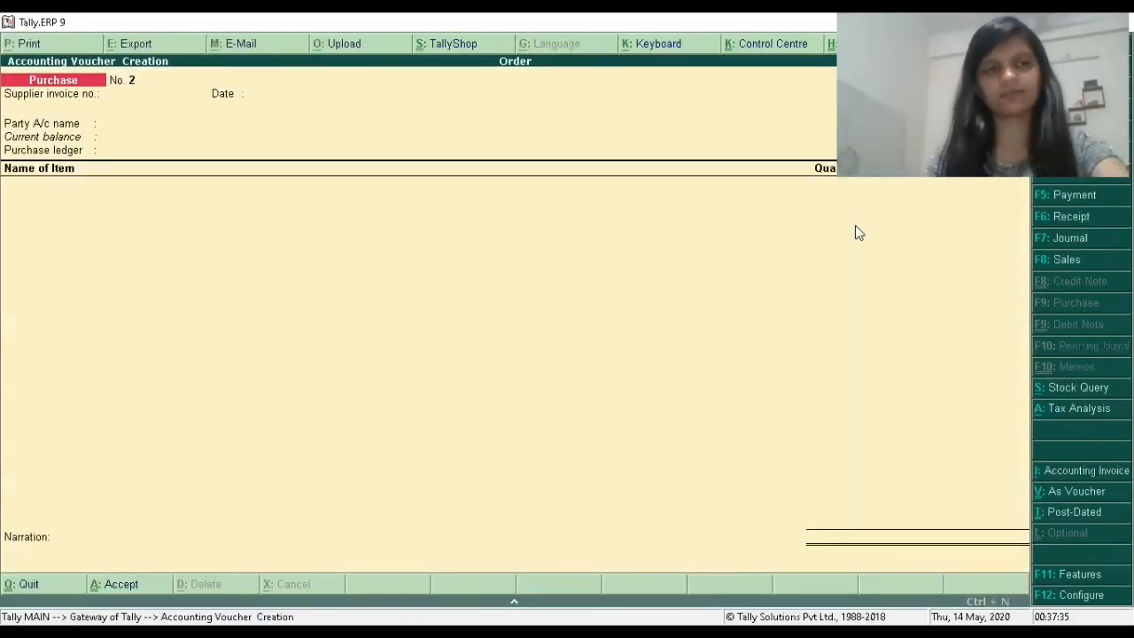
key("alt+F5")
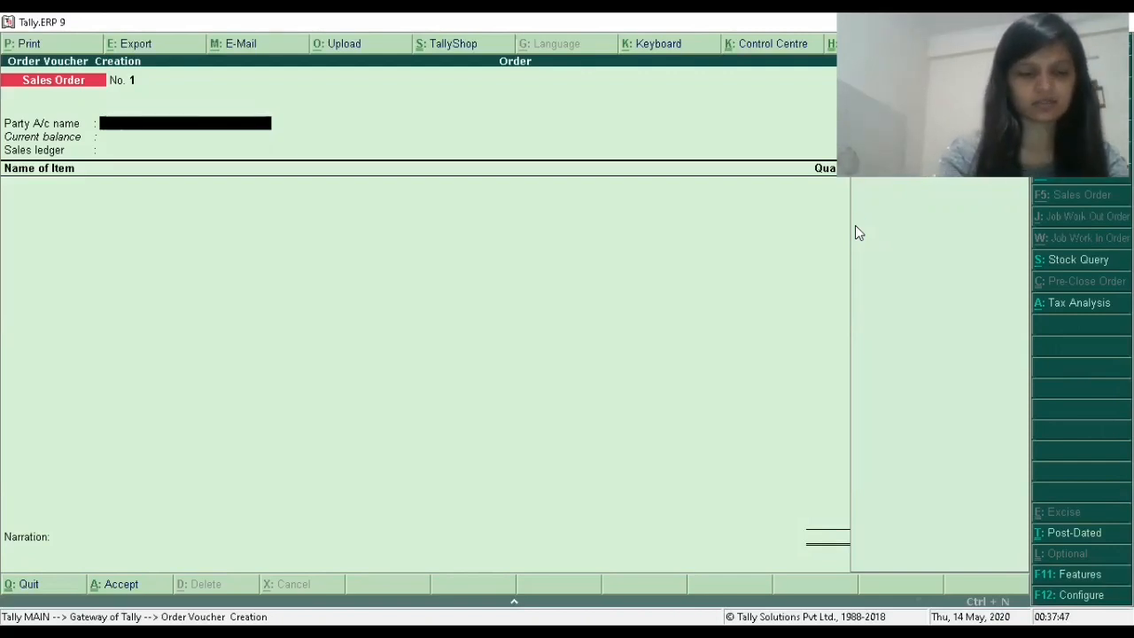
key("alt+c")
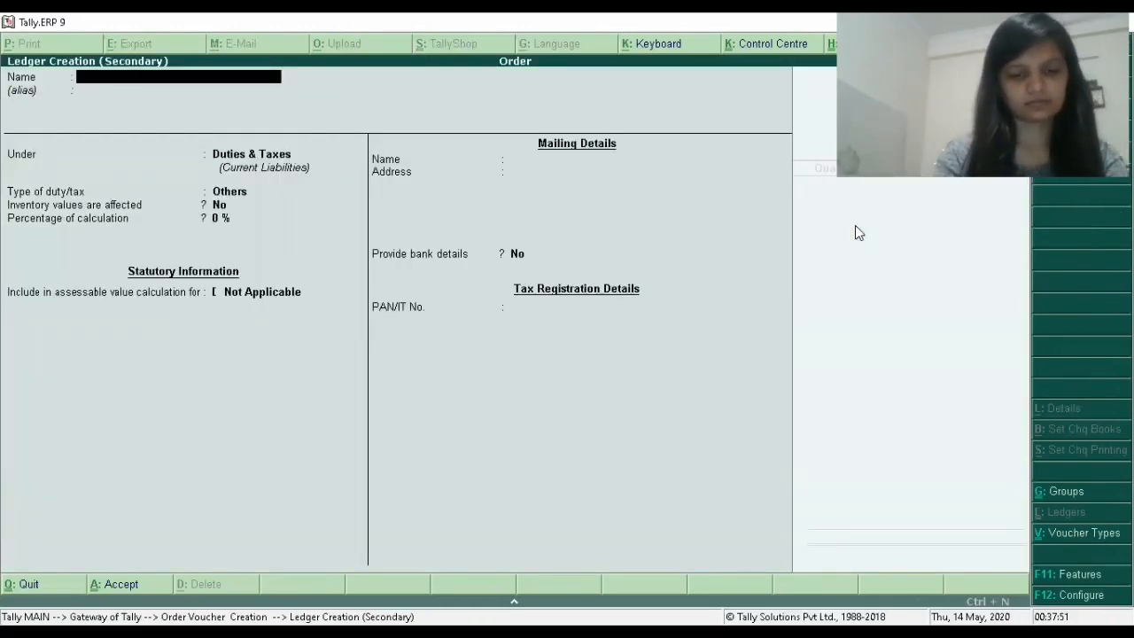
type("Neha")
key("Return")
key("Return")
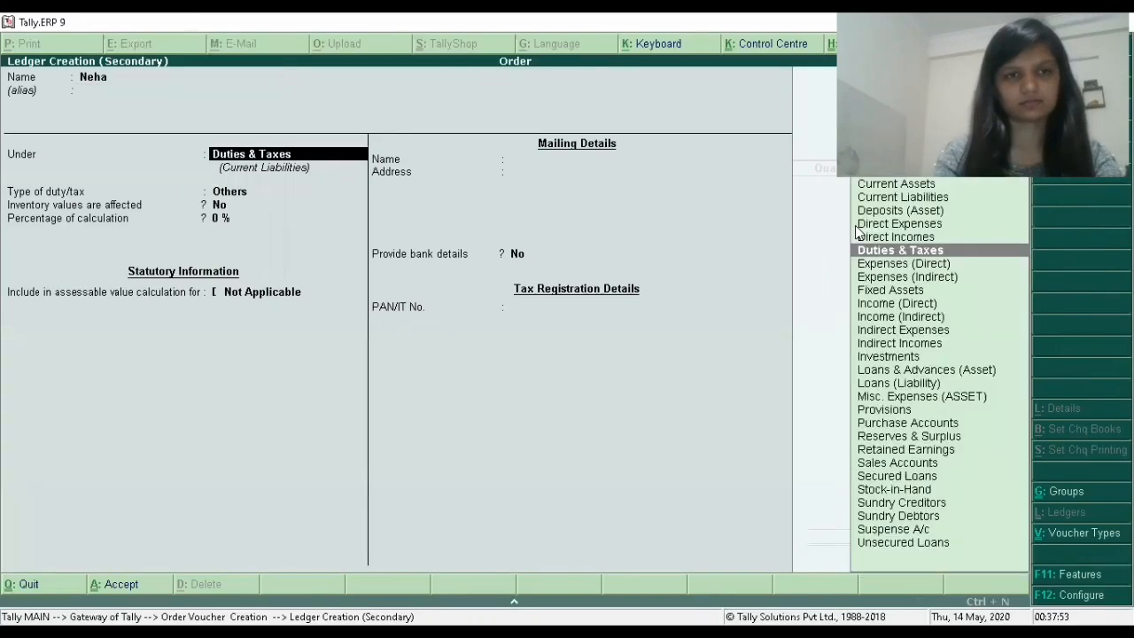
type("Su")
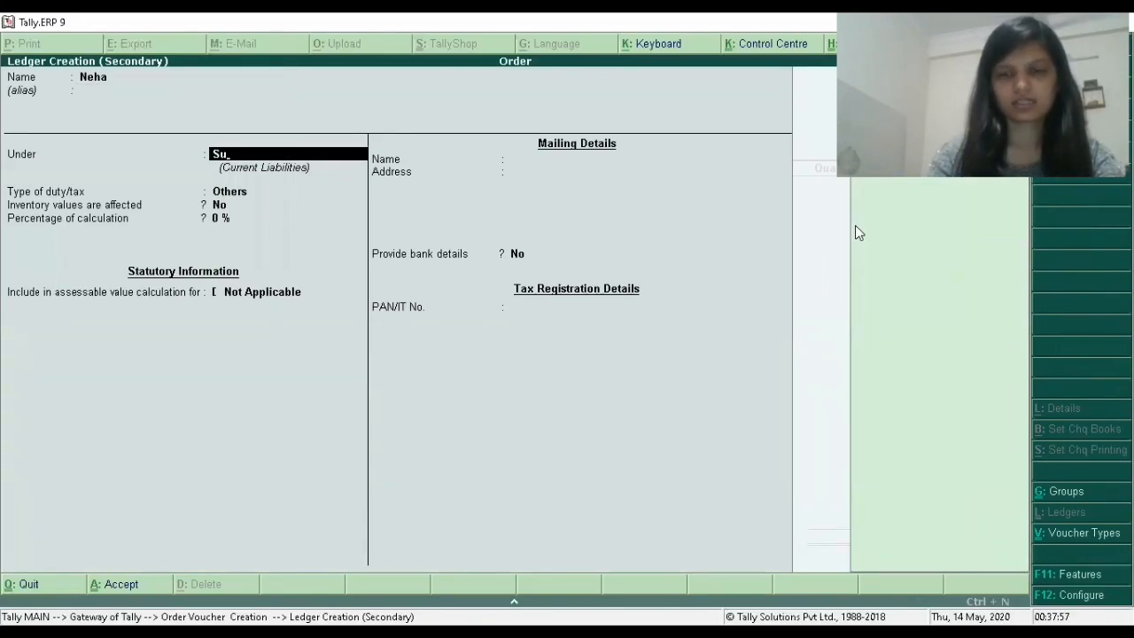
key("Return")
key("Return")
key("Return")
key("Return")
key("Return")
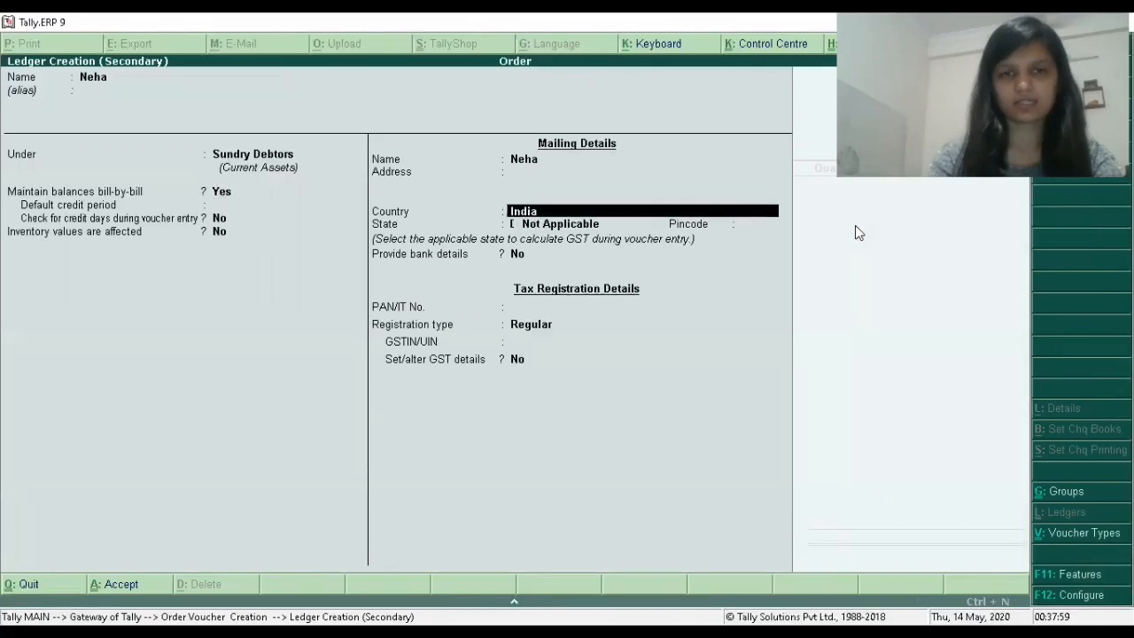
Set the customer ledger's state to Telangana, keep the remaining tax registration defaults and accept the ledger
key("Return")
type("Te")
key("Return")
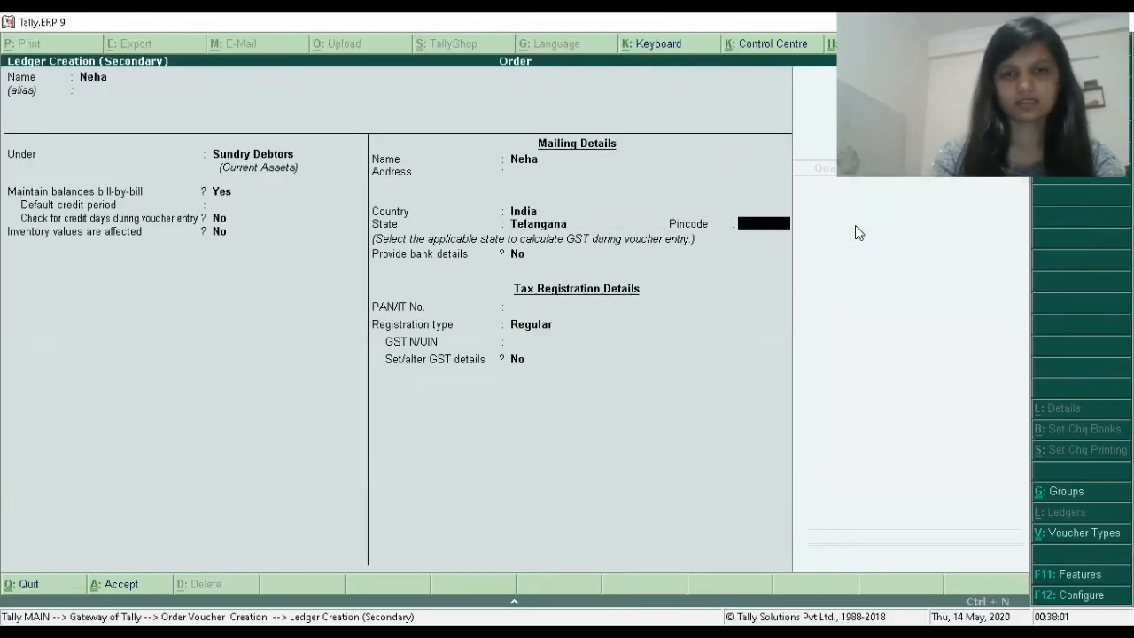
key("Return")
key("Return")
key("Return")
key("Return")
key("Return")
key("Return")
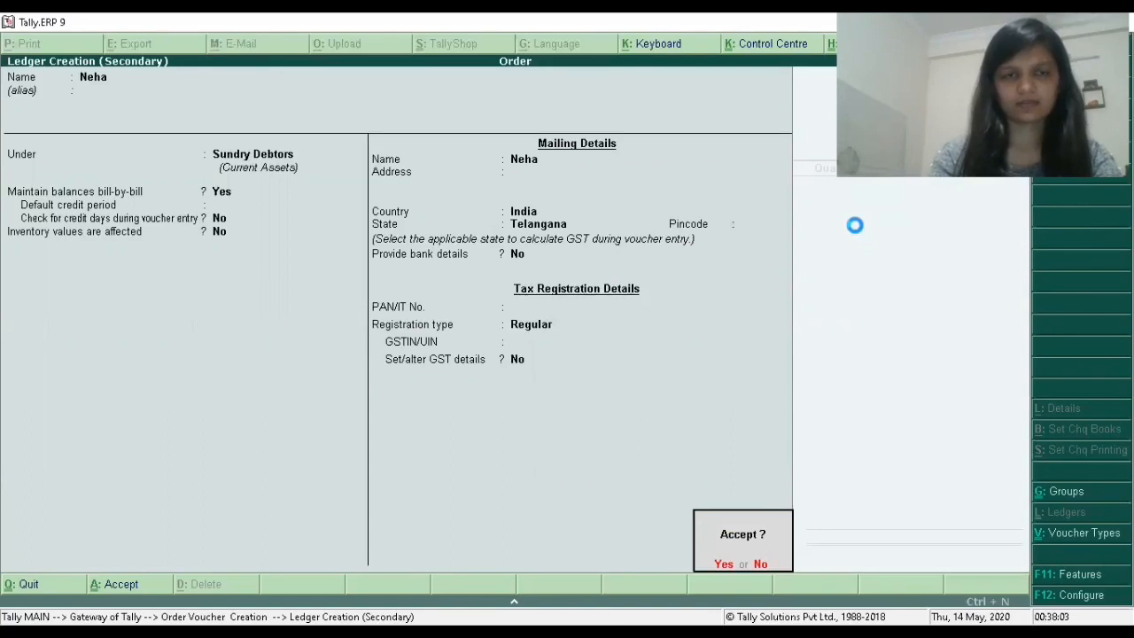
key("Return")
Keep the default buyer, order and despatch details for the sales order and choose Sales as the sales ledger
key("Return")
key("Return")
key("Return")
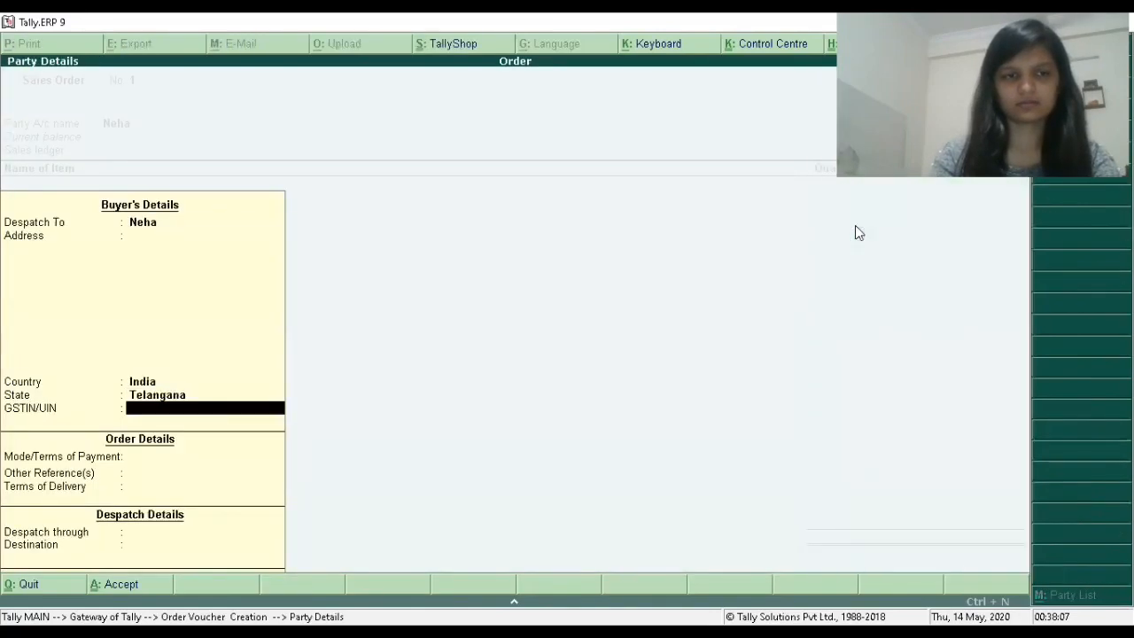
key("Return")
key("Return")
key("Return")
key("Return")
key("Return")
key("Return")
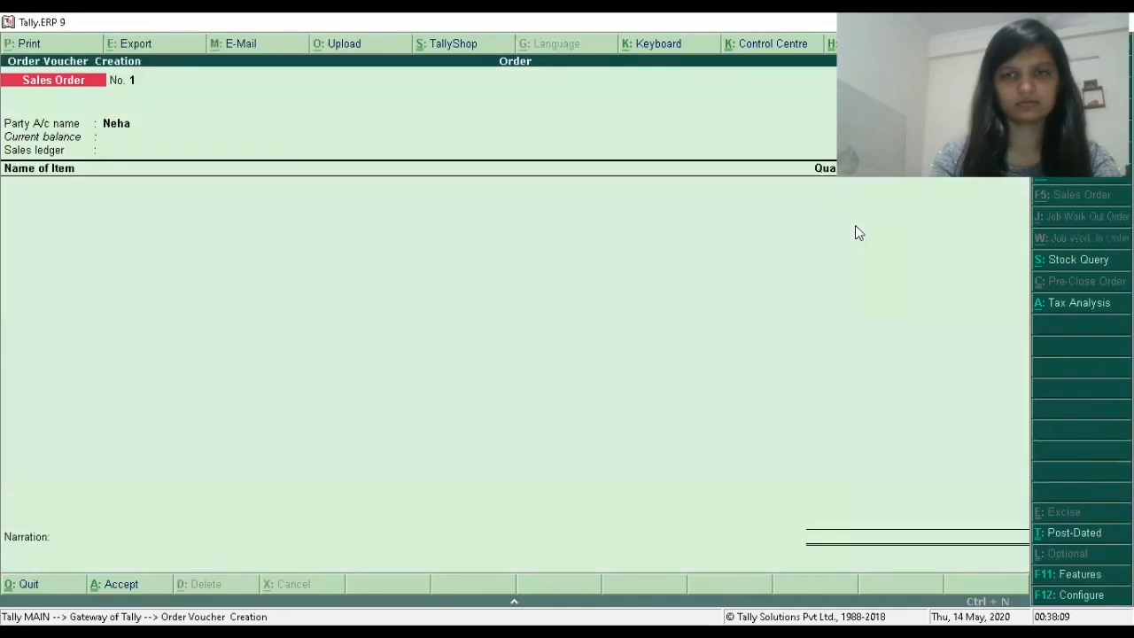
key("Return")
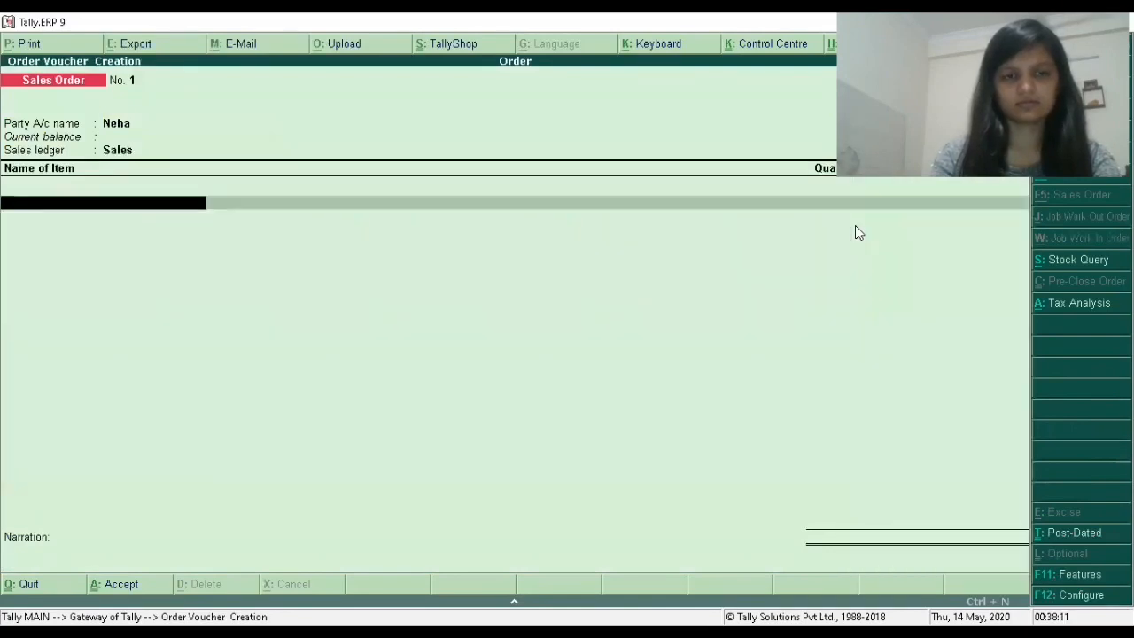
Add 8 pcs of Tv at a rate of 15,000 to the sales order, due on 1-Apr-2020
key("Down")
key("Down")
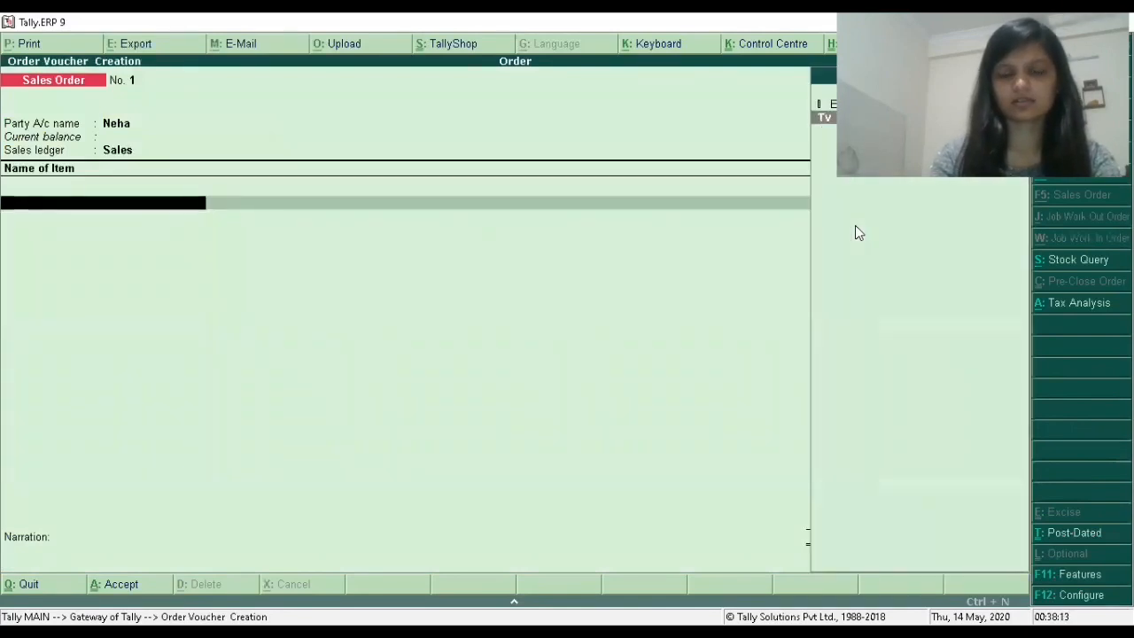
key("Return")
key("Return")
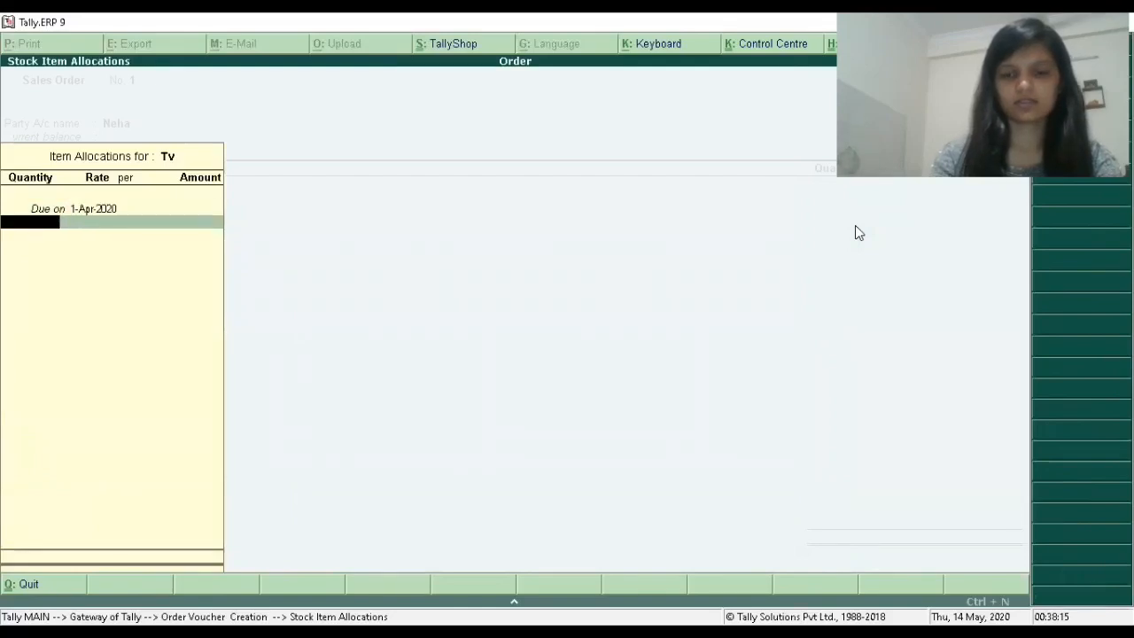
type("8")
key("Return")
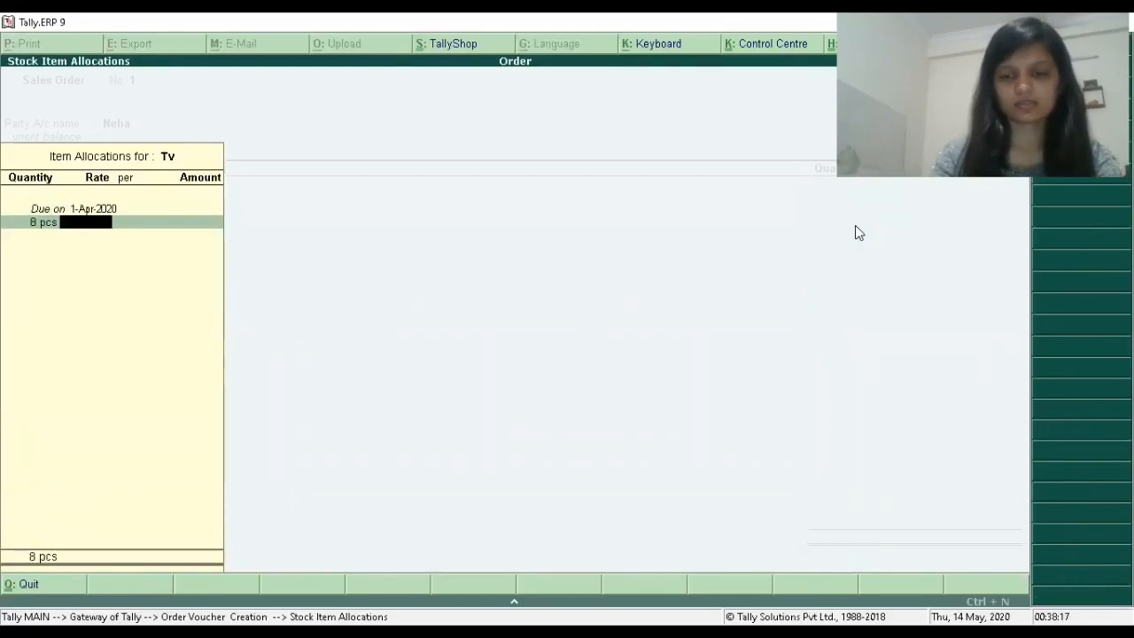
type("15000")
key("Return")
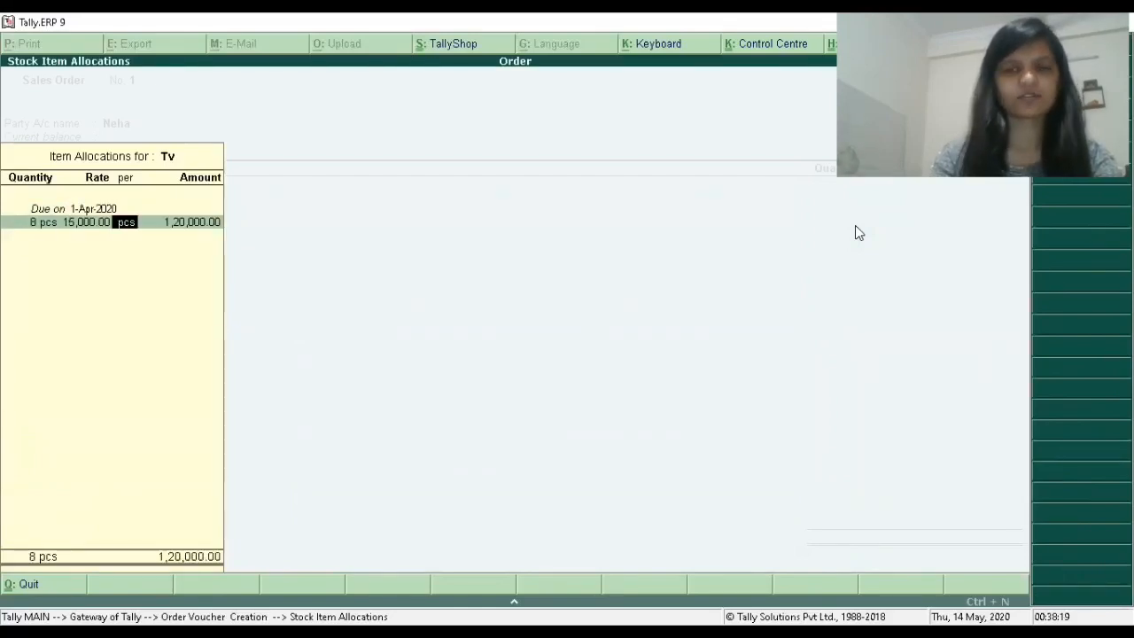
key("Return")
key("Return")
key("Return")
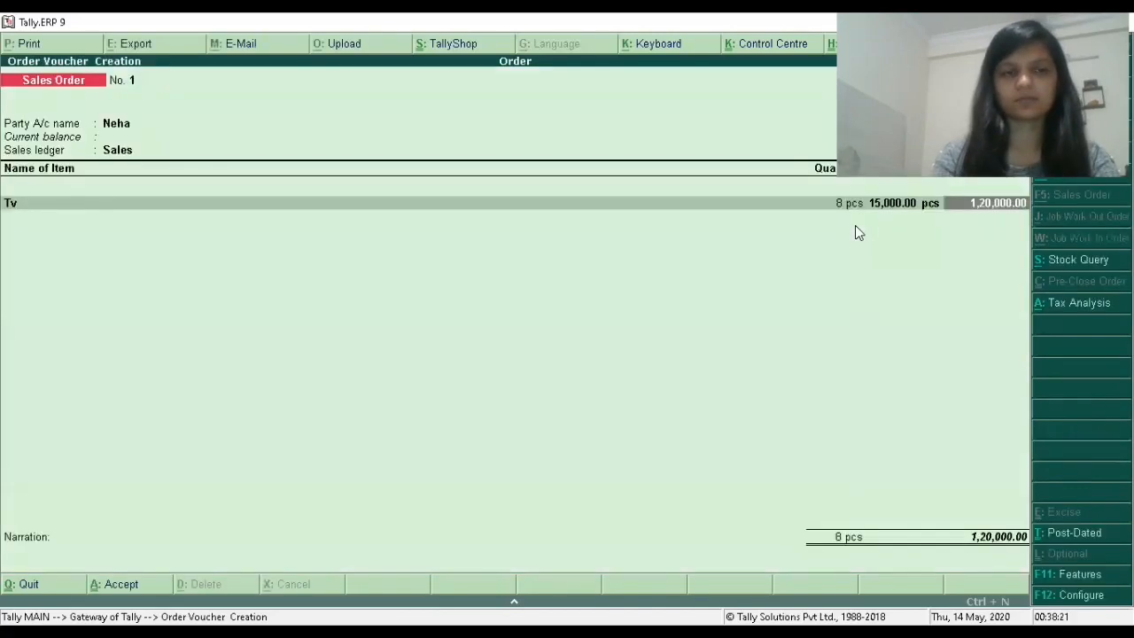
key("Return")
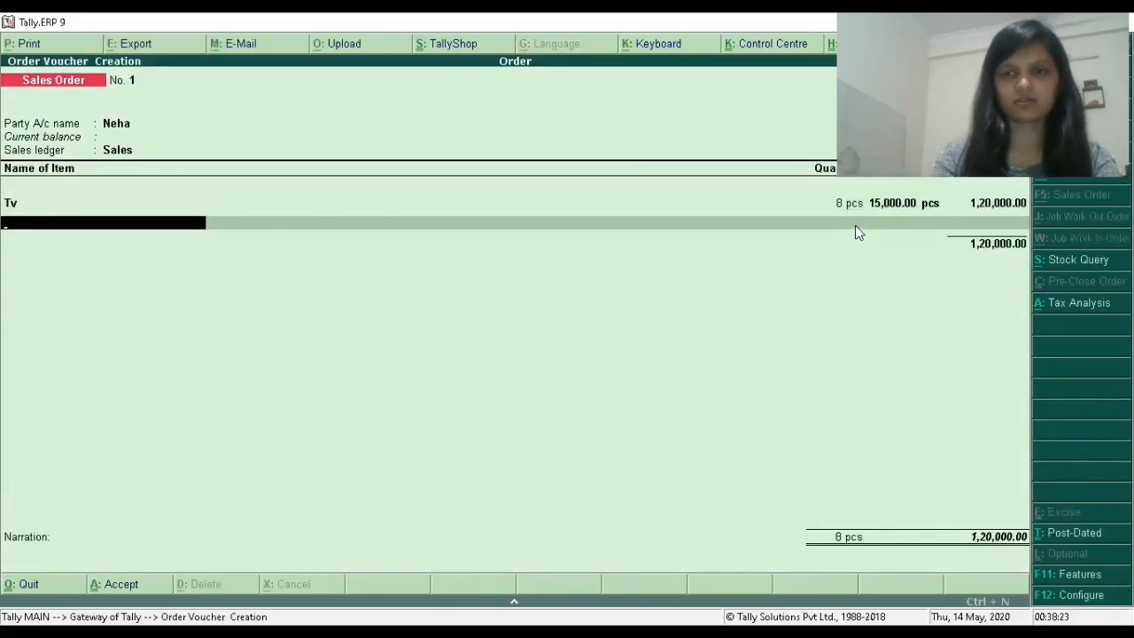
Add the Cgst and Sgst ledgers below the Tv item and accept the sales order without a narration
key("Return")
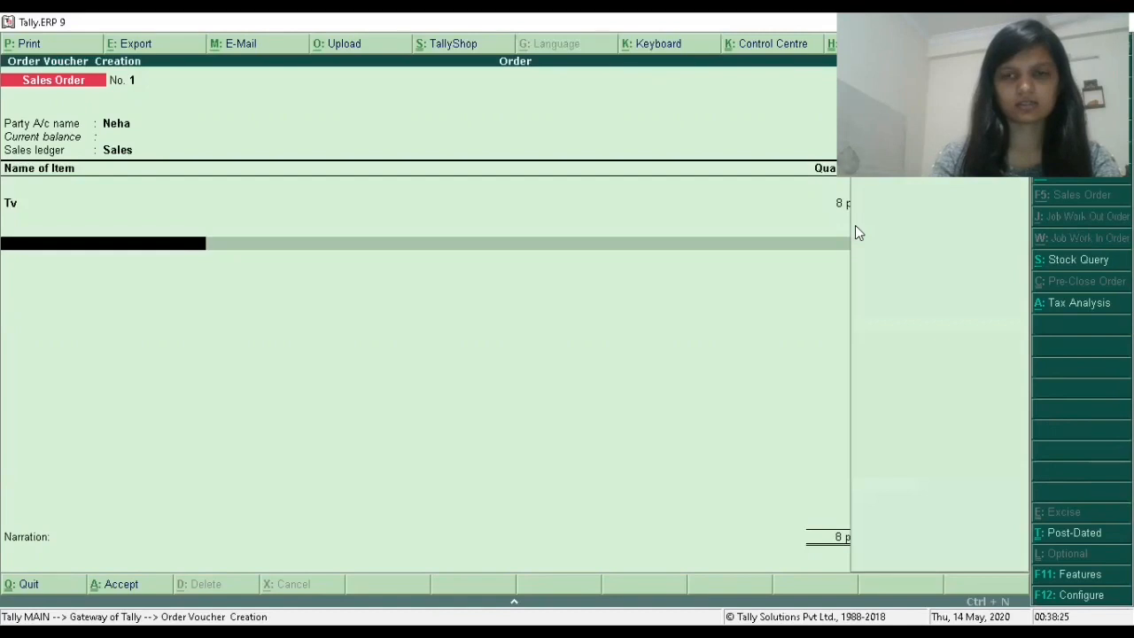
key("Return")
key("Return")
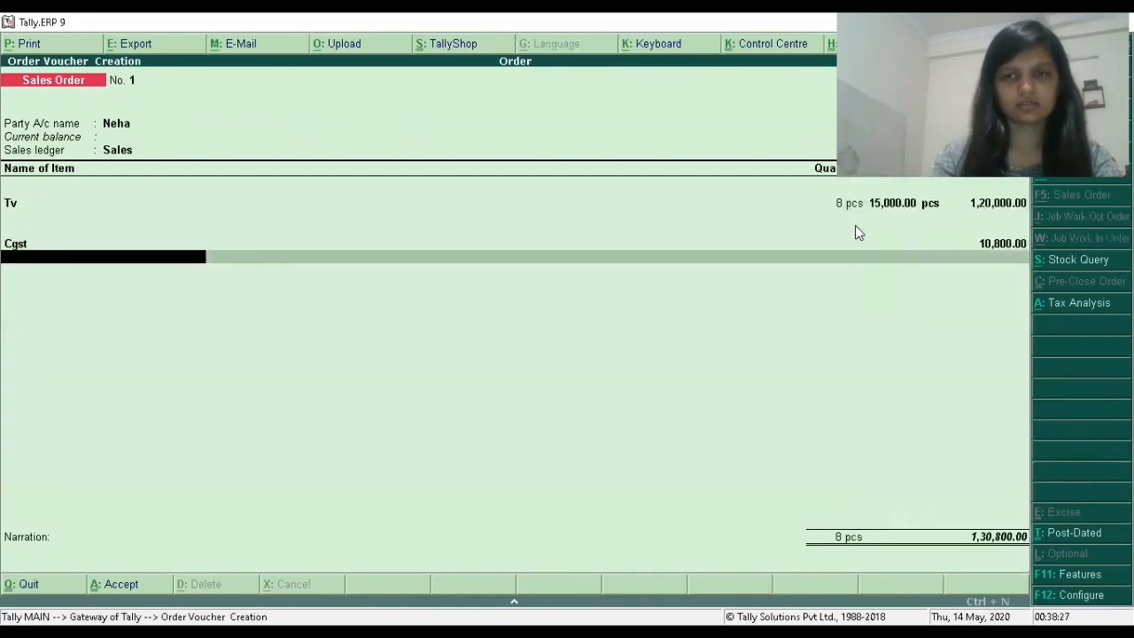
key("Return")
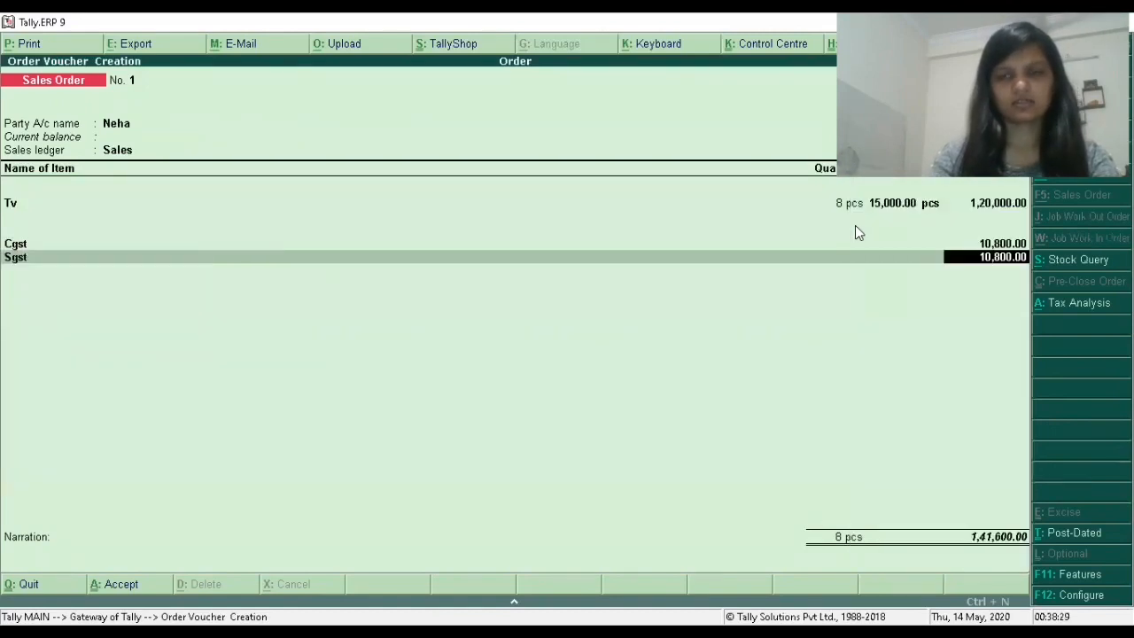
key("Return")
key("Return")
key("Return")
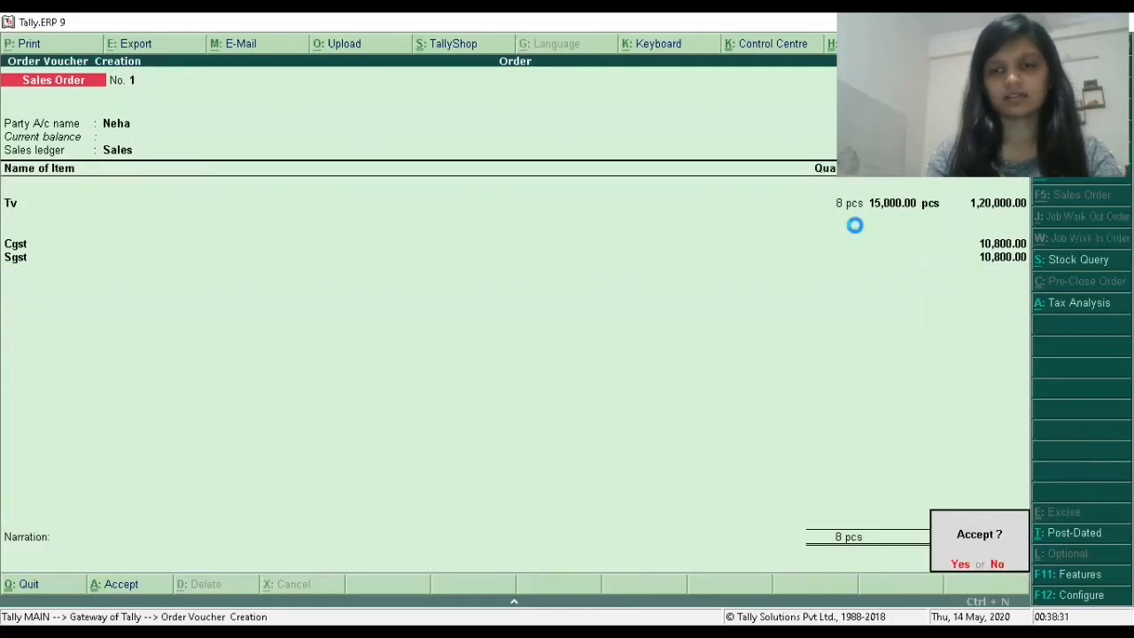
key("Return")
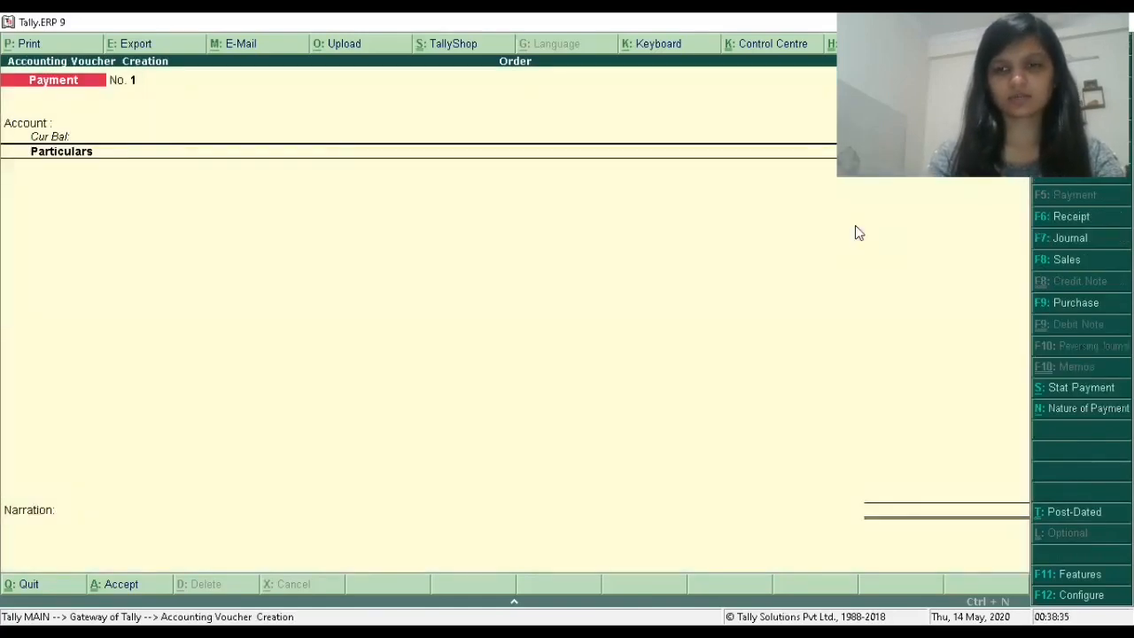
Quit voucher creation and check the Sales Accounts figures in the Profit & Loss A/c report
key("Escape")
key("y")
key("p")
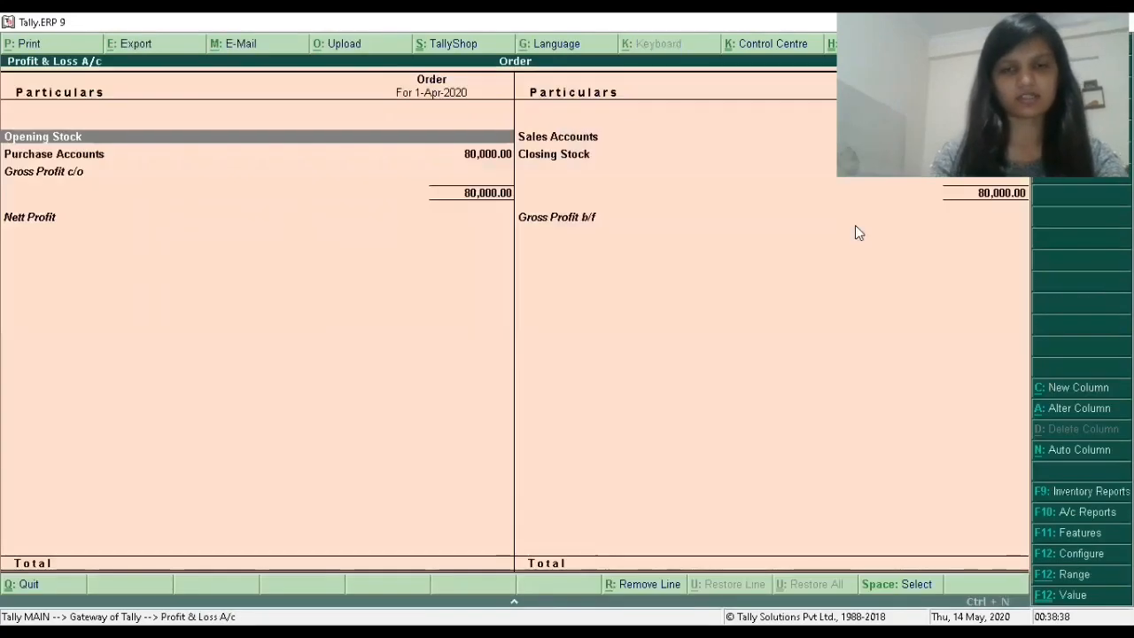
key("Right")
key("Down")
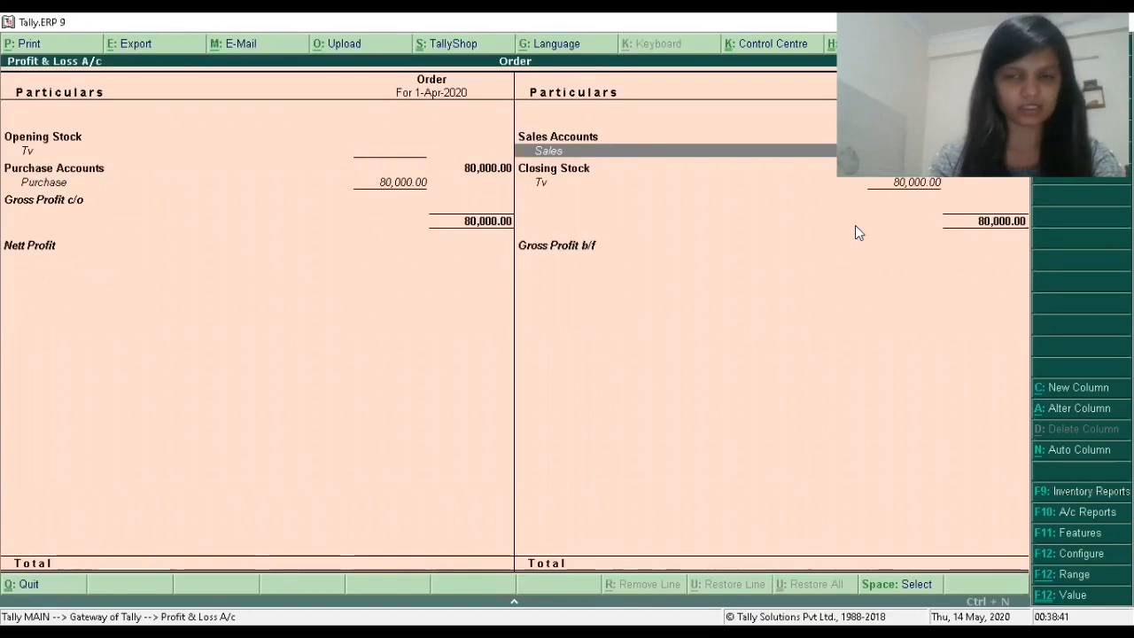
key("Escape")
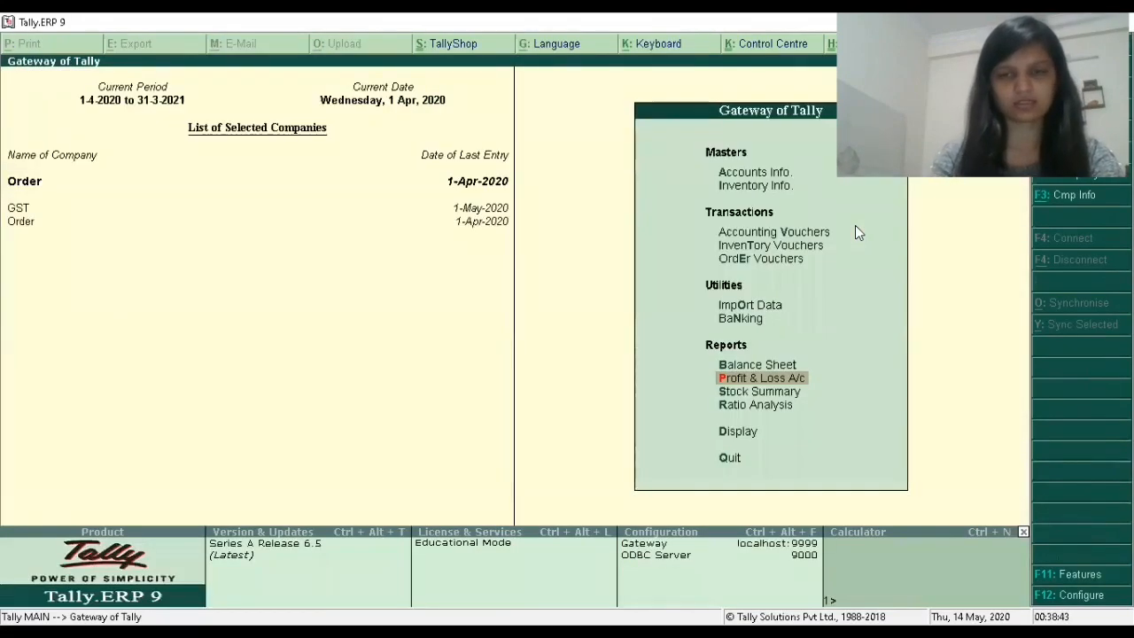
Start a Sales accounting voucher without a reference number and choose the customer's ledger as the party account
key("Up")
key("Up")
key("Up")
key("Up")
key("Up")
key("Up")
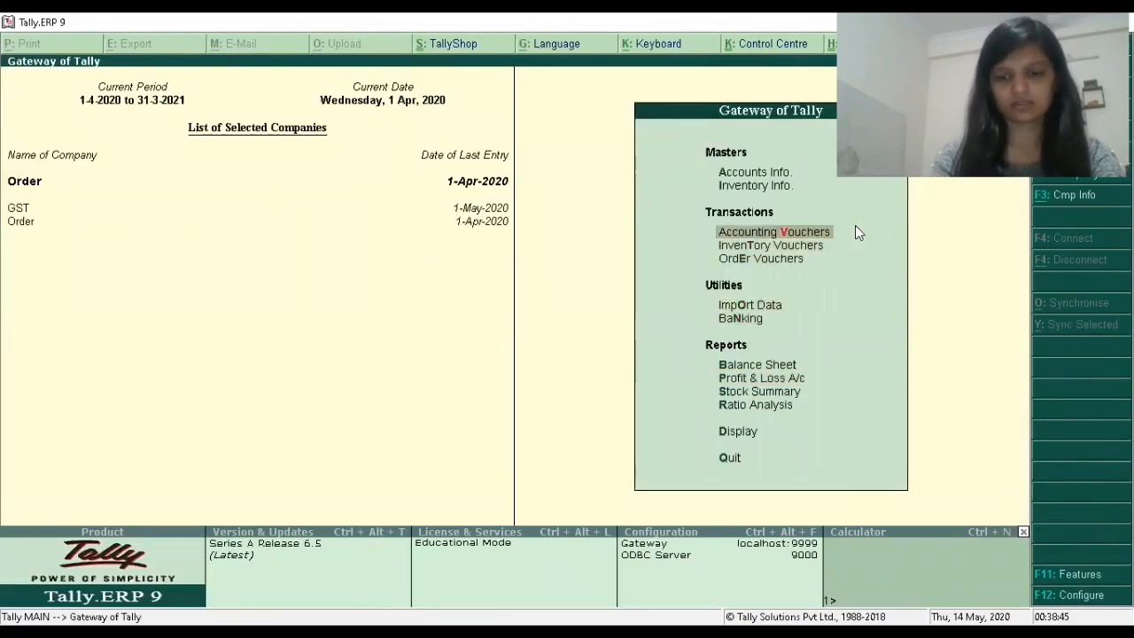
key("Return")
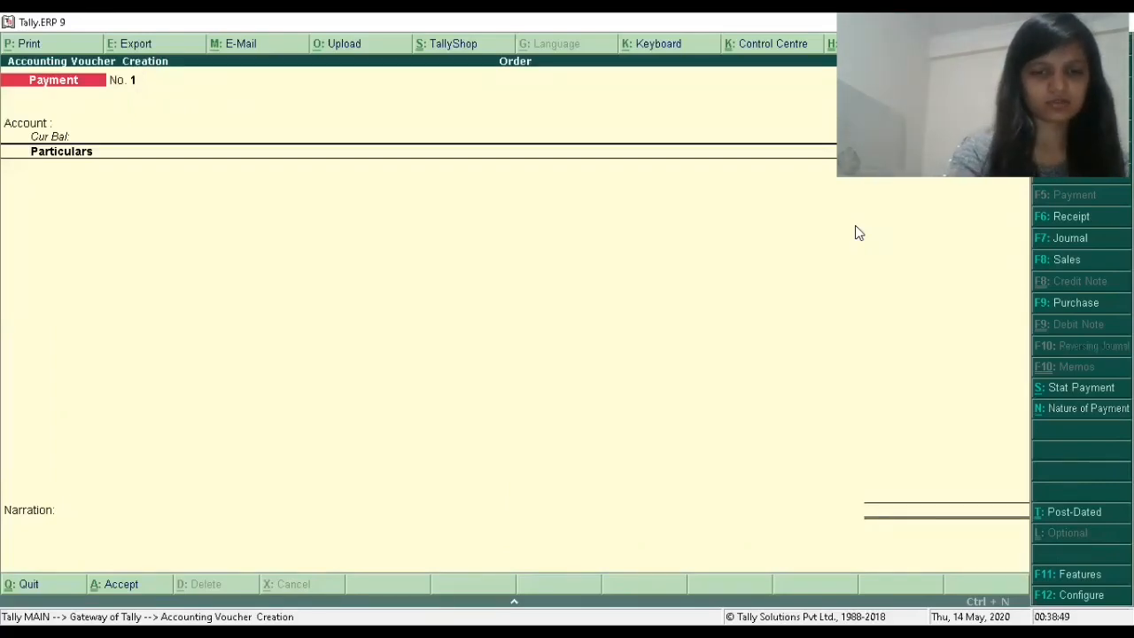
key("F8")
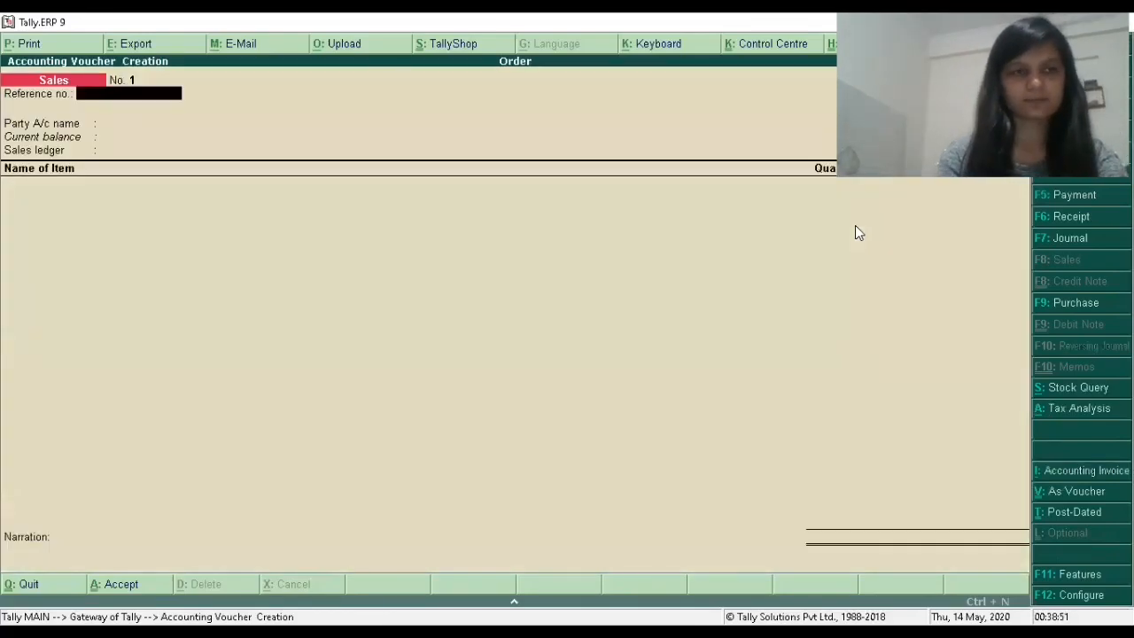
key("Return")
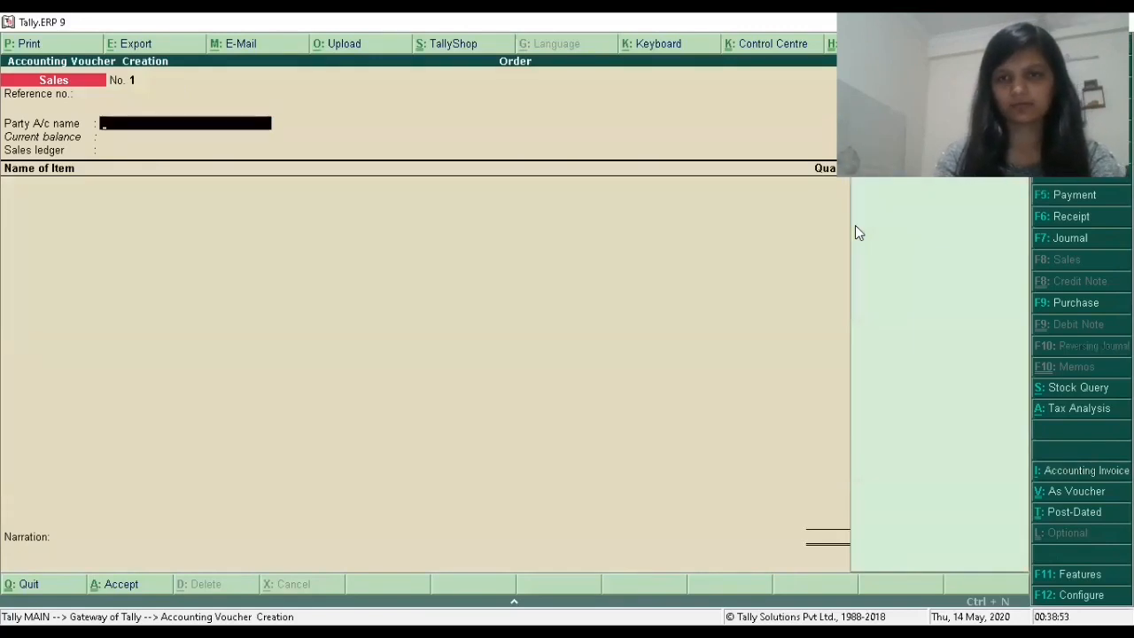
key("Return")
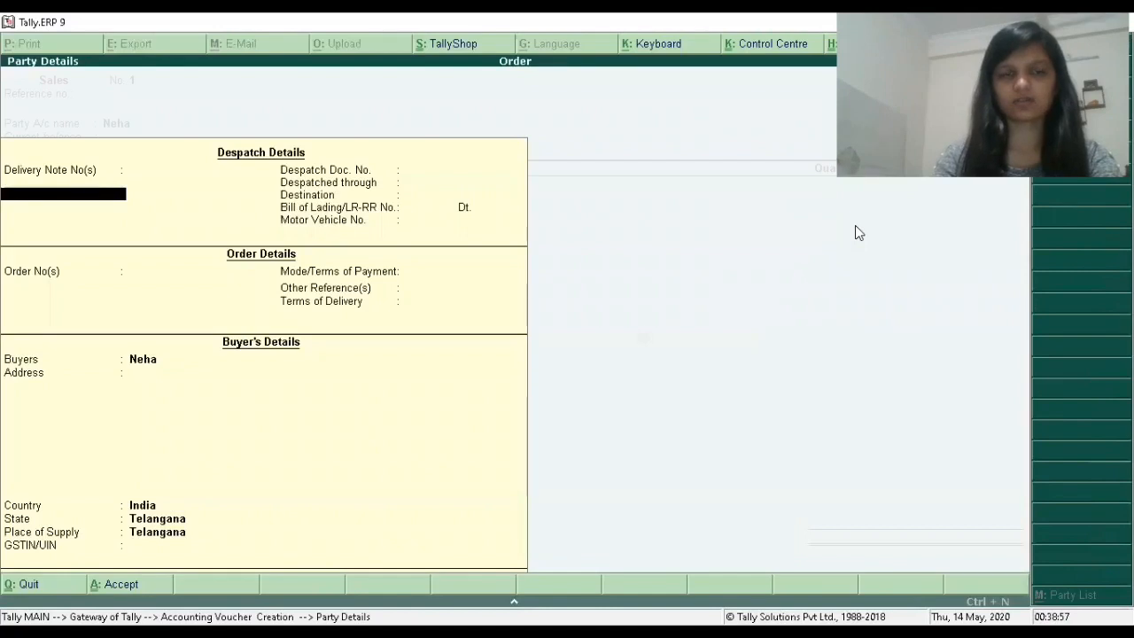
Leave the despatch details blank and link the sales voucher to the customer's sales order dated 1-Apr-2020
key("Return")
key("Return")
key("Return")
key("Return")
key("Return")
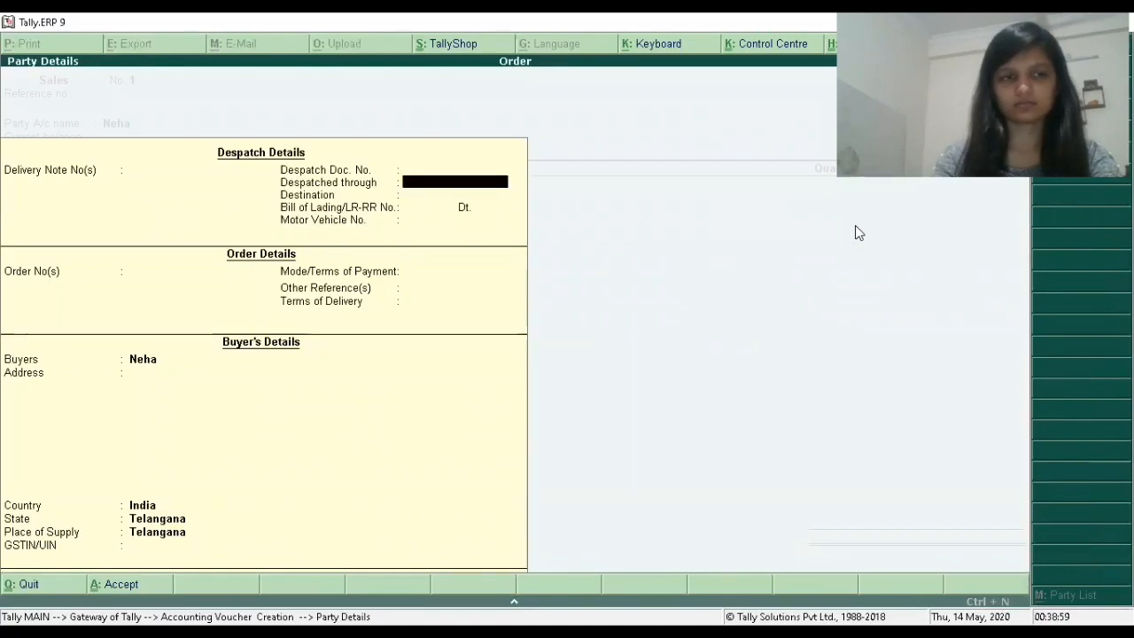
key("Return")
key("Return")
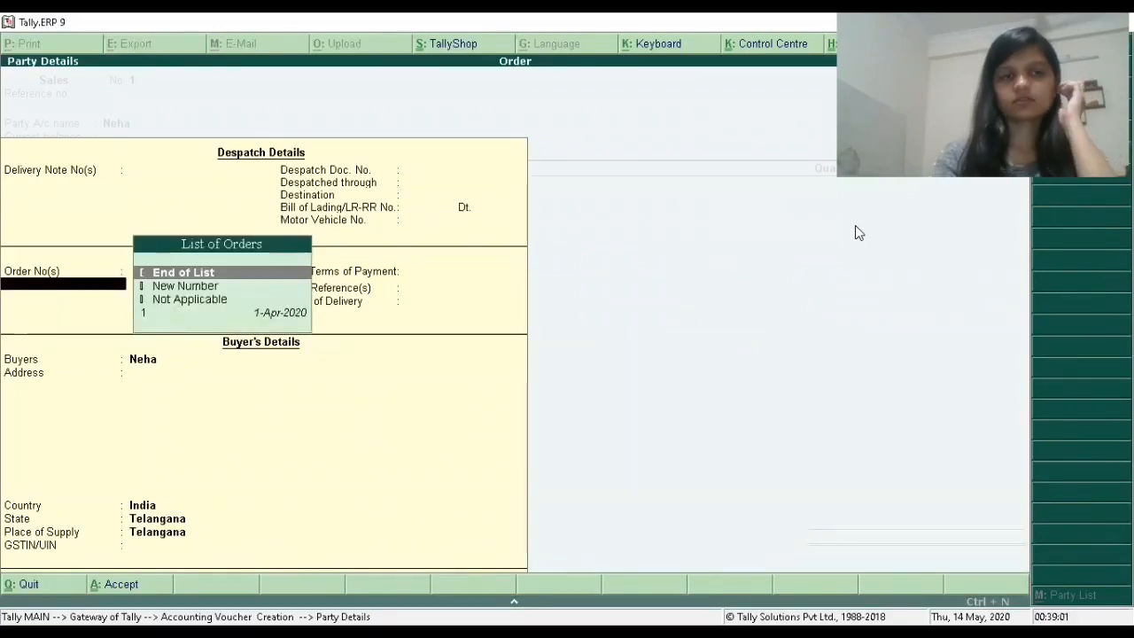
key("Down")
key("Down")
key("Down")
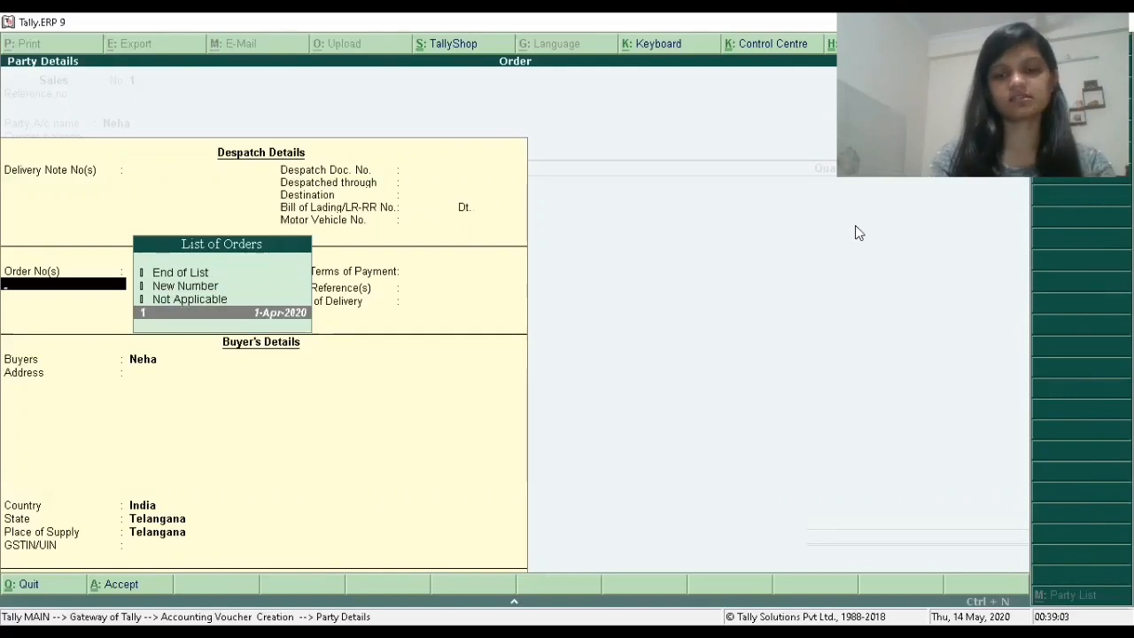
key("Return")
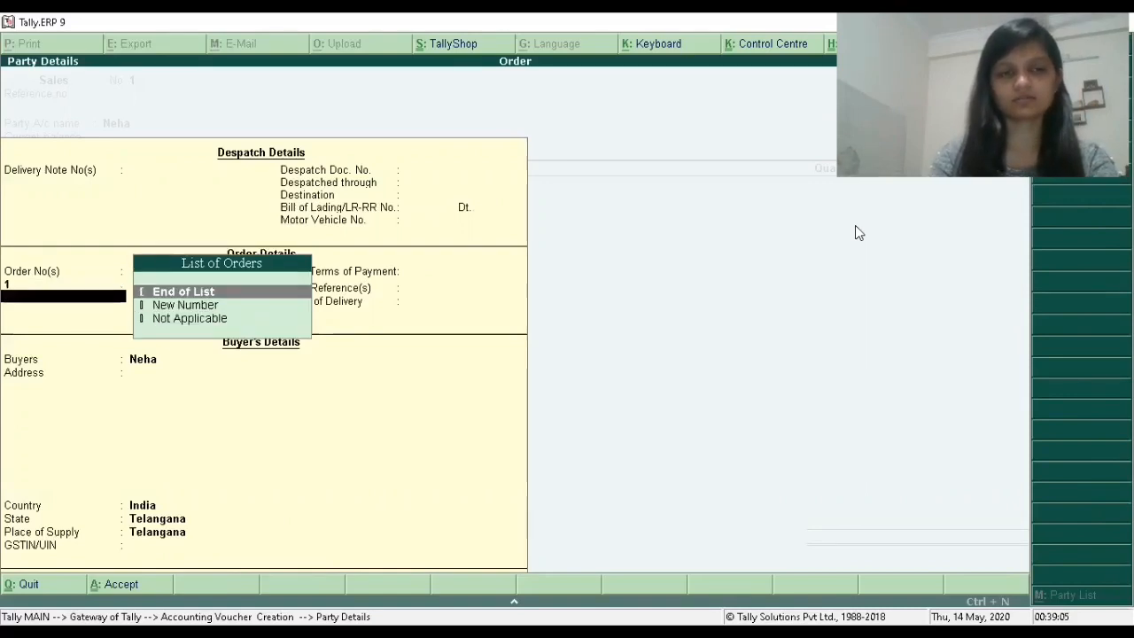
End the order list and keep the default payment, delivery and buyer details, with Telangana as the state
key("Return")
key("Return")
key("Return")
key("Return")
key("Return")
key("Return")
key("Return")
key("Return")
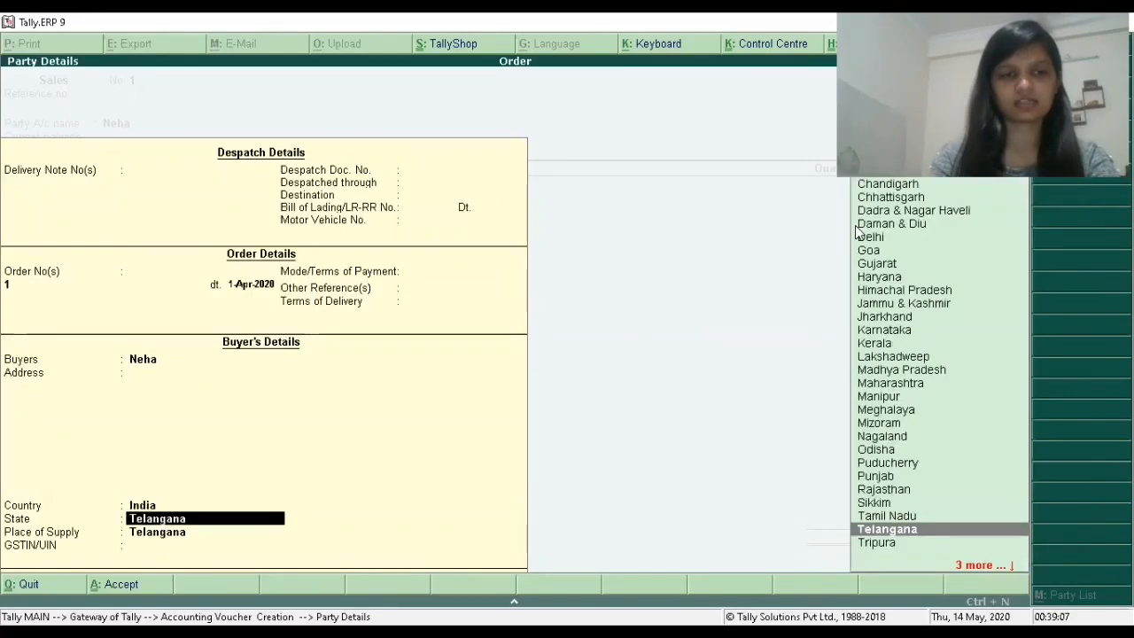
key("Return")
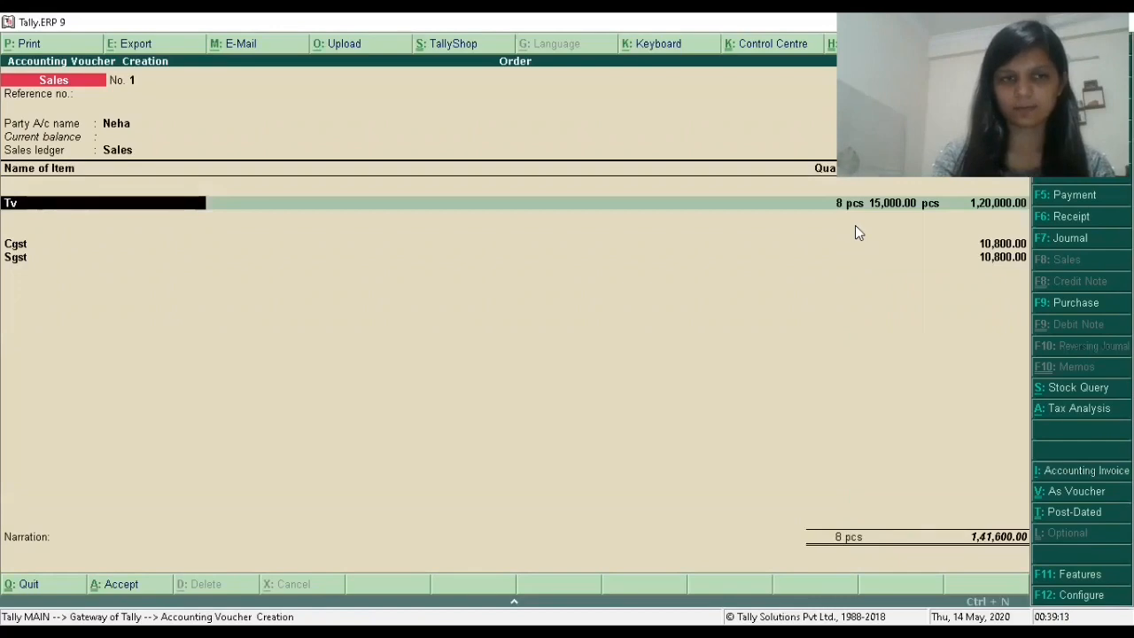
Set the Tv quantity in the item allocation to 7 pcs, keeping the rate of 15,000
key("Return")
key("Return")
type("7")
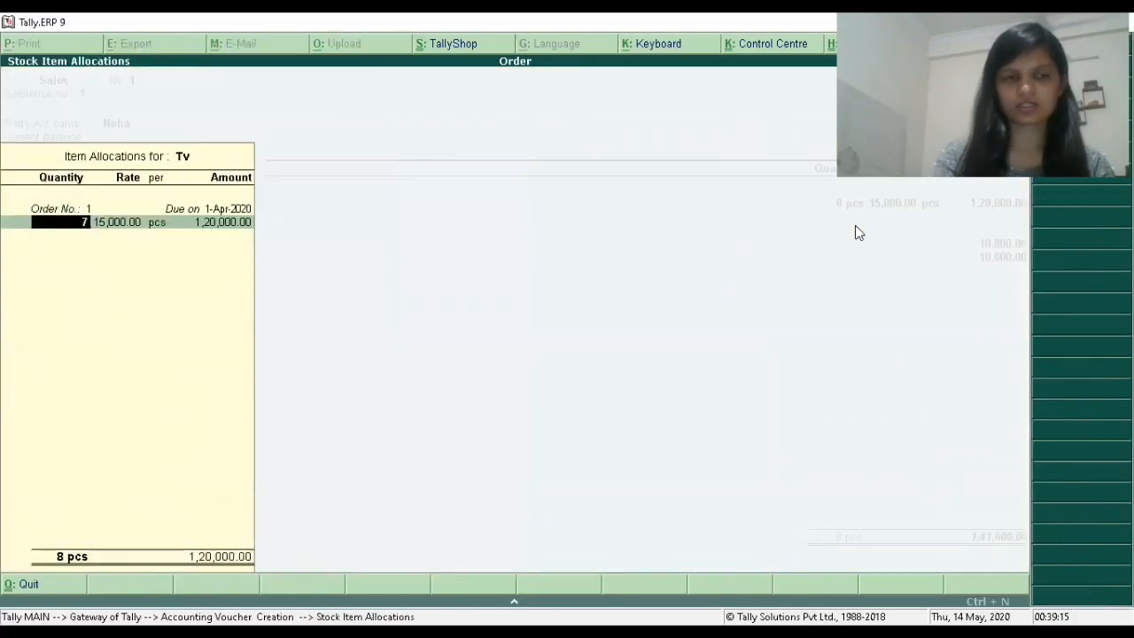
key("Return")
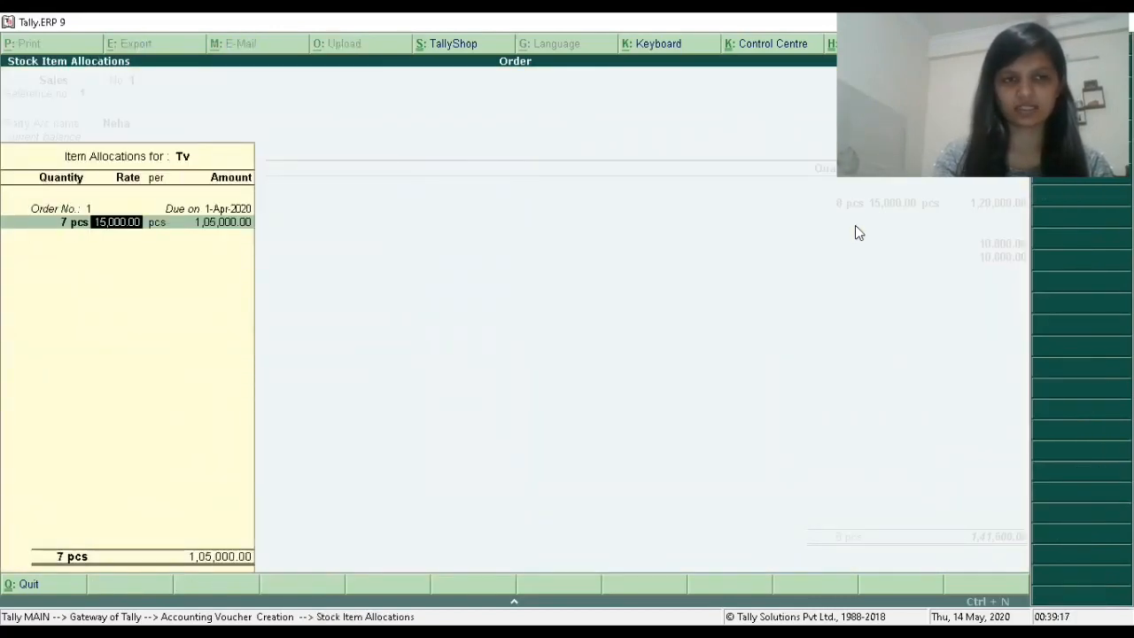
key("Return")
key("Return")
key("Return")
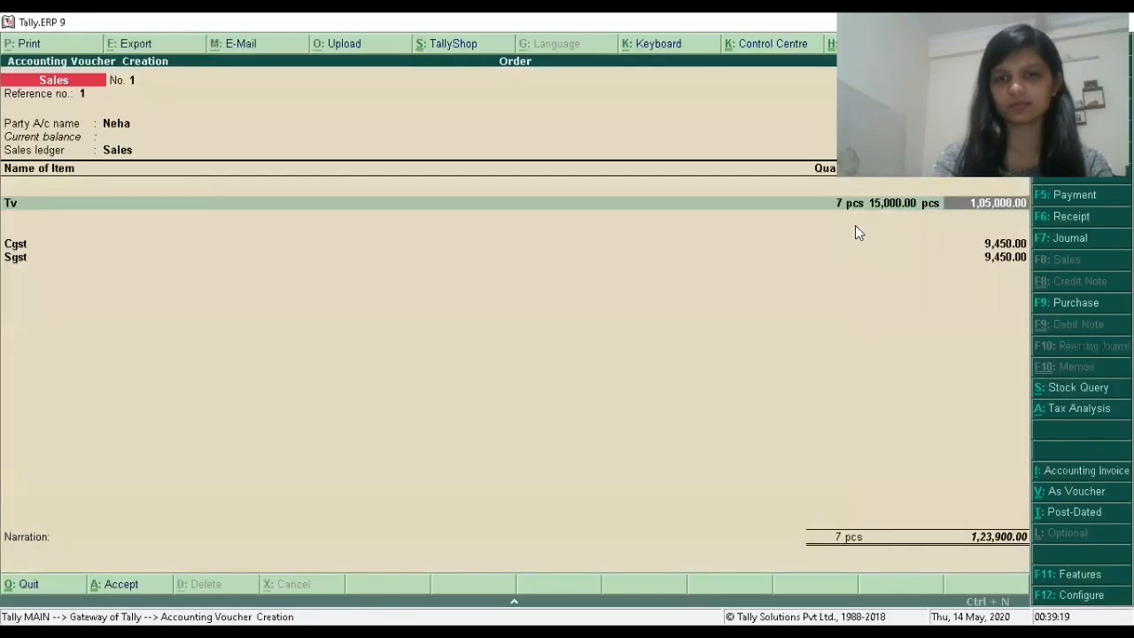
Keep the Cgst and Sgst ledgers and accept the sales voucher without a narration
key("Return")
key("Return")
key("Return")
key("Return")
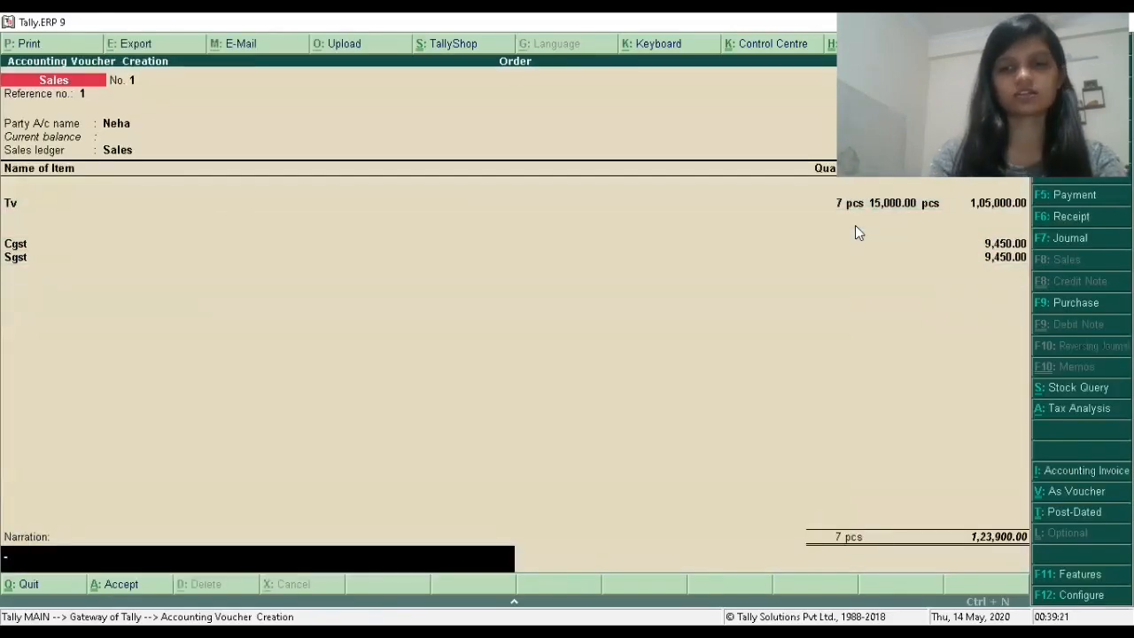
key("Return")
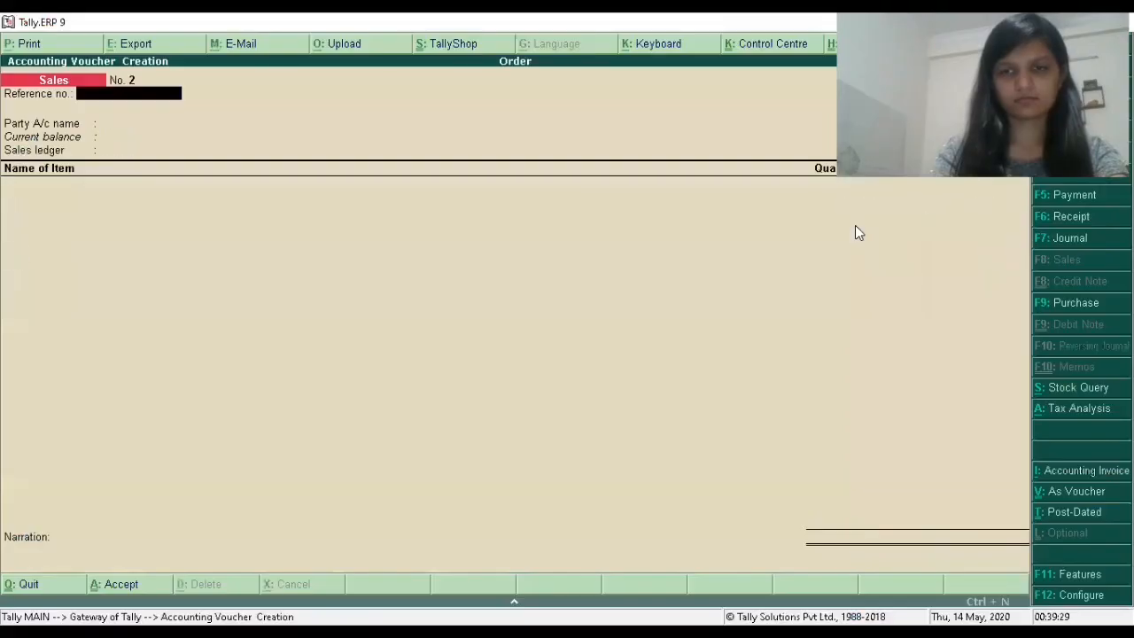
Quit voucher creation and check the Sales ledger under Sales Accounts in the detailed Profit & Loss A/c report
key("Escape")
key("Return")
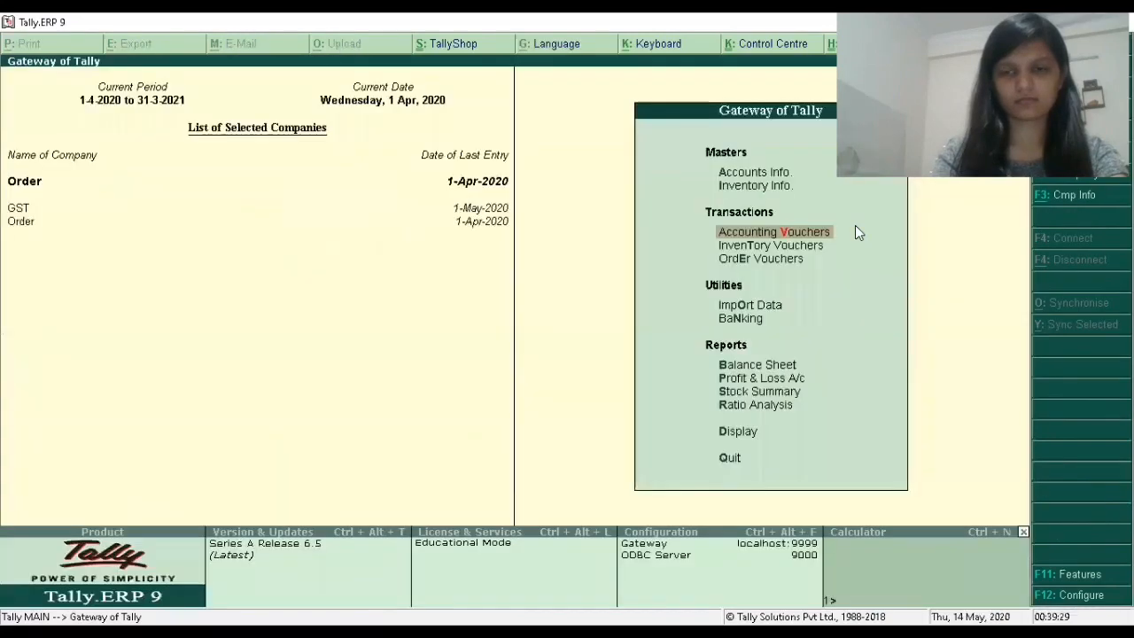
key("Down")
key("Down")
key("Down")
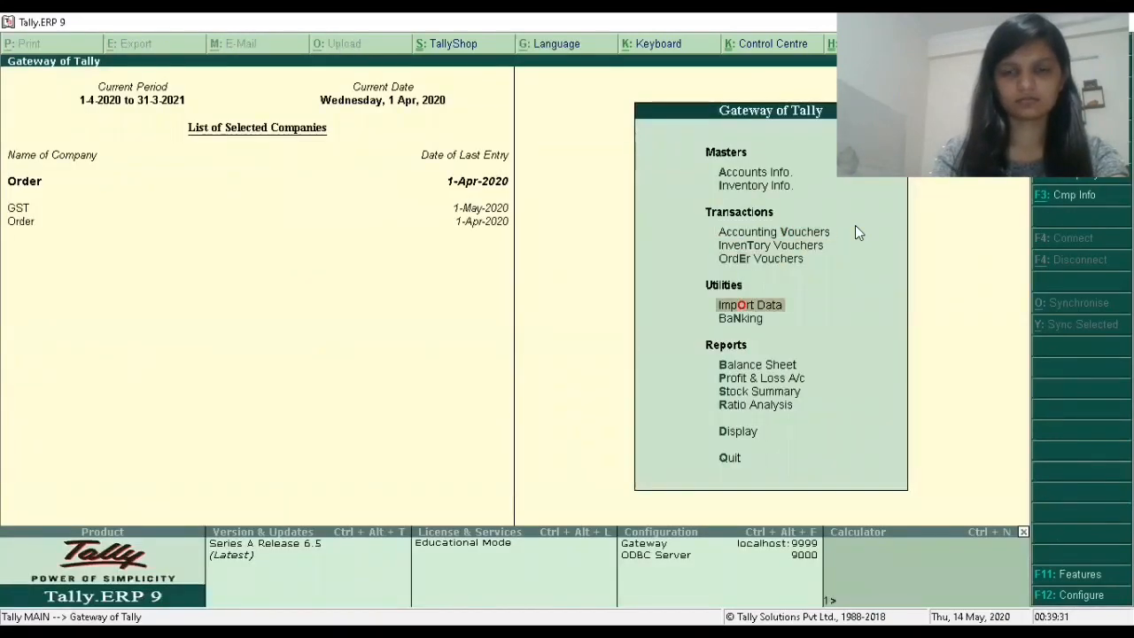
key("Down")
key("Down")
key("Down")
key("Return")
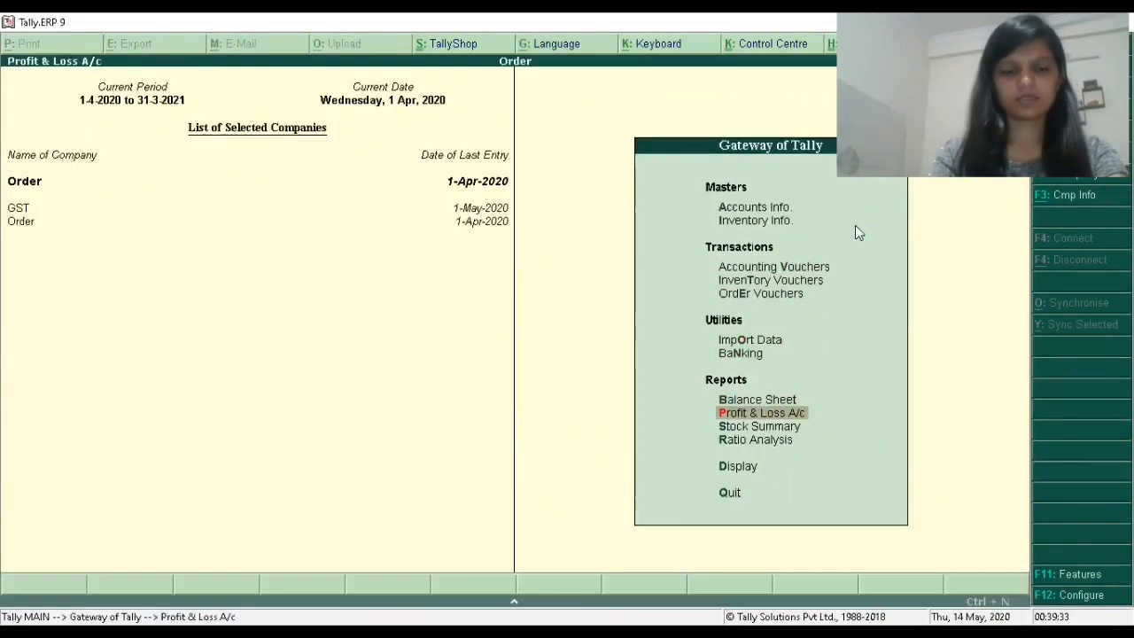
key("alt+F1")
key("Right")
key("Down")
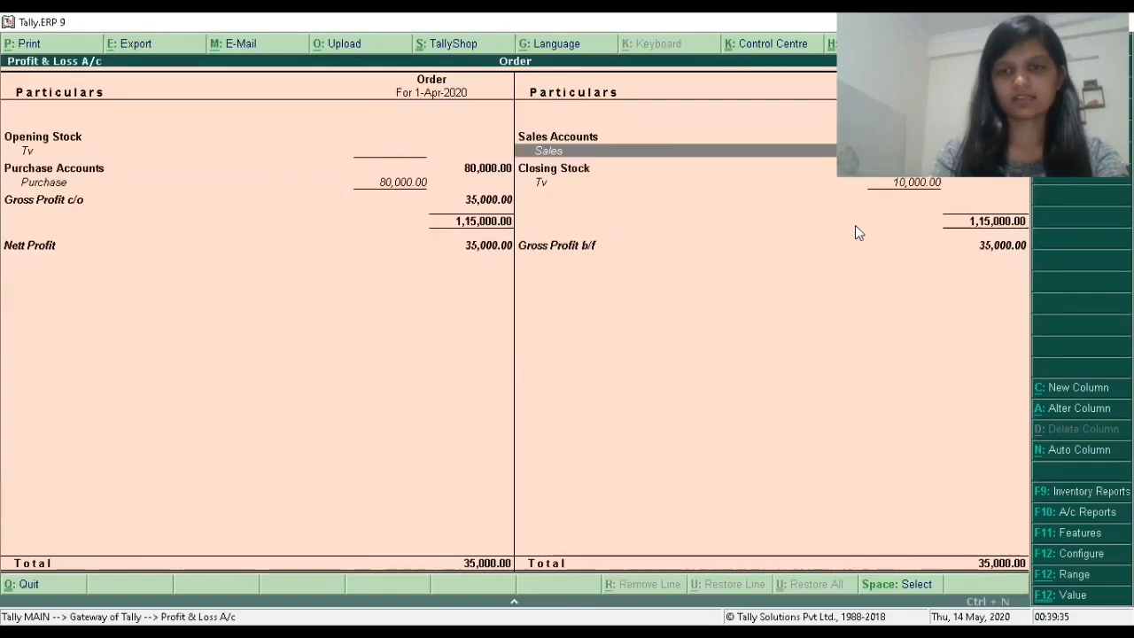
key("Escape")
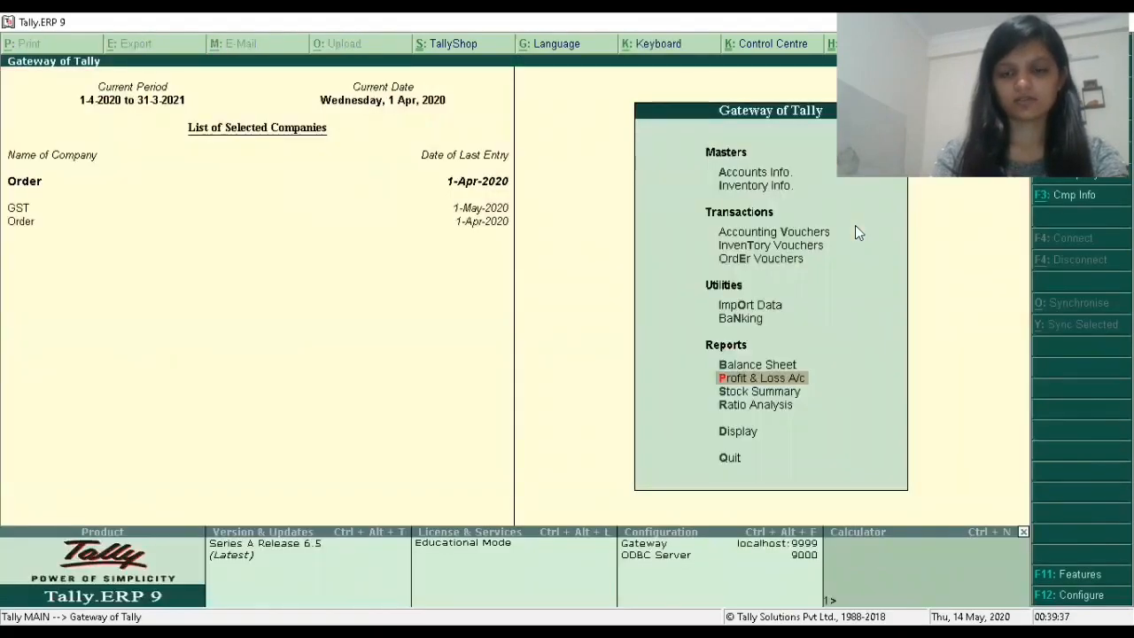
Display the Sales Order outstandings for the stock item Tv from the Statements of Inventory
key("Down")
key("Down")
key("Down")
key("Return")
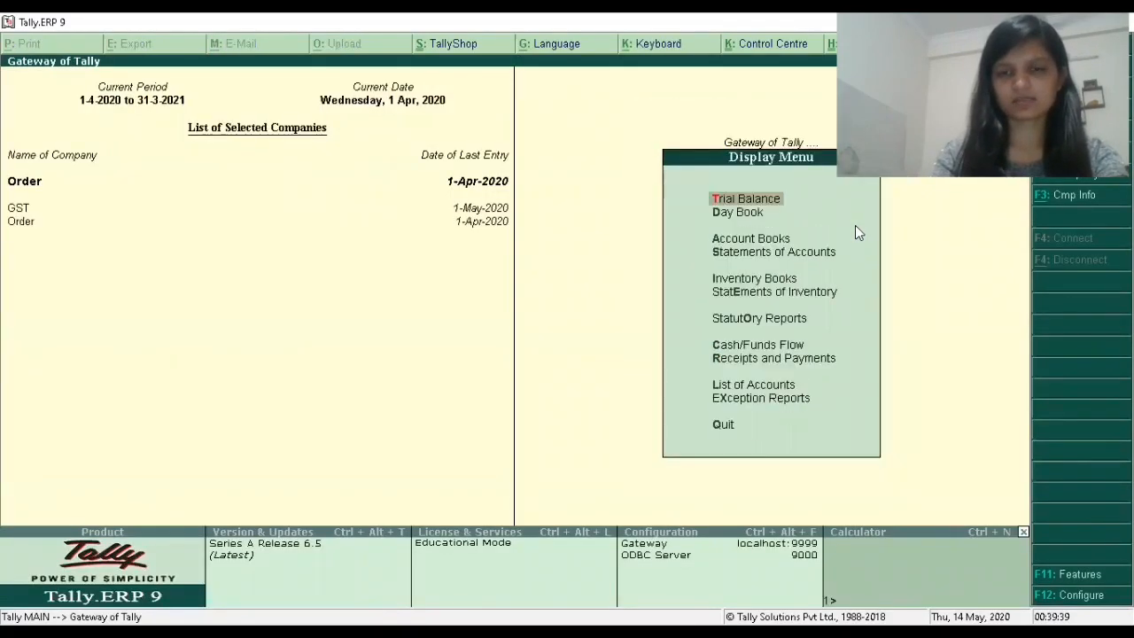
key("Down")
key("Down")
key("Down")
key("Down")
key("Down")
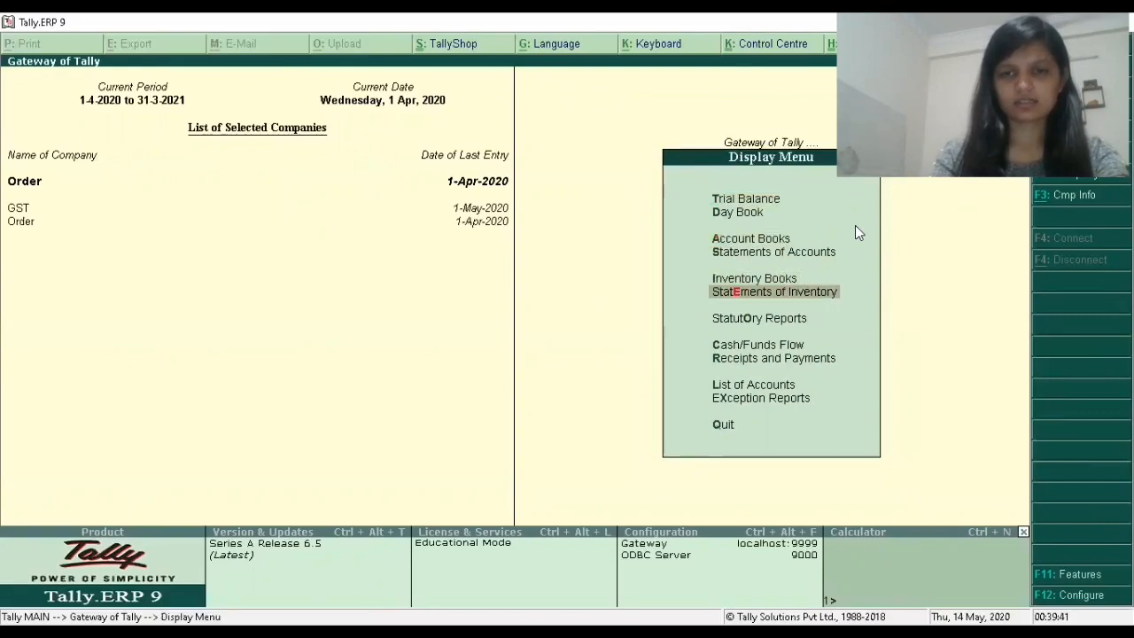
key("Return")
key("Down")
key("Down")
key("Return")
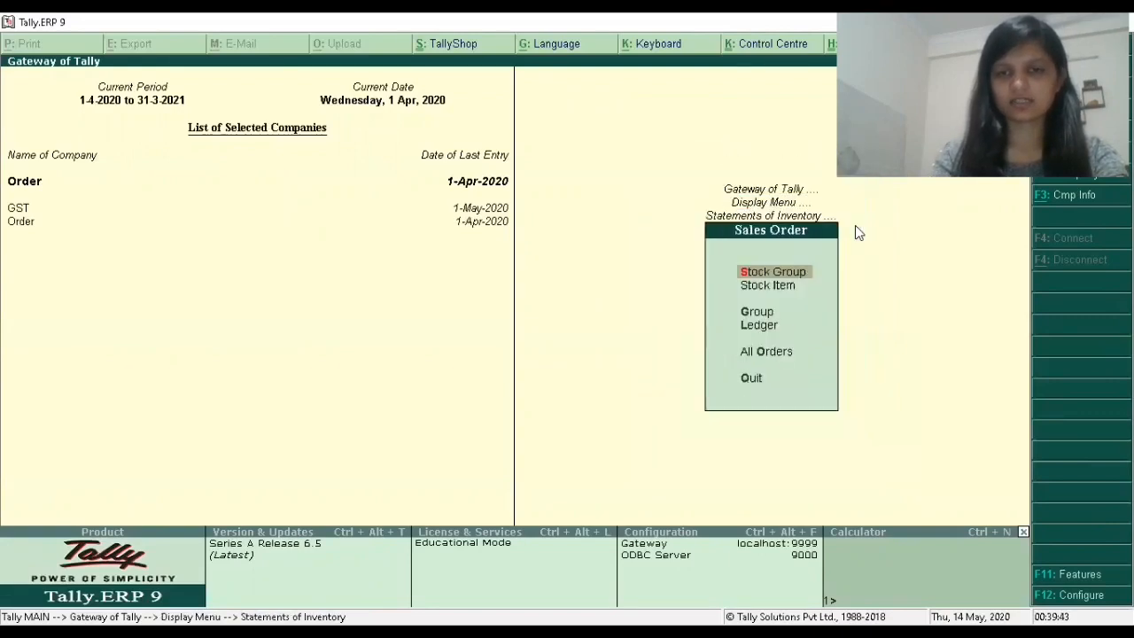
key("Down")
key("Return")
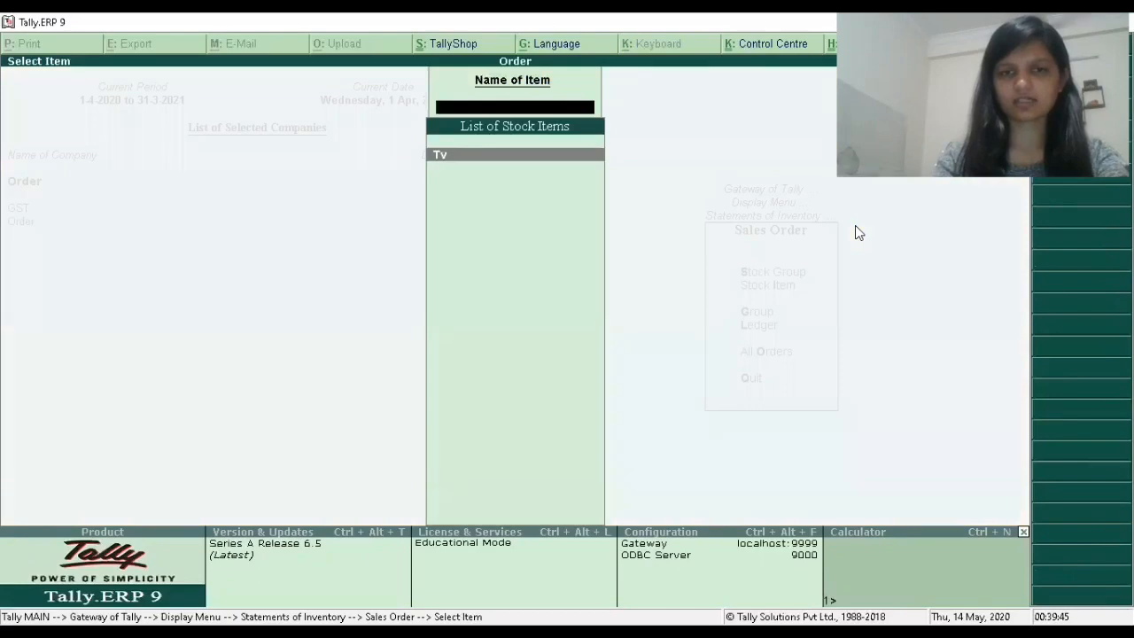
key("Return")
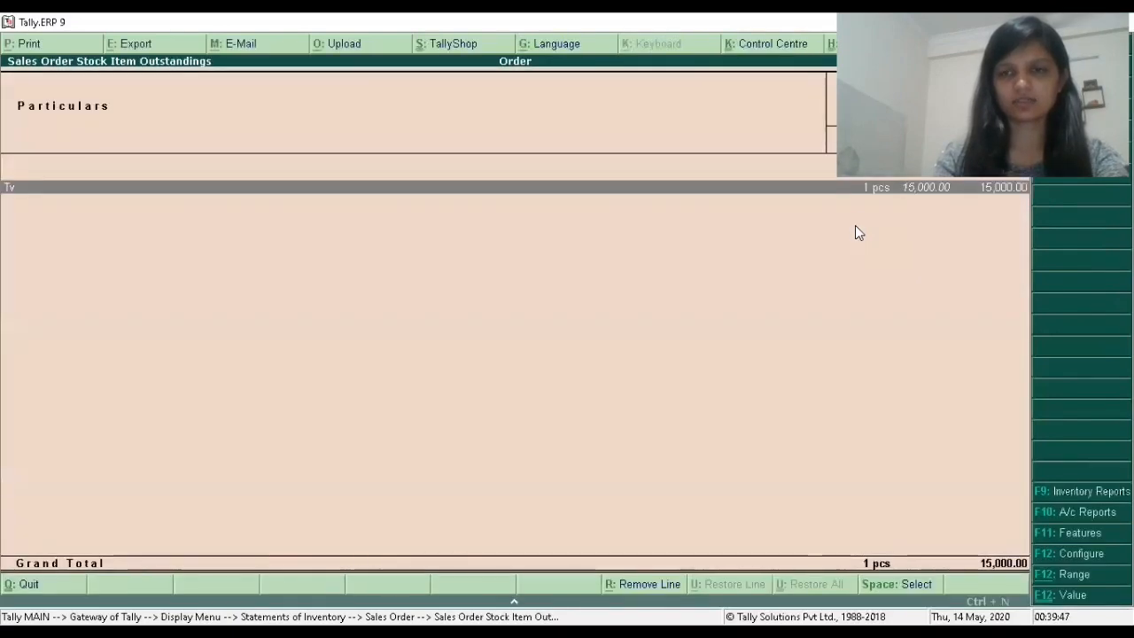
Examine the outstanding sales order details for Tv and return to the Gateway of Tally
key("Return")
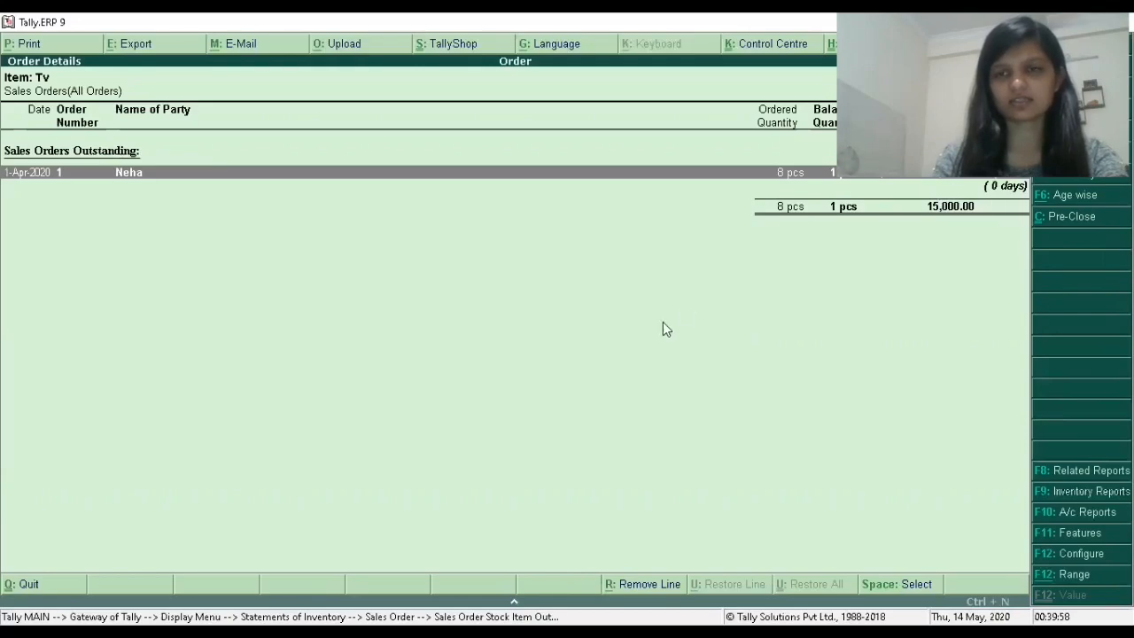
key("Escape")
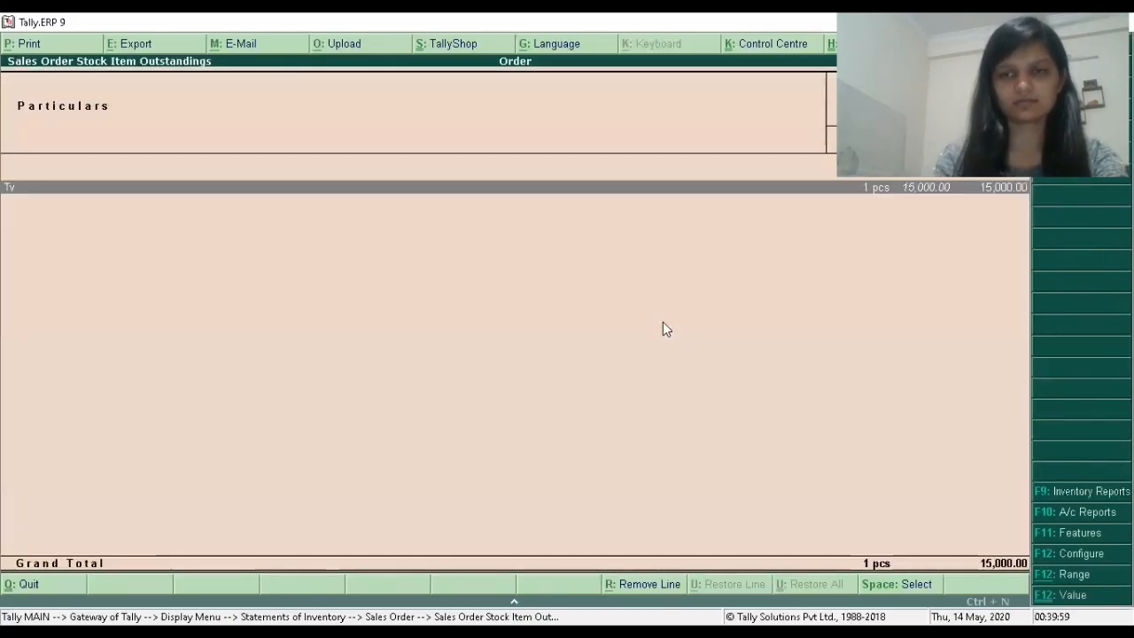
key("Escape")
key("Escape")
key("Escape")
key("Escape")
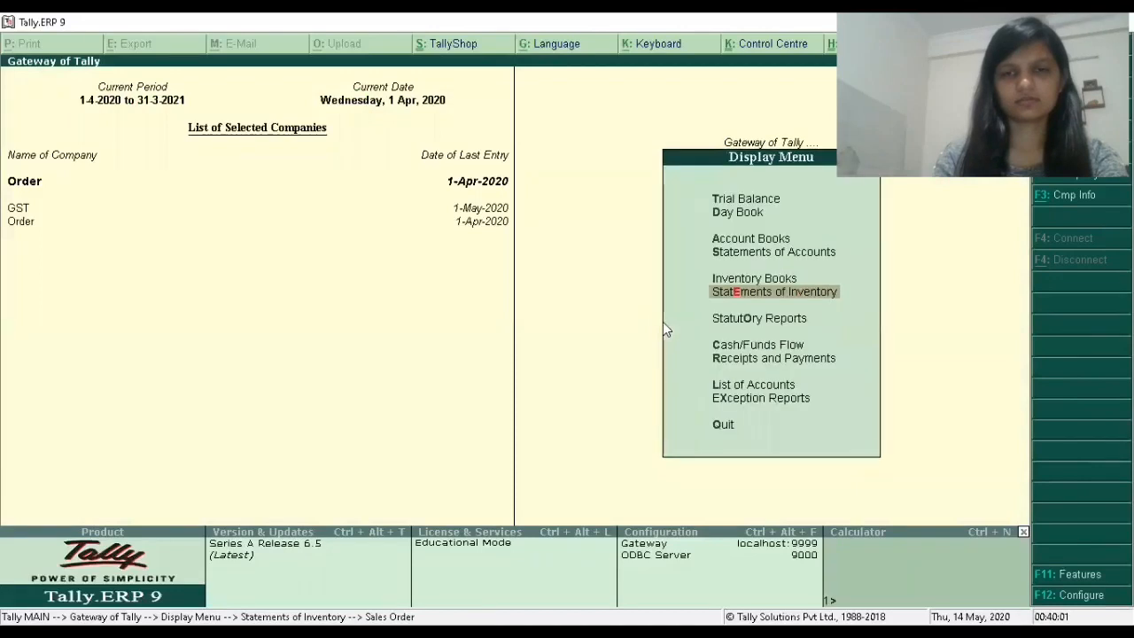
key("Escape")
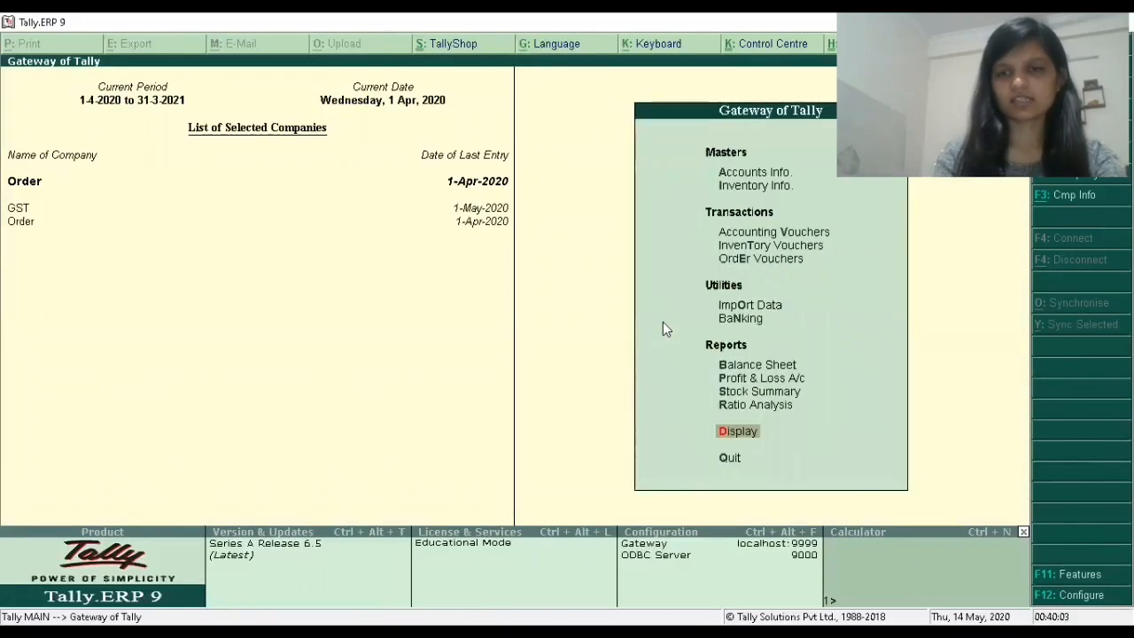